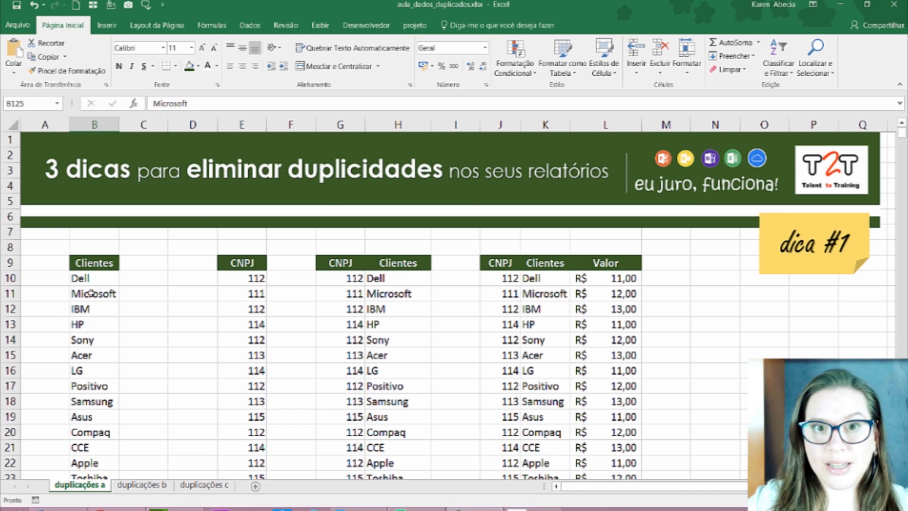
pyautogui.click(94, 279)
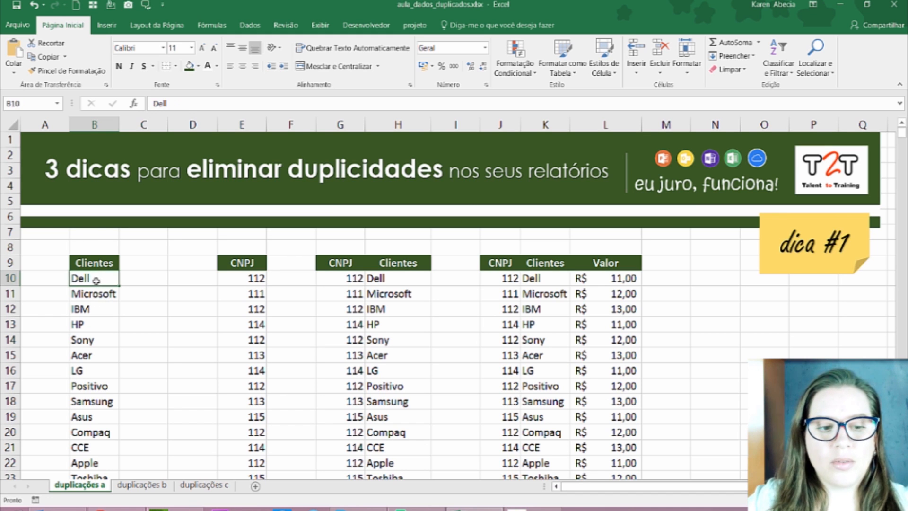
pyautogui.click(94, 309)
pyautogui.click(101, 278)
pyautogui.click(102, 340)
pyautogui.click(101, 382)
pyautogui.click(99, 324)
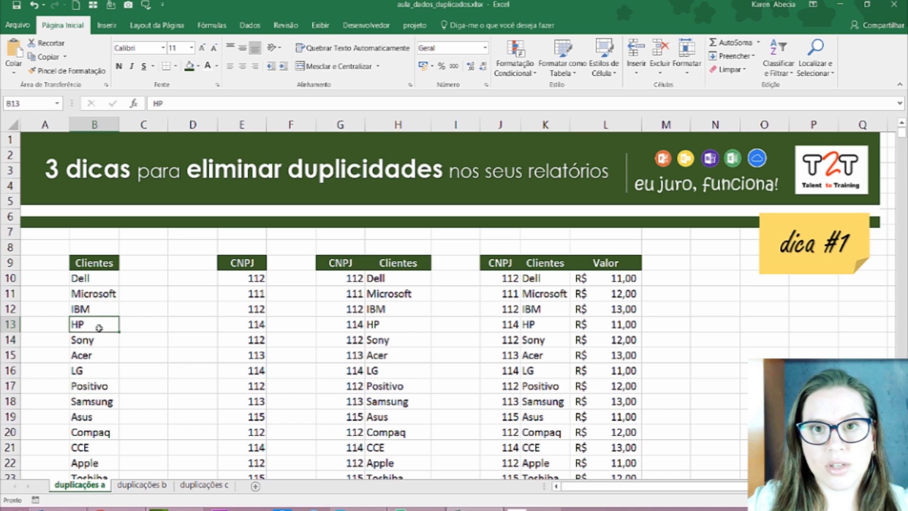
pyautogui.moveTo(104, 267); pyautogui.dragTo(104, 384)
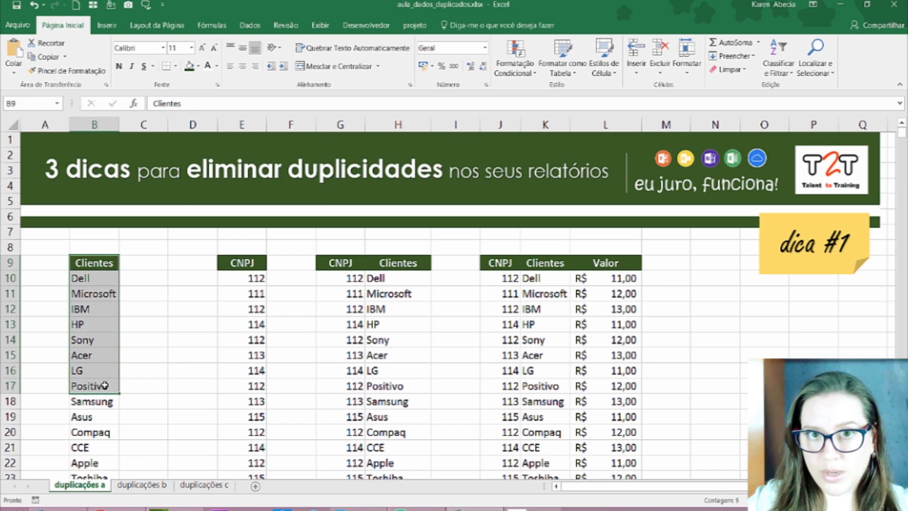
# Remove the duplicate values from the Clientes list in column B, treating its first row as a header.
pyautogui.click(102, 324)
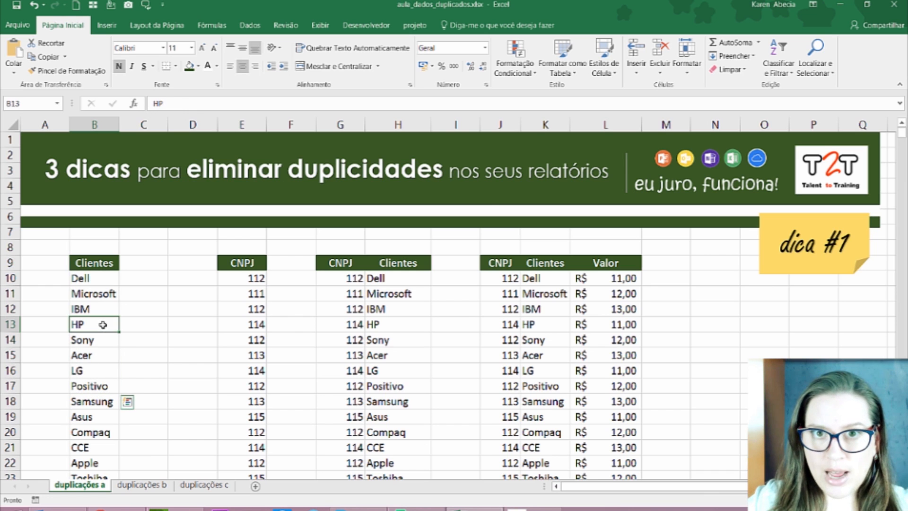
pyautogui.click(258, 28)
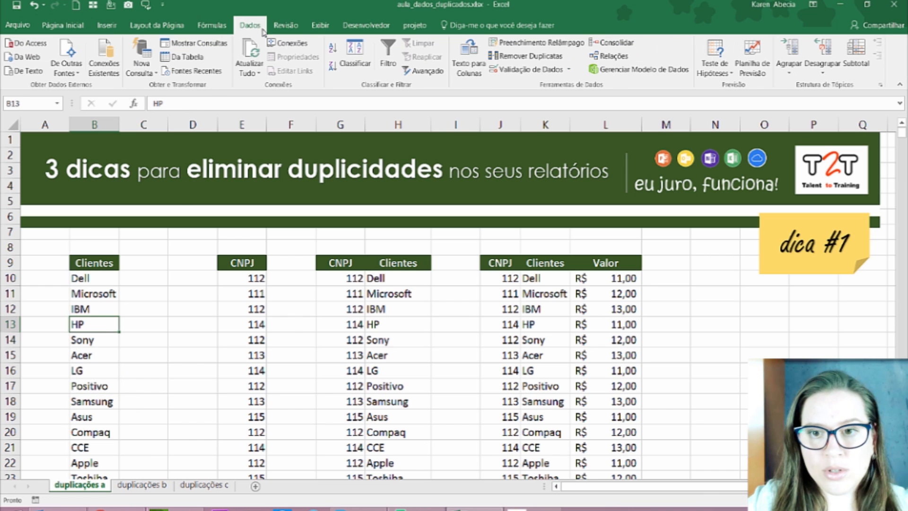
pyautogui.click(518, 58)
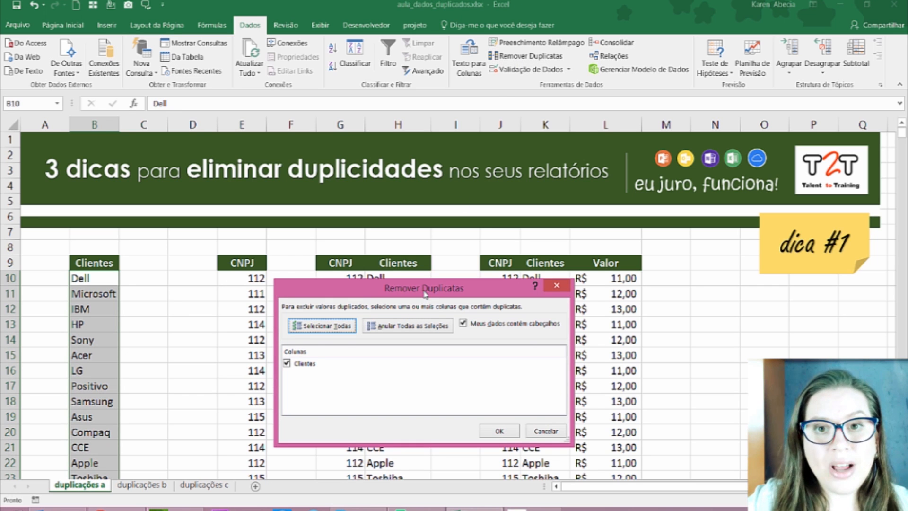
pyautogui.moveTo(425, 293); pyautogui.dragTo(383, 138)
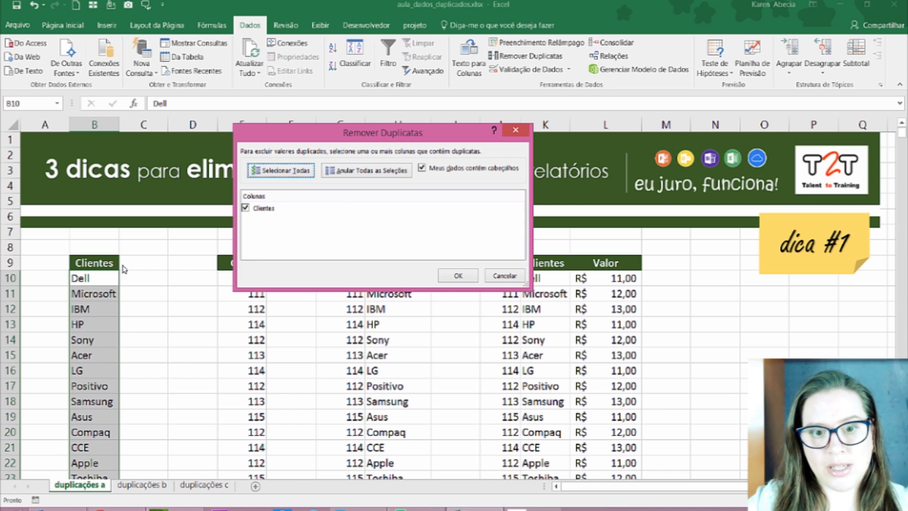
pyautogui.click(466, 274)
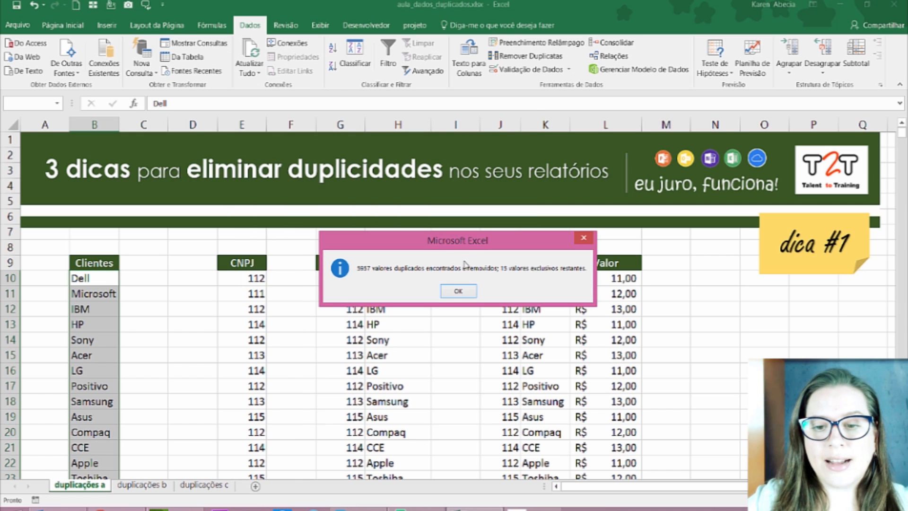
pyautogui.moveTo(466, 240); pyautogui.dragTo(285, 219)
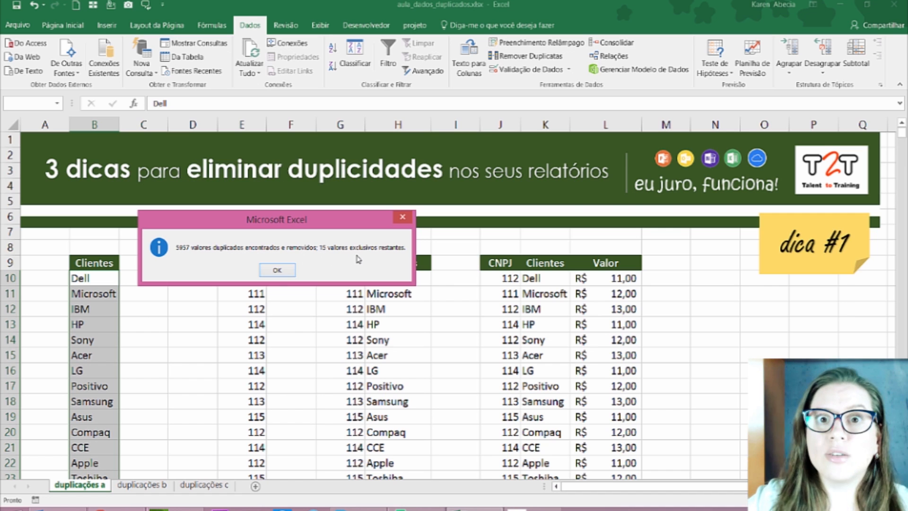
pyautogui.click(277, 270)
# Review the remaining client names in column B and compare them with the CNPJ list in column E.
pyautogui.click(75, 306)
pyautogui.scroll(-2, 101, 352)
pyautogui.moveTo(116, 400); pyautogui.dragTo(116, 189)
pyautogui.click(102, 214)
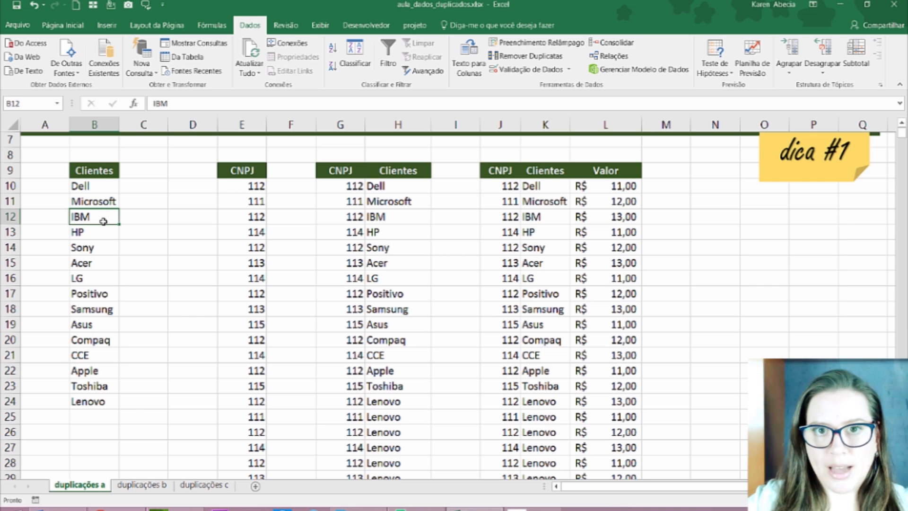
pyautogui.scroll(2, 113, 253)
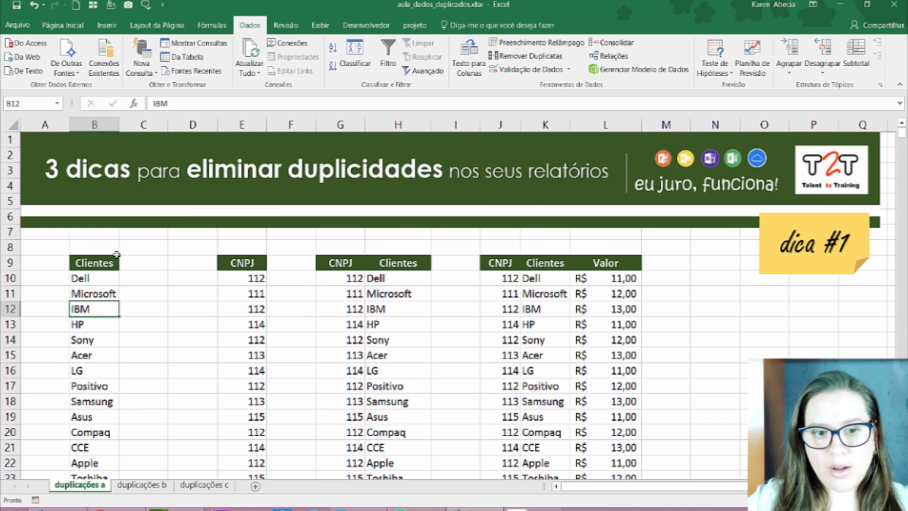
pyautogui.moveTo(249, 279); pyautogui.dragTo(239, 401)
pyautogui.click(240, 355)
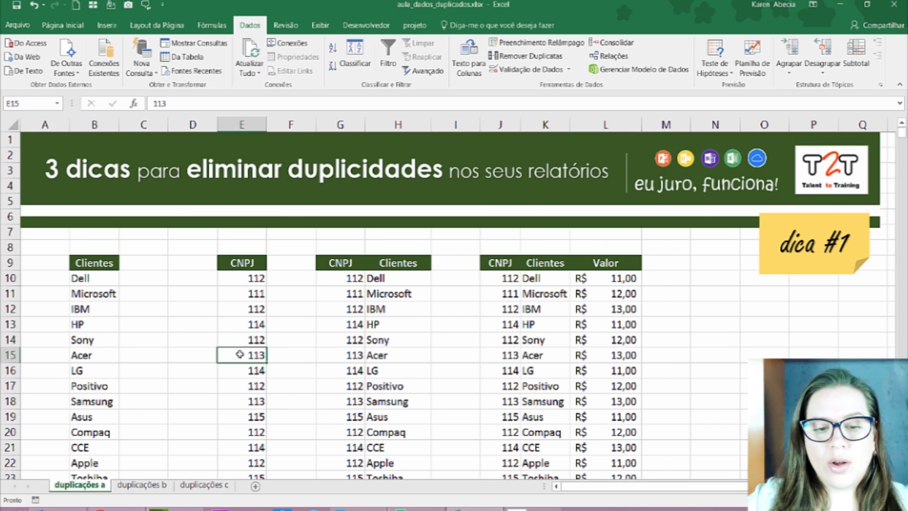
pyautogui.moveTo(89, 279); pyautogui.dragTo(95, 403)
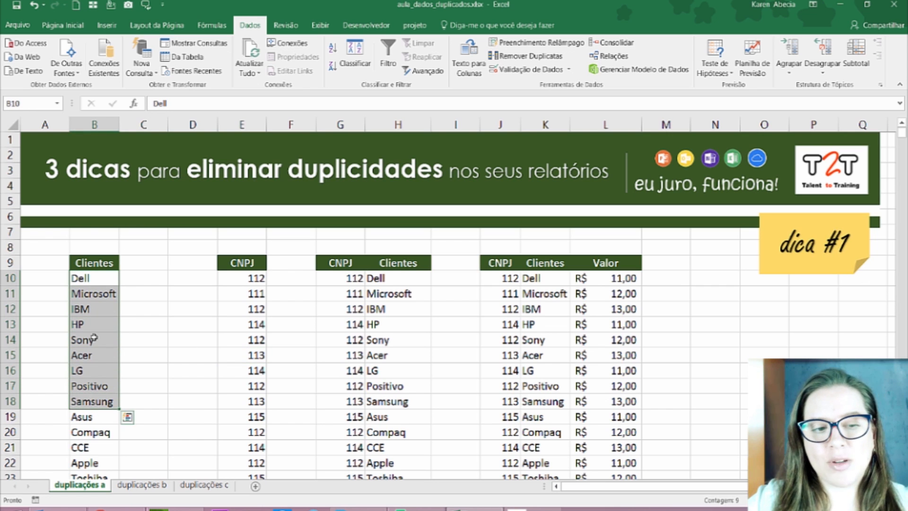
pyautogui.click(99, 276)
pyautogui.click(102, 386)
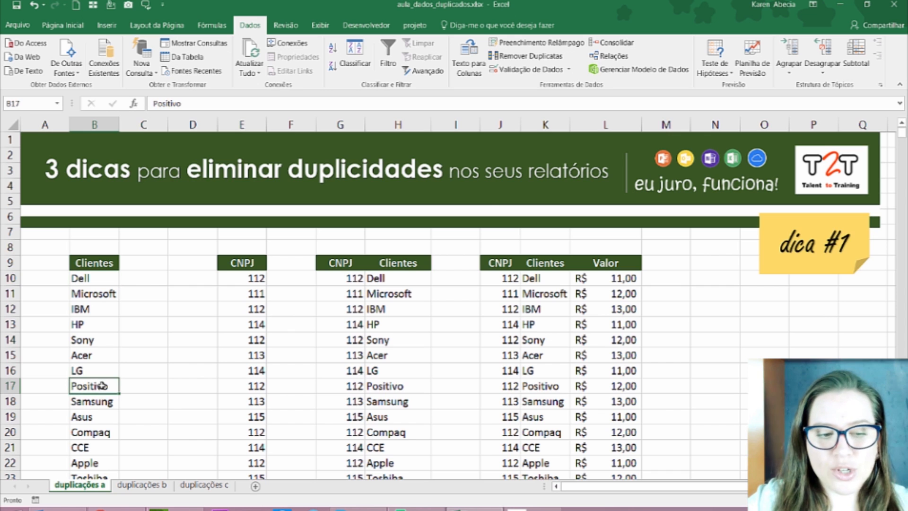
pyautogui.click(108, 416)
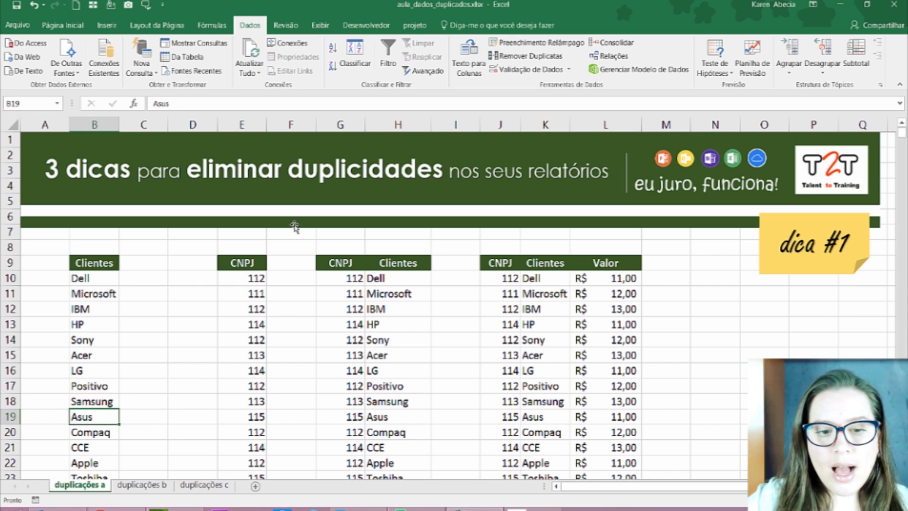
# Remove the duplicate values from the single-column CNPJ list in column E, treating its first row as a header.
pyautogui.moveTo(234, 277); pyautogui.dragTo(233, 401)
pyautogui.click(244, 311)
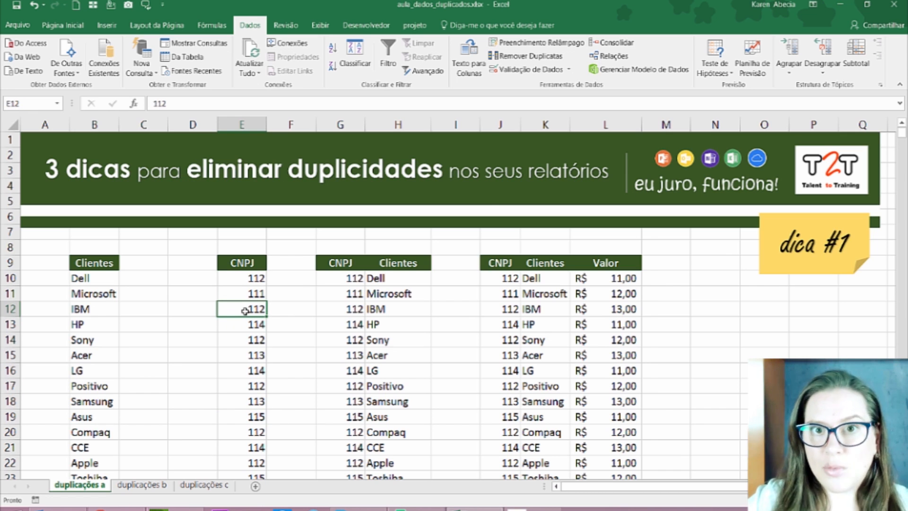
pyautogui.click(239, 326)
pyautogui.click(239, 377)
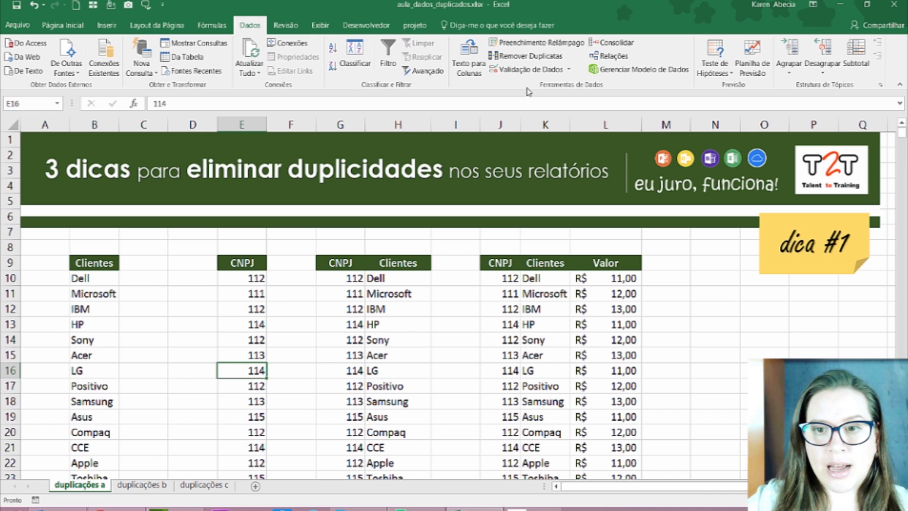
pyautogui.click(525, 56)
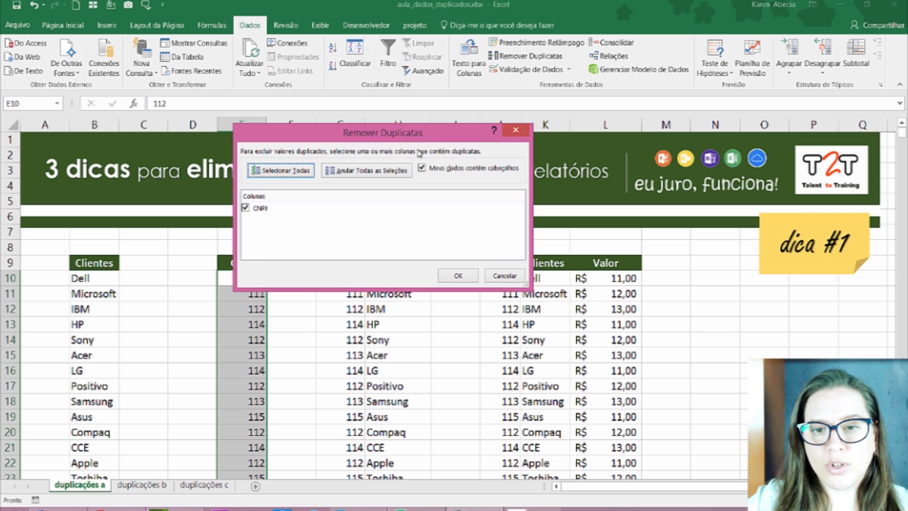
pyautogui.moveTo(428, 134); pyautogui.dragTo(529, 89)
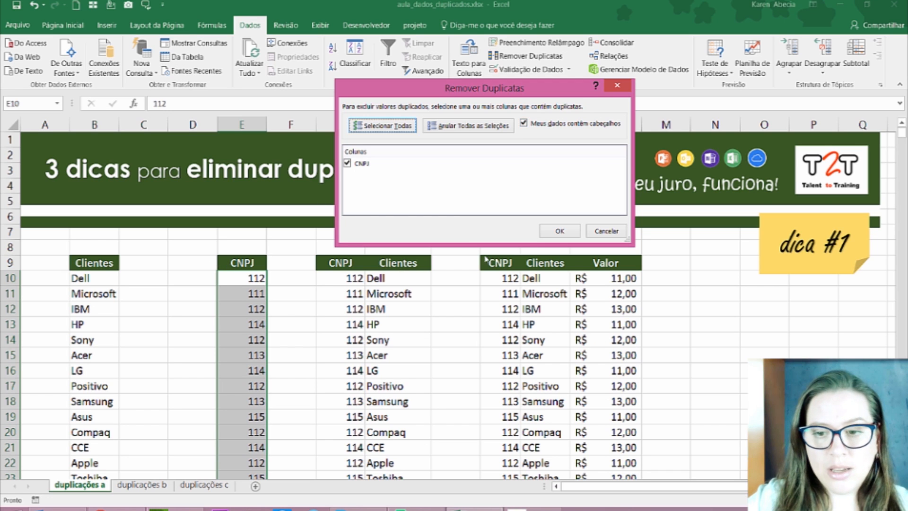
pyautogui.click(557, 231)
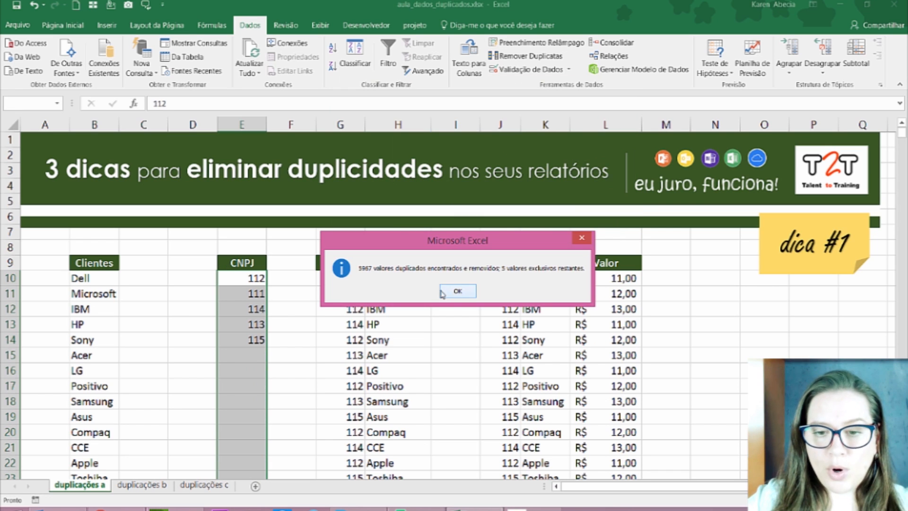
pyautogui.click(457, 291)
# Examine the remaining CNPJ values in column E and the two-column CNPJ and Clientes table in columns G and H.
pyautogui.moveTo(242, 263); pyautogui.dragTo(249, 349)
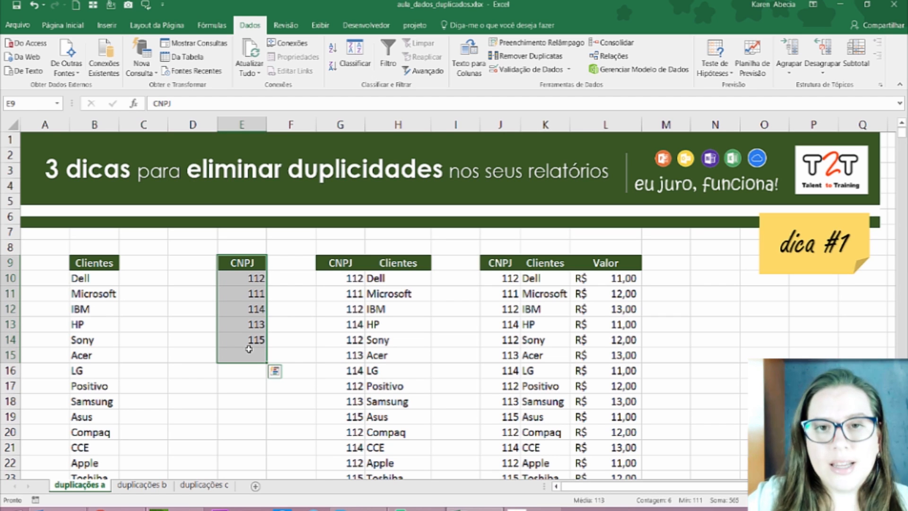
pyautogui.moveTo(330, 263); pyautogui.dragTo(385, 382)
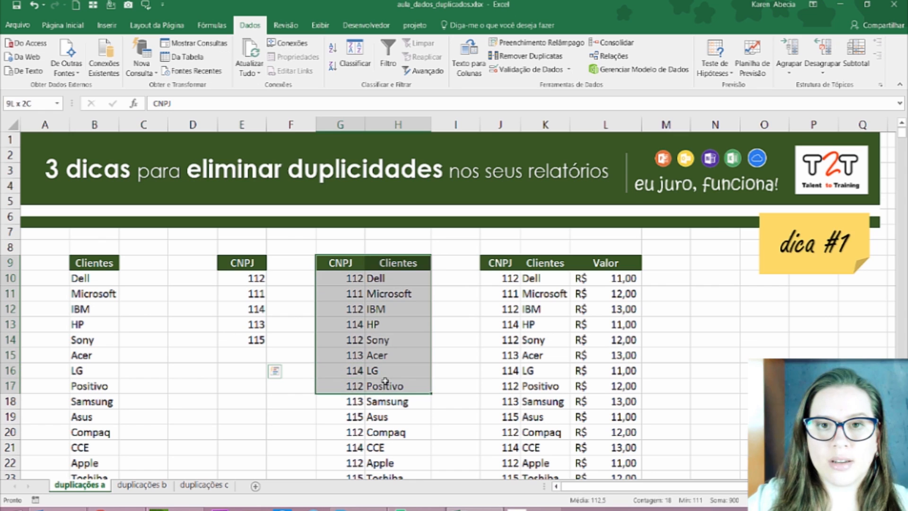
pyautogui.click(407, 340)
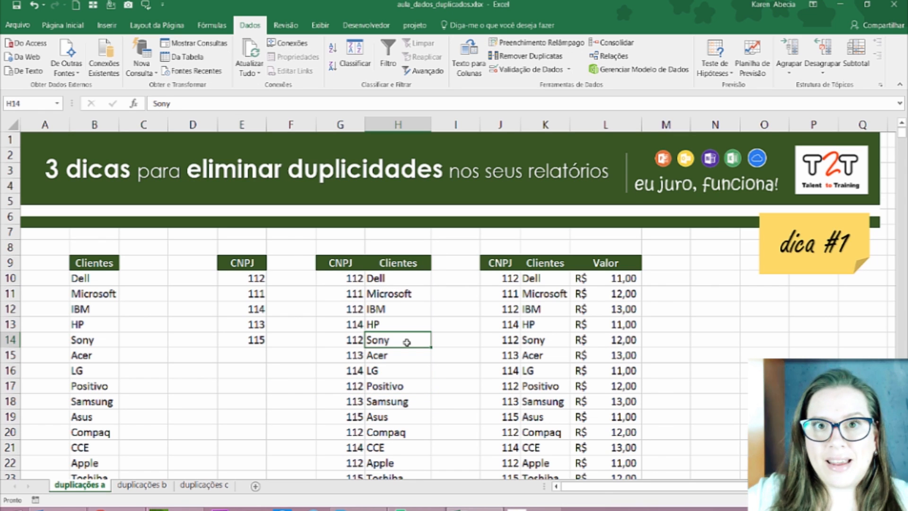
pyautogui.moveTo(350, 264); pyautogui.dragTo(341, 402)
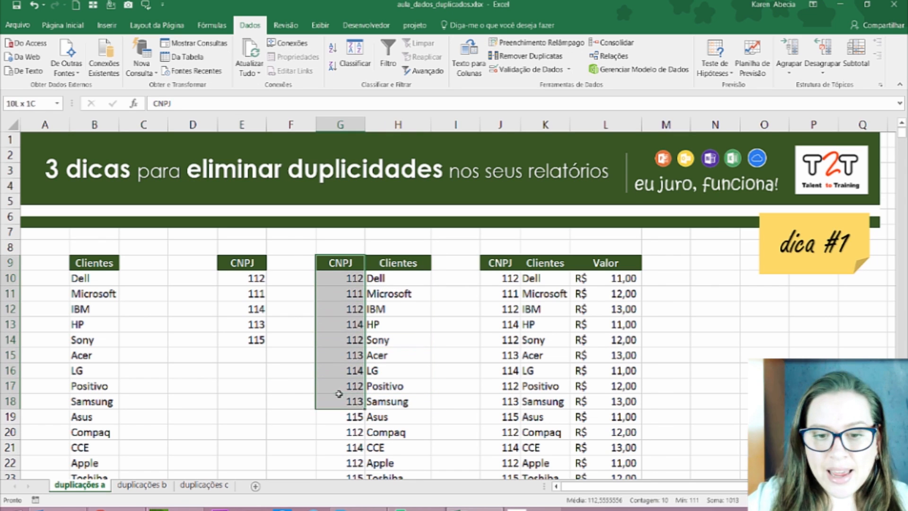
pyautogui.moveTo(379, 263); pyautogui.dragTo(377, 363)
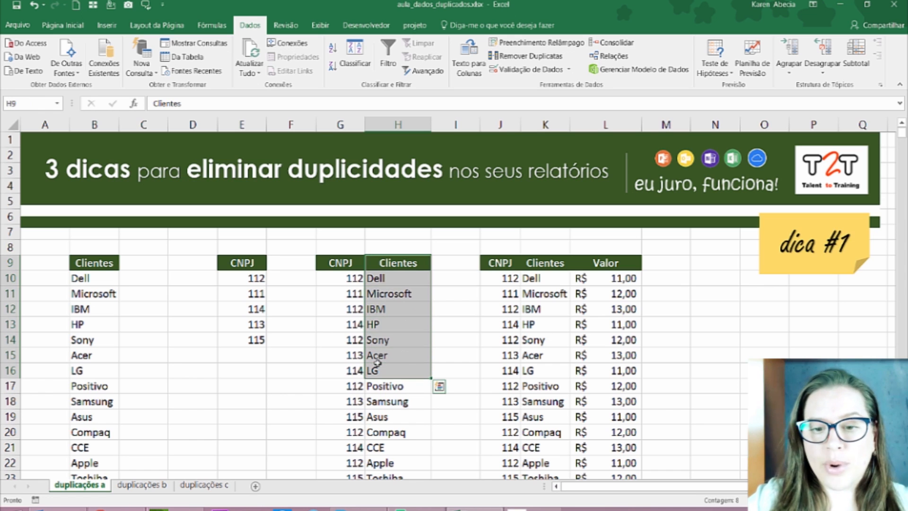
pyautogui.click(350, 365)
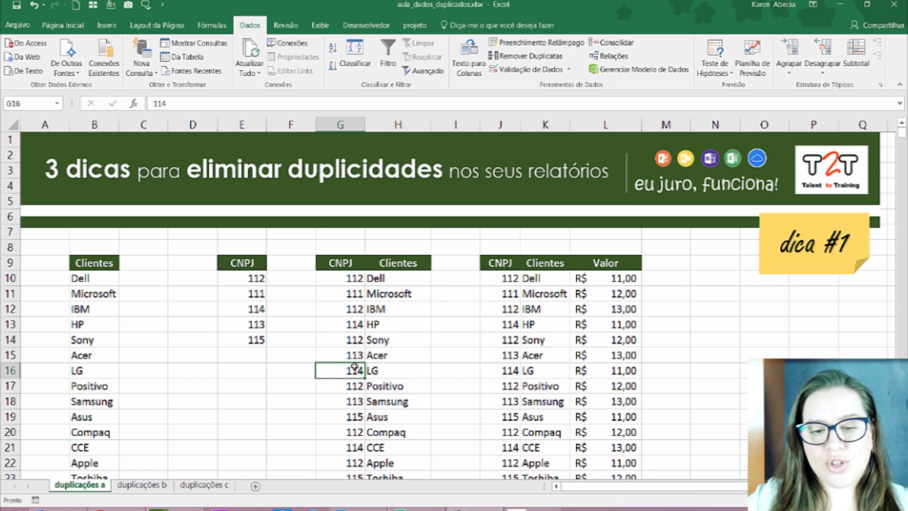
pyautogui.moveTo(347, 264); pyautogui.dragTo(347, 401)
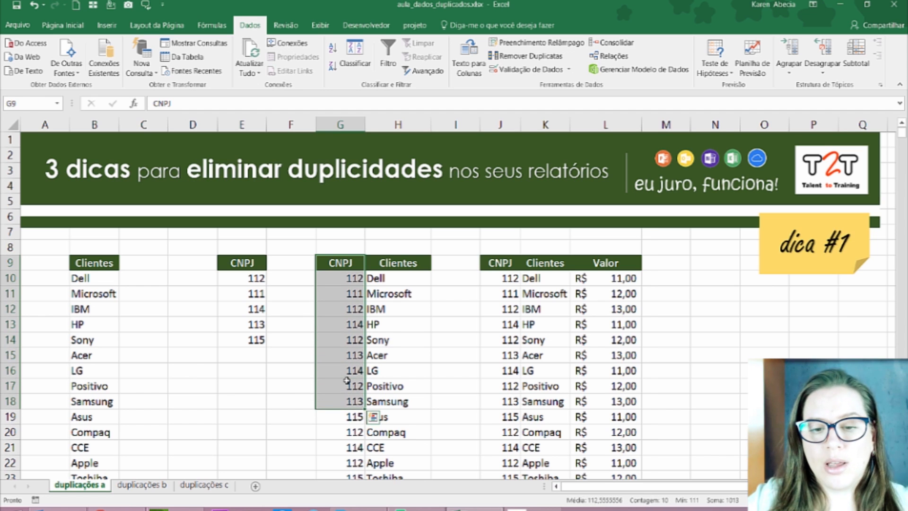
pyautogui.click(341, 322)
# Remove duplicates from the two-column table in columns G and H, comparing only CNPJ and leaving Clientes out of the check.
pyautogui.click(385, 324)
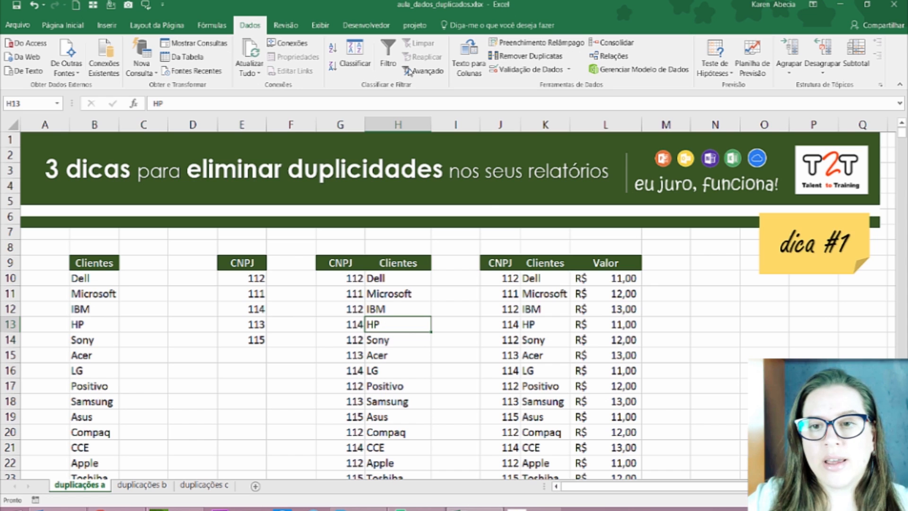
pyautogui.click(537, 57)
pyautogui.moveTo(491, 91); pyautogui.dragTo(602, 72)
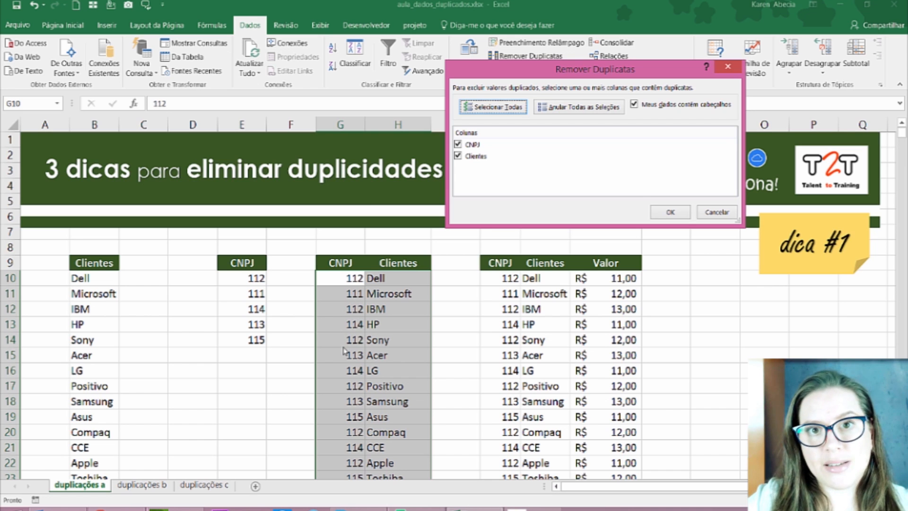
pyautogui.click(457, 156)
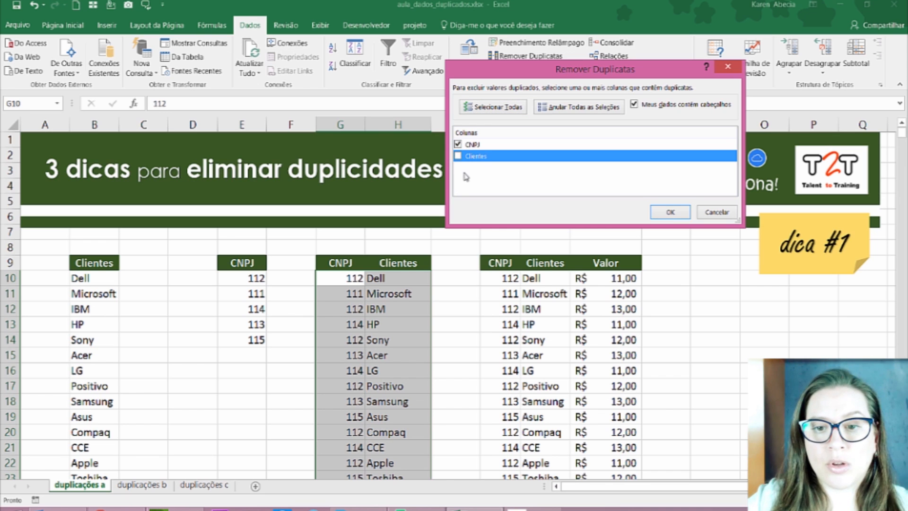
pyautogui.click(662, 213)
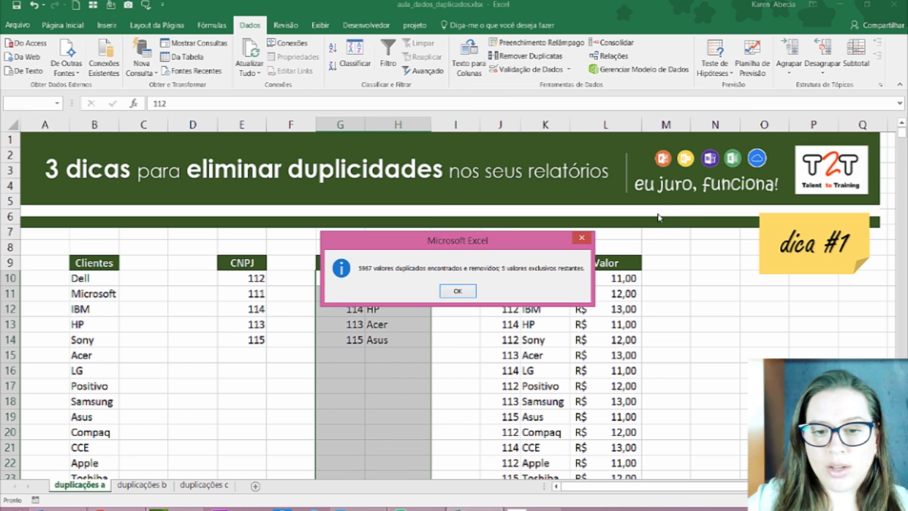
pyautogui.click(458, 291)
# Review the remaining rows in columns G and H and examine the CNPJ, Clientes and Valor table in columns J to L.
pyautogui.click(428, 327)
pyautogui.click(402, 369)
pyautogui.moveTo(340, 275); pyautogui.dragTo(402, 340)
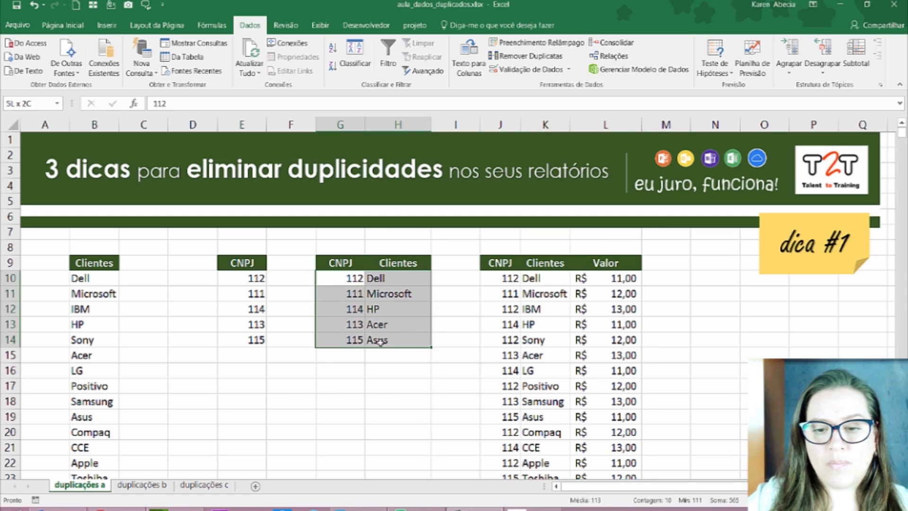
pyautogui.moveTo(502, 278); pyautogui.dragTo(594, 388)
pyautogui.click(594, 401)
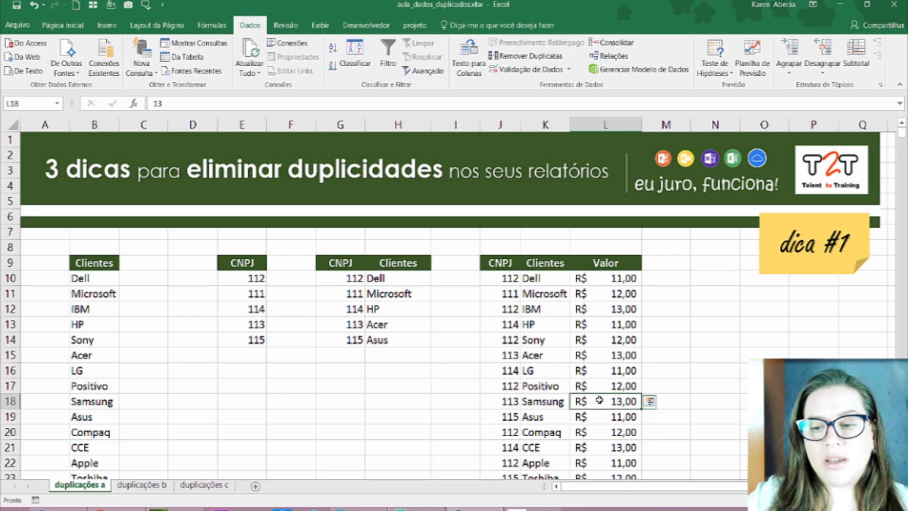
pyautogui.click(492, 284)
pyautogui.click(558, 278)
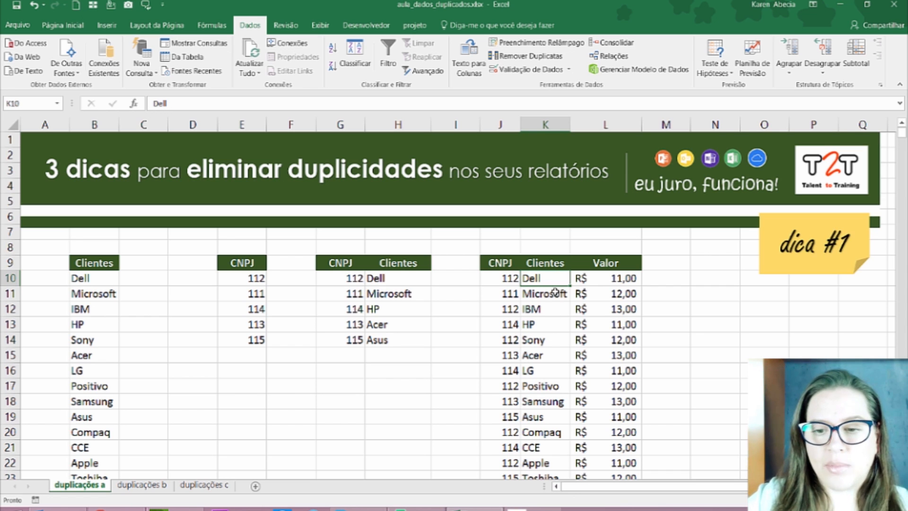
pyautogui.moveTo(492, 279); pyautogui.dragTo(556, 397)
pyautogui.click(598, 291)
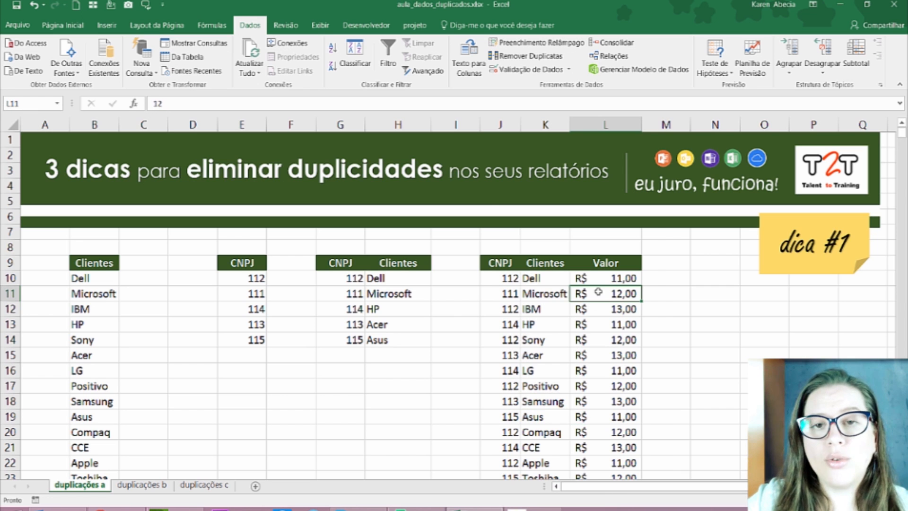
# Remove duplicates from the three-column table in columns J to L, comparing only CNPJ and Clientes and leaving Valor out of the check.
pyautogui.click(595, 352)
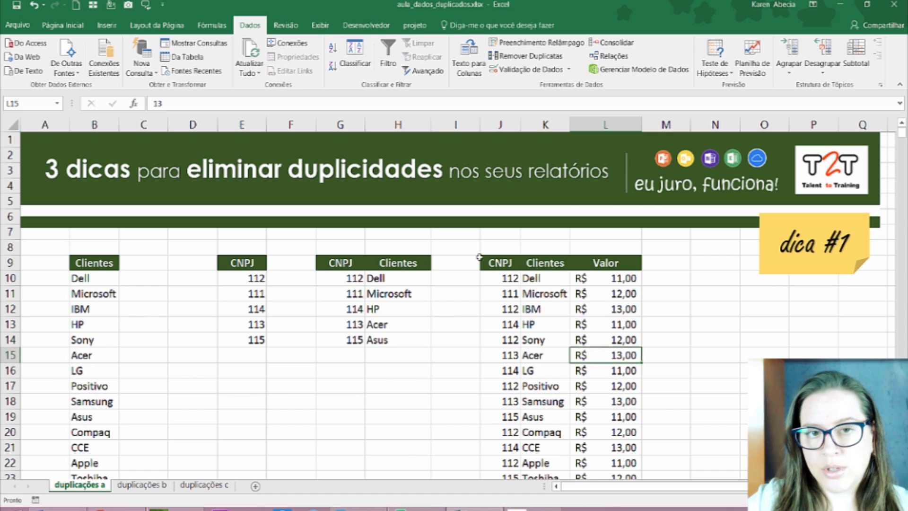
pyautogui.click(527, 57)
pyautogui.moveTo(511, 78); pyautogui.dragTo(184, 103)
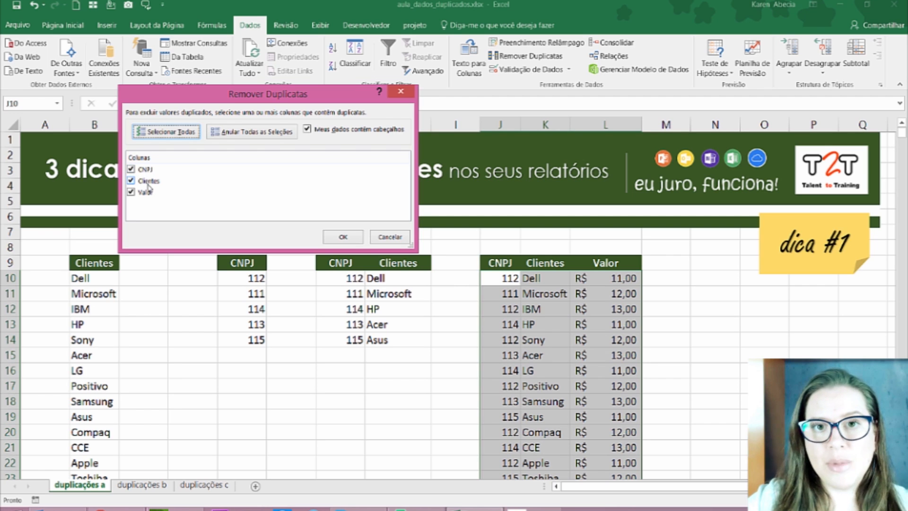
pyautogui.click(131, 192)
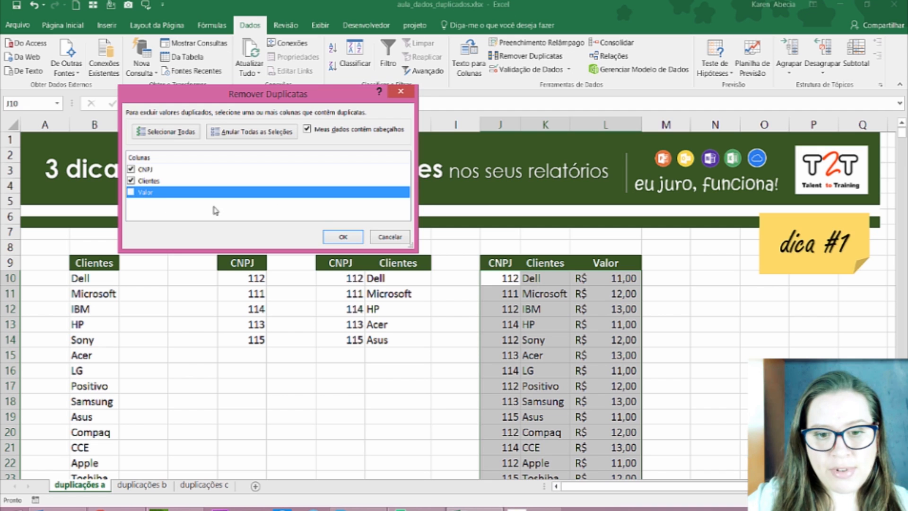
pyautogui.click(343, 236)
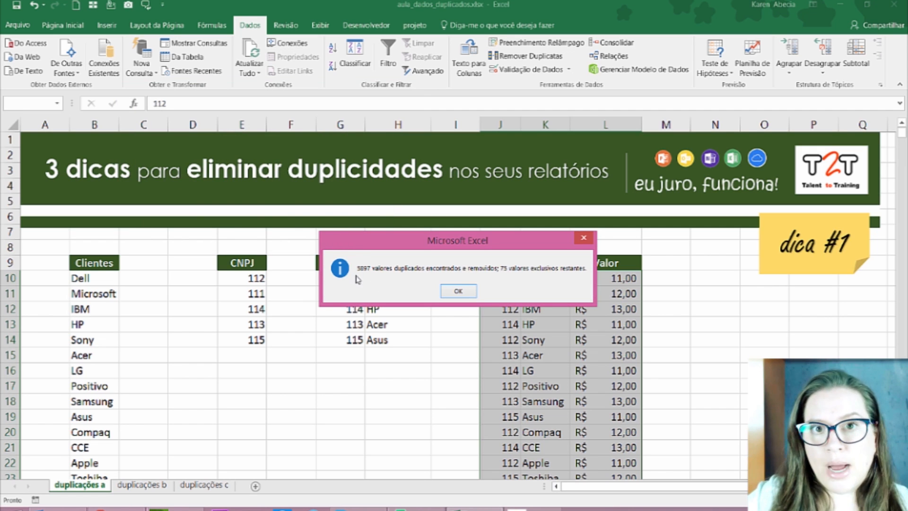
pyautogui.click(470, 292)
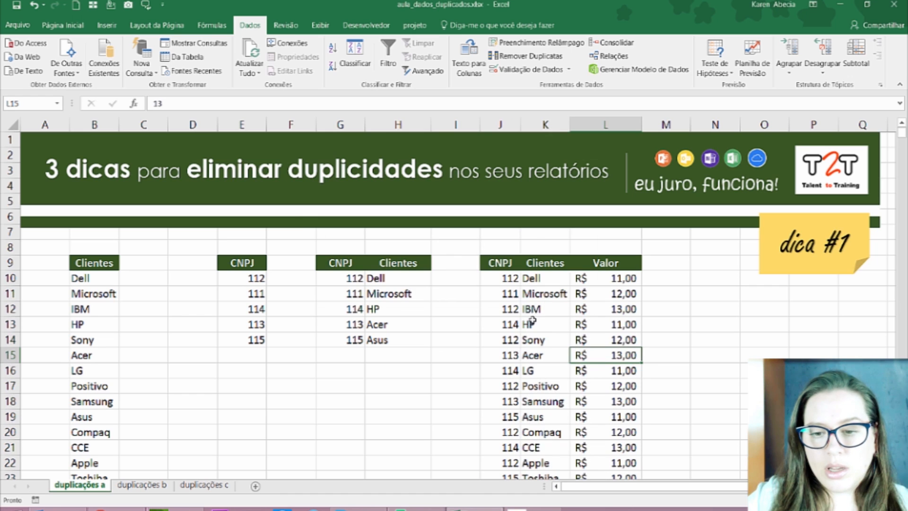
# Rename the CNPJ header of the three-column table in cell J9 as "código".
pyautogui.click(534, 325)
pyautogui.scroll(-1, 539, 334)
pyautogui.moveTo(505, 282); pyautogui.dragTo(532, 281)
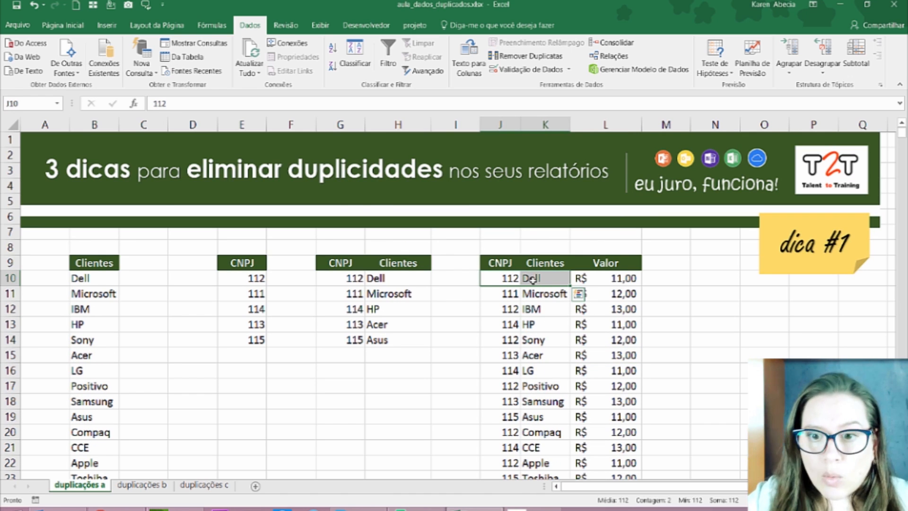
pyautogui.press('Up')
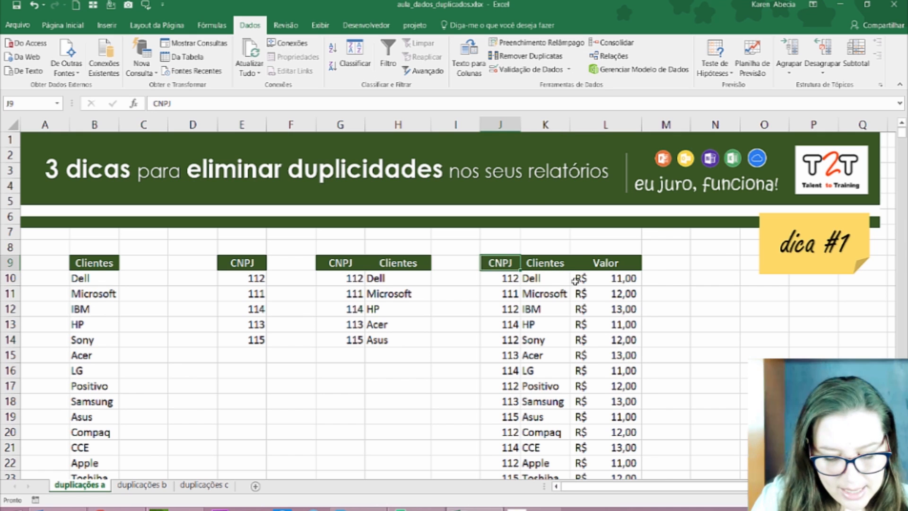
pyautogui.write('código')
pyautogui.press('Return')
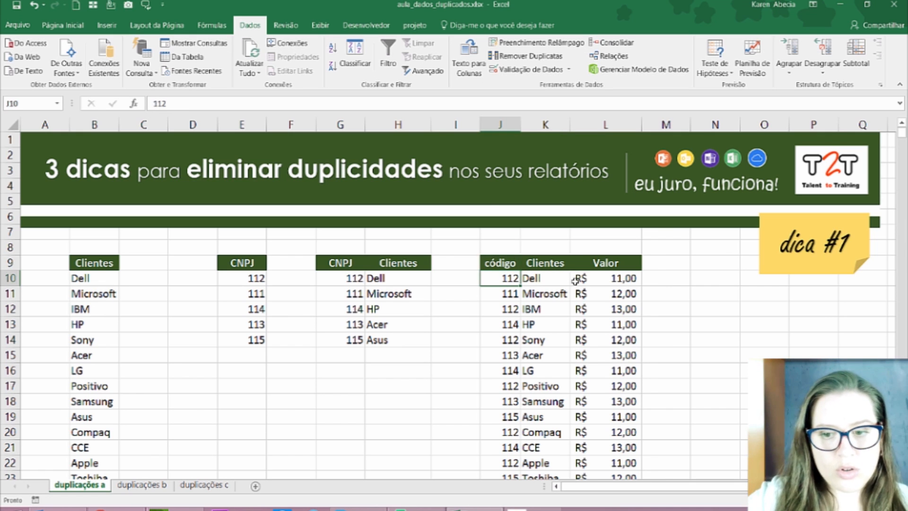
# Examine the remaining código and Clientes combinations in columns J and K for repeated codes paired with different clients.
pyautogui.moveTo(501, 279); pyautogui.dragTo(529, 280)
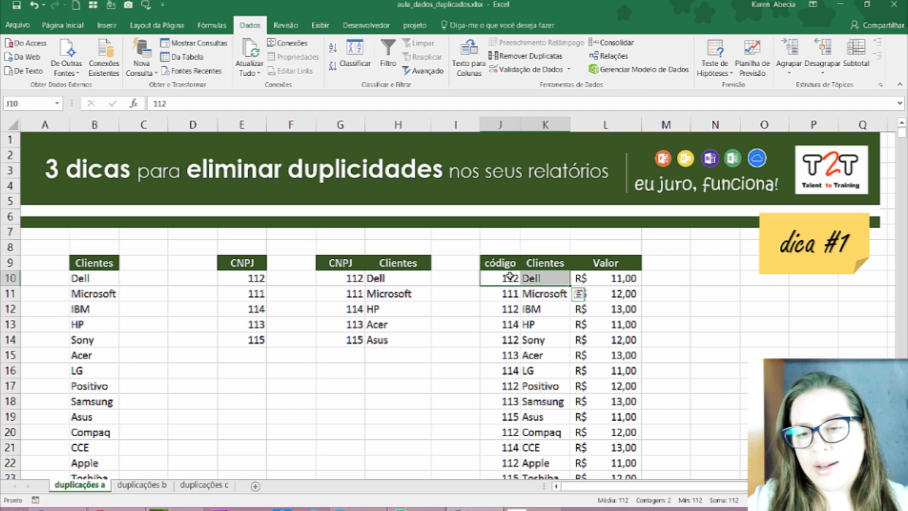
pyautogui.moveTo(504, 338); pyautogui.dragTo(540, 341)
pyautogui.moveTo(507, 384); pyautogui.dragTo(535, 387)
pyautogui.click(535, 384)
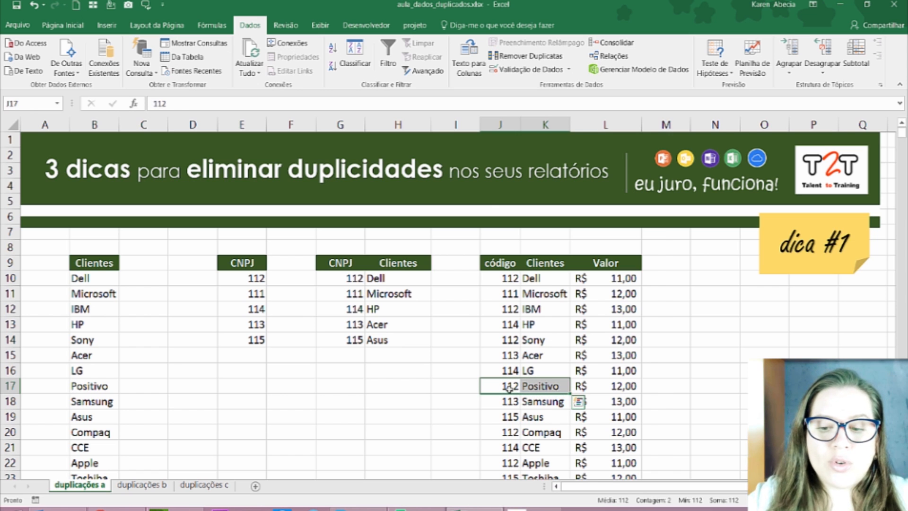
pyautogui.scroll(-4, 509, 388)
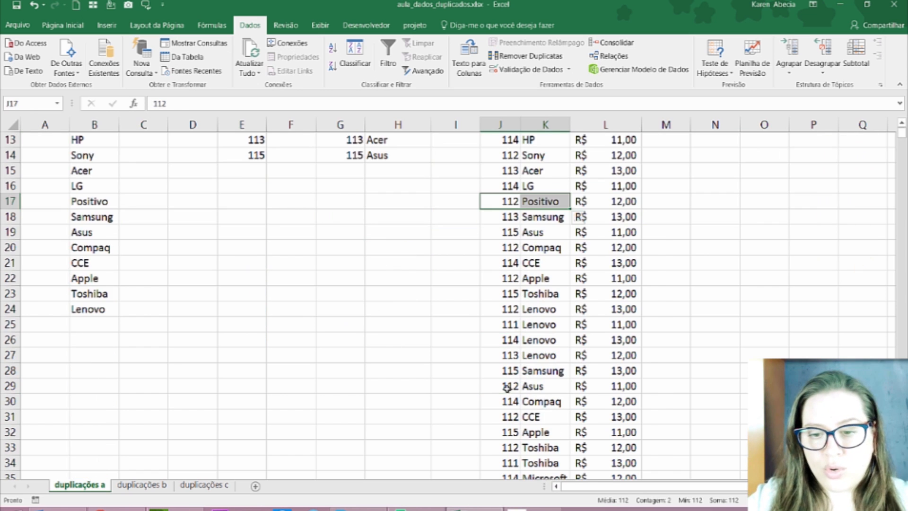
pyautogui.click(501, 372)
pyautogui.moveTo(526, 371); pyautogui.dragTo(532, 376)
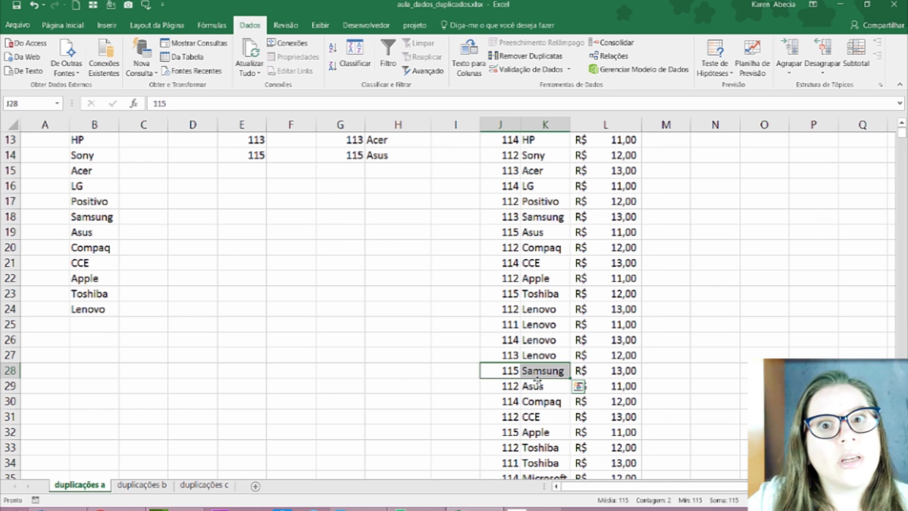
pyautogui.scroll(4, 538, 380)
pyautogui.click(544, 279)
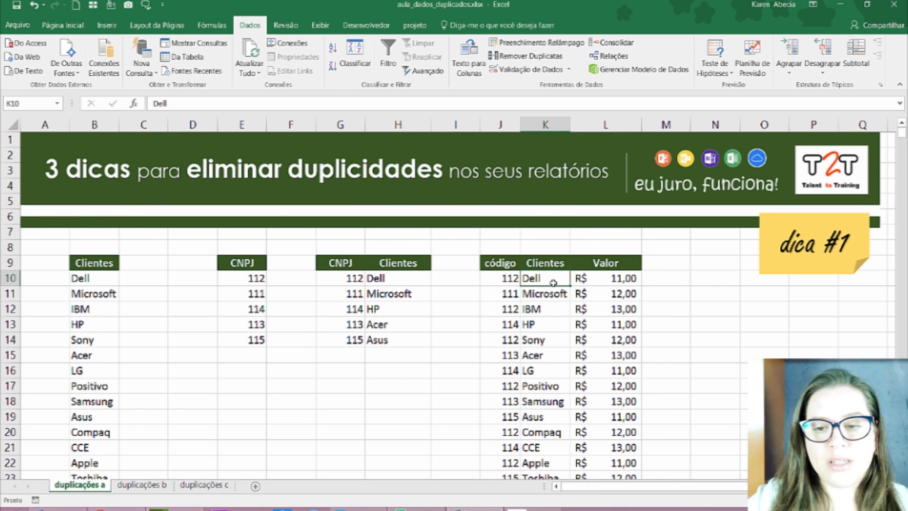
pyautogui.moveTo(499, 271); pyautogui.dragTo(533, 265)
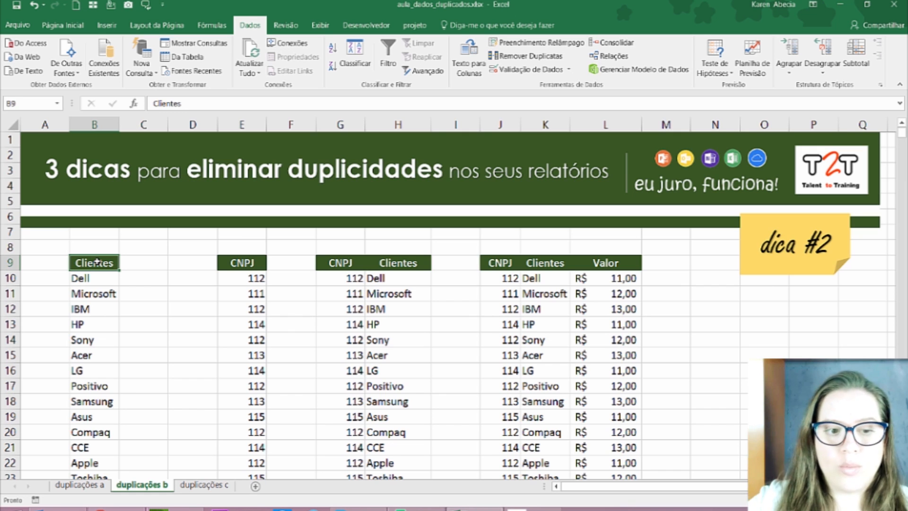
# Highlight duplicate Clientes values in column B of the "duplicações b" sheet, from B10 down, with Preenchimento Amarelo e Texto Amarelo Escuro conditional formatting.
pyautogui.click(98, 278)
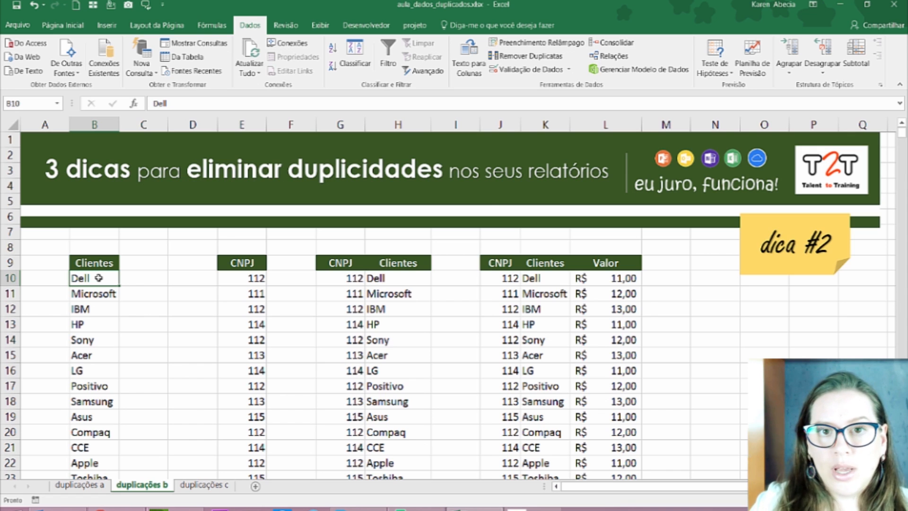
pyautogui.click(63, 25)
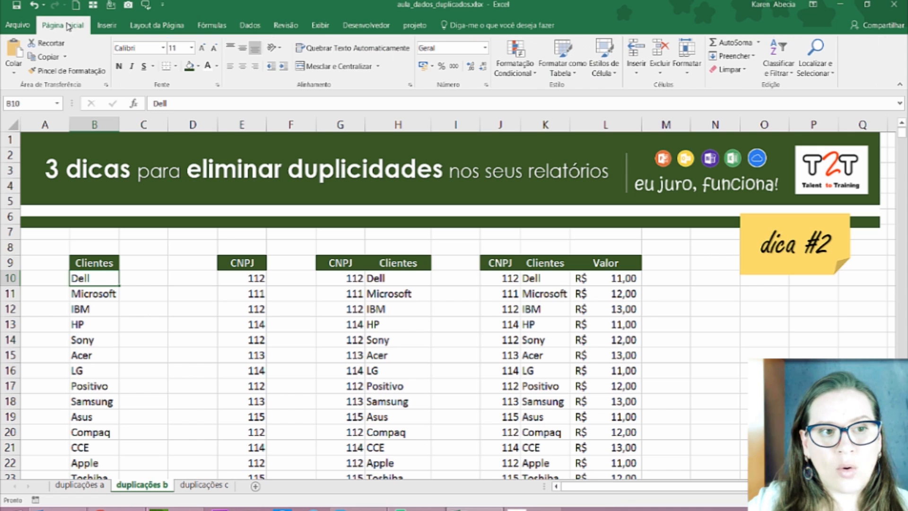
pyautogui.click(524, 71)
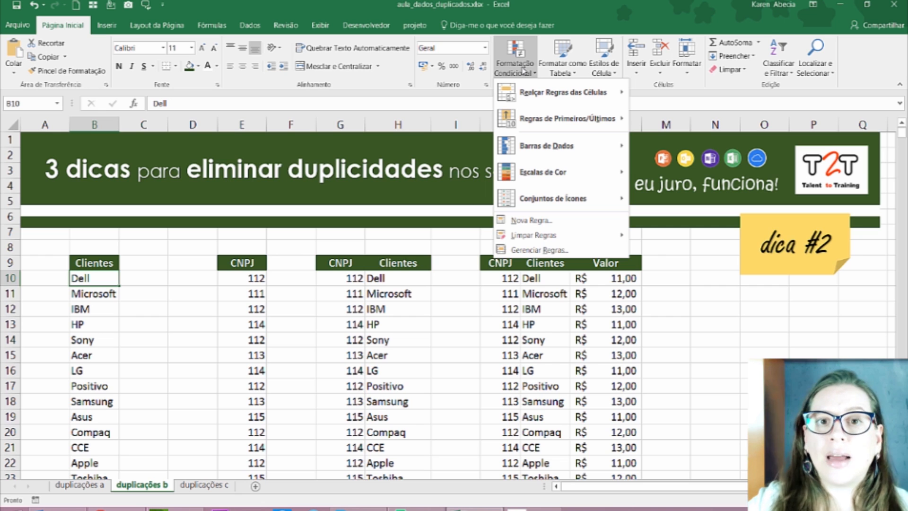
pyautogui.click(523, 71)
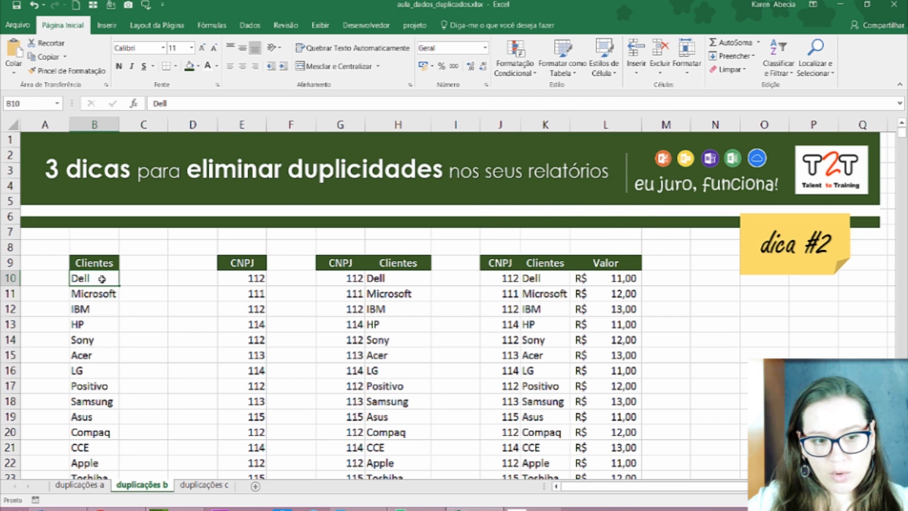
pyautogui.hotkey('ctrl', 'shift', 'Down')
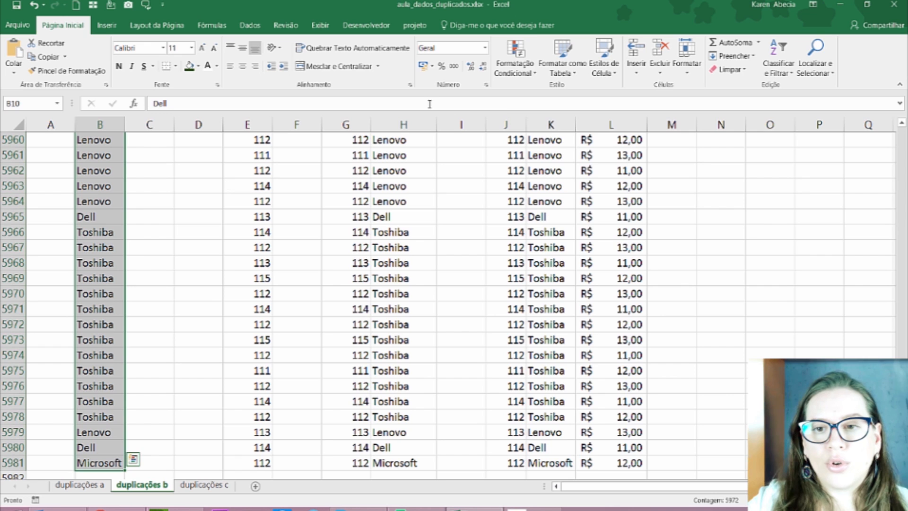
pyautogui.click(523, 76)
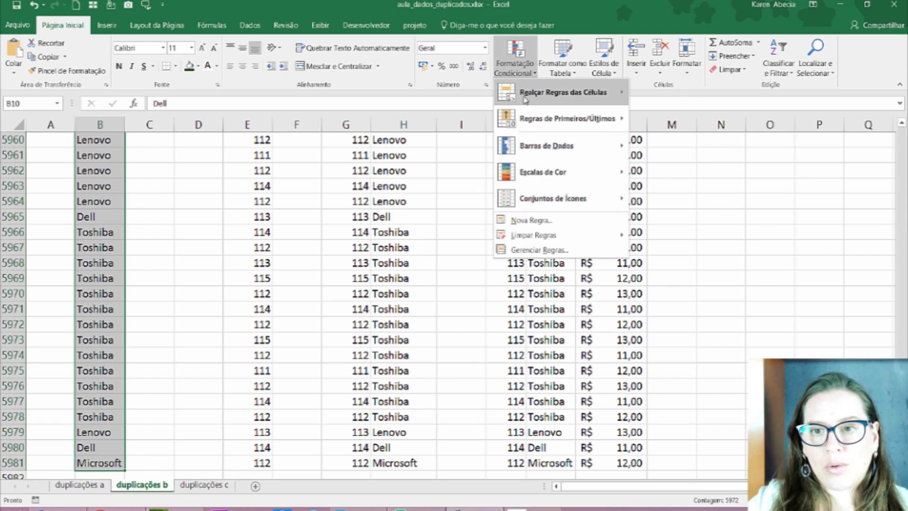
pyautogui.moveTo(525, 98)
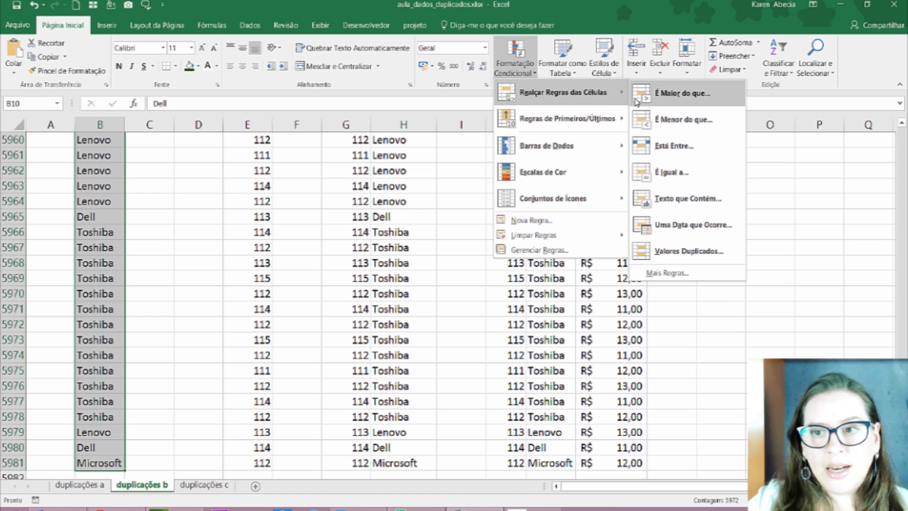
pyautogui.click(681, 252)
pyautogui.moveTo(417, 168); pyautogui.dragTo(418, 167)
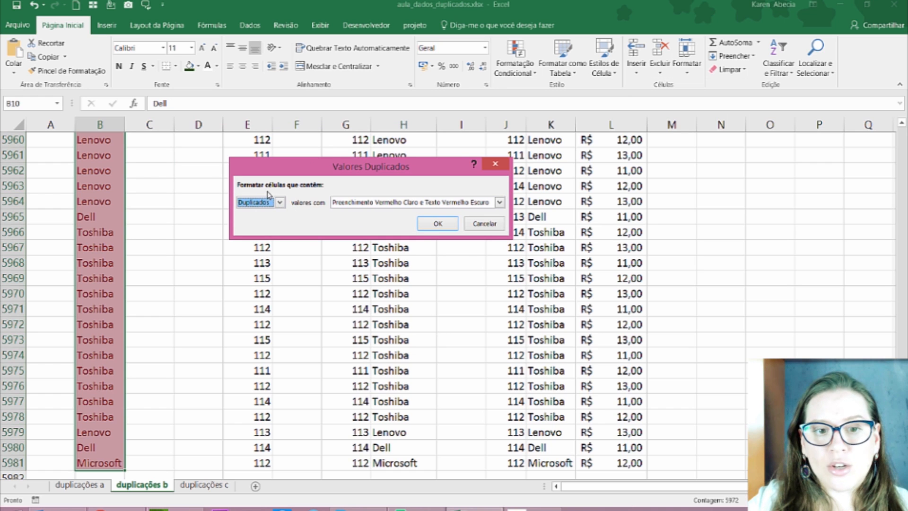
pyautogui.click(280, 203)
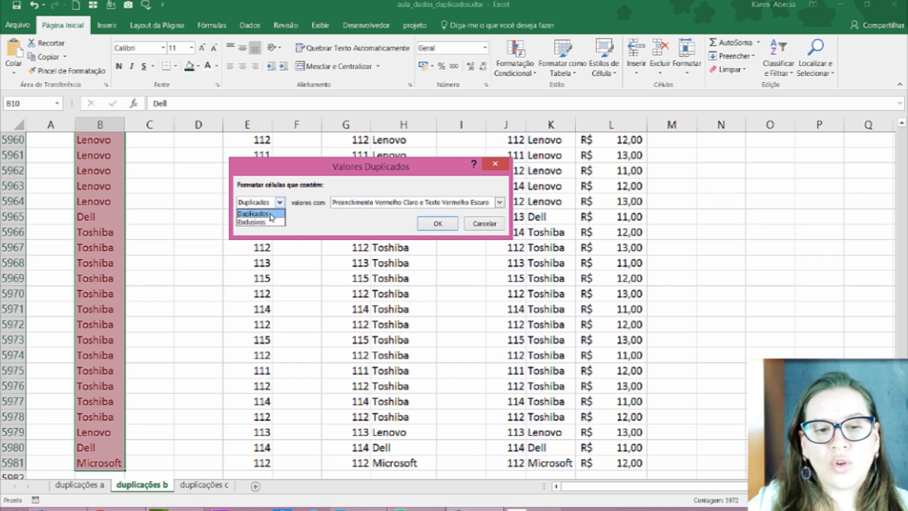
pyautogui.click(271, 216)
pyautogui.click(352, 206)
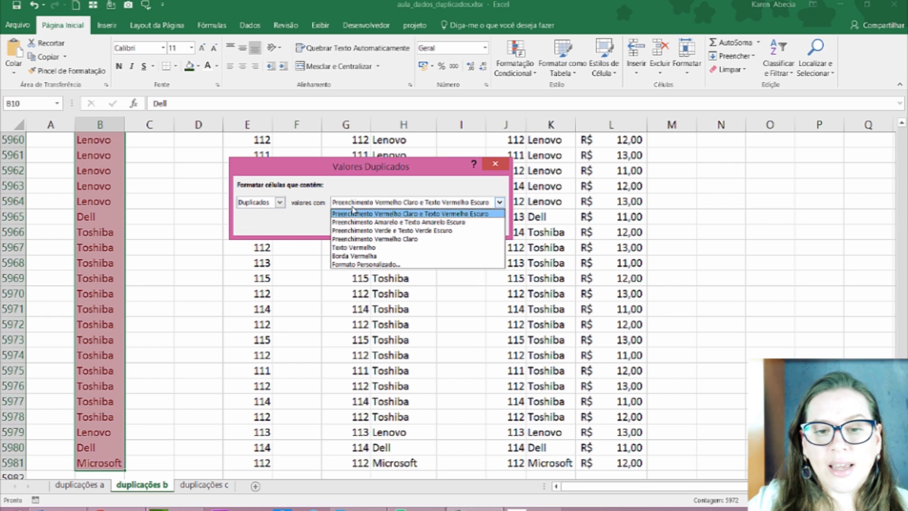
pyautogui.click(356, 222)
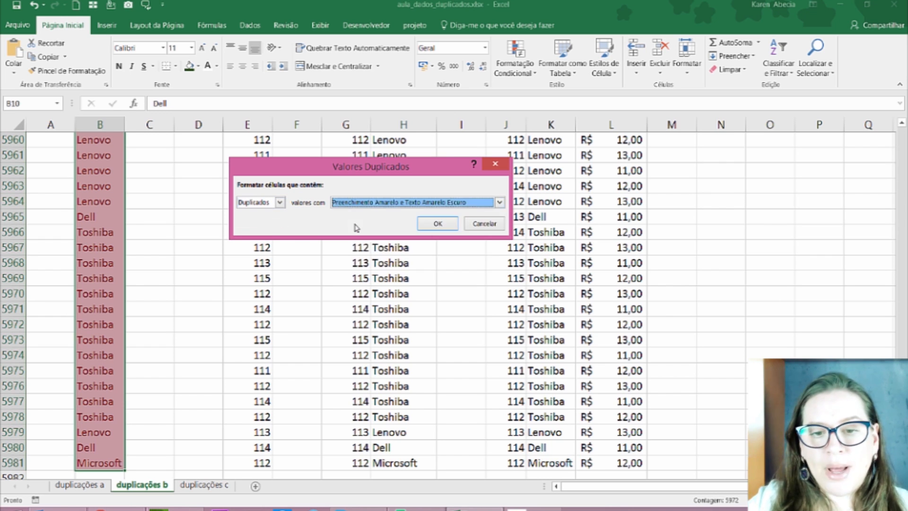
pyautogui.click(436, 224)
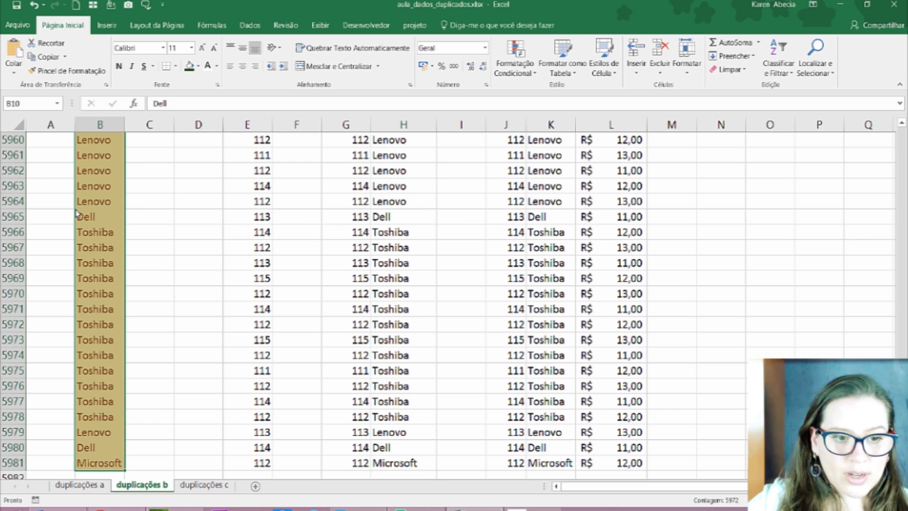
# Replace the client name in cell B13 with "Teste" to test the duplicate highlighting rule.
pyautogui.click(90, 216)
pyautogui.scroll(8, 89, 215)
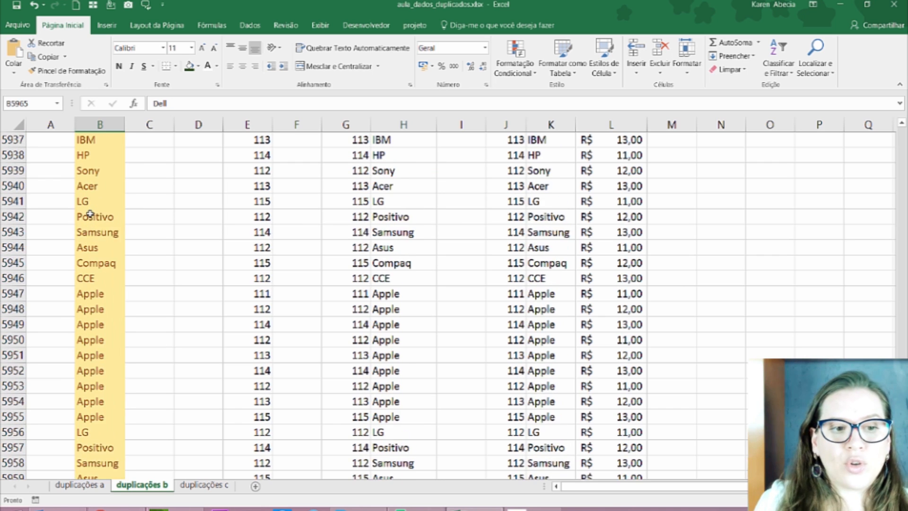
pyautogui.click(90, 215)
pyautogui.scroll(7, 90, 215)
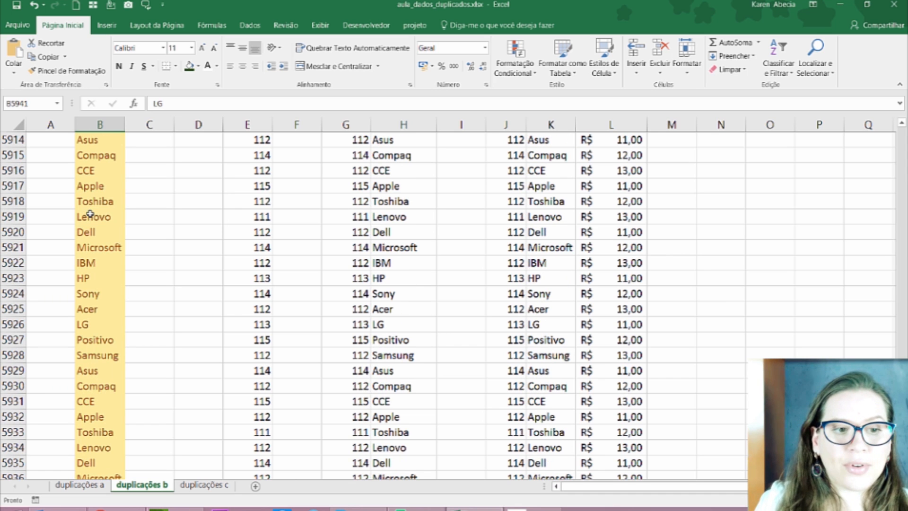
pyautogui.click(173, 192)
pyautogui.scroll(20, 173, 192)
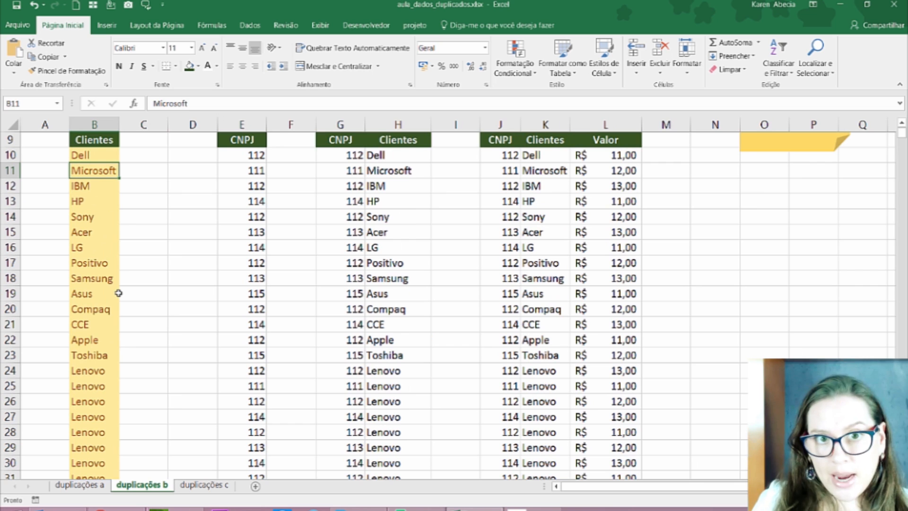
pyautogui.press('Down')
pyautogui.press('Down')
pyautogui.write('Testes')
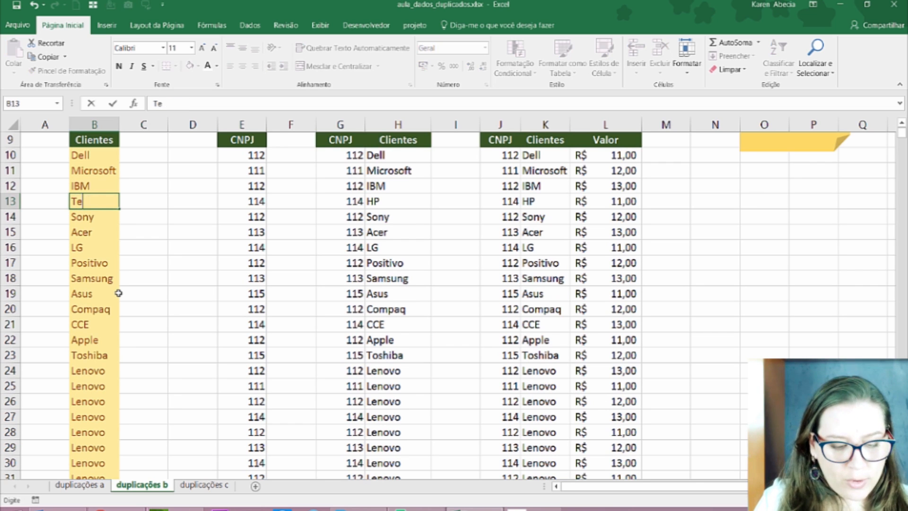
pyautogui.press('BackSpace')
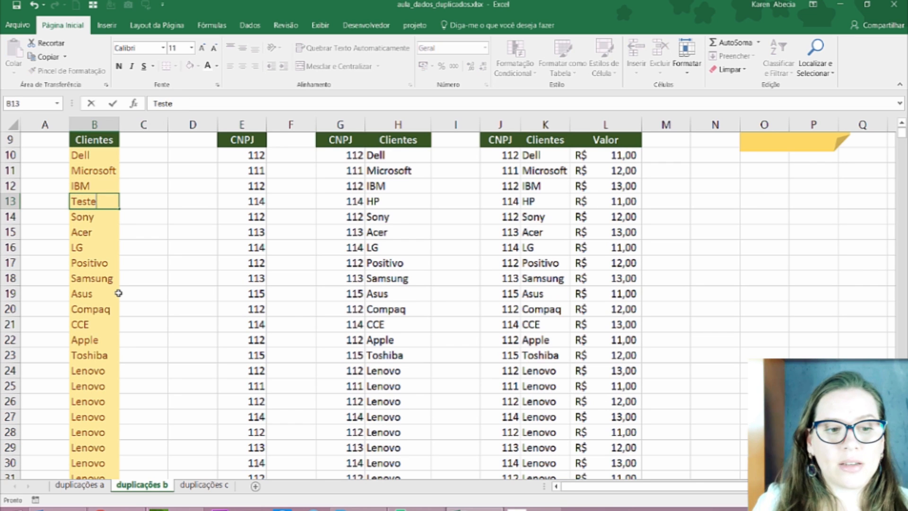
pyautogui.press('Return')
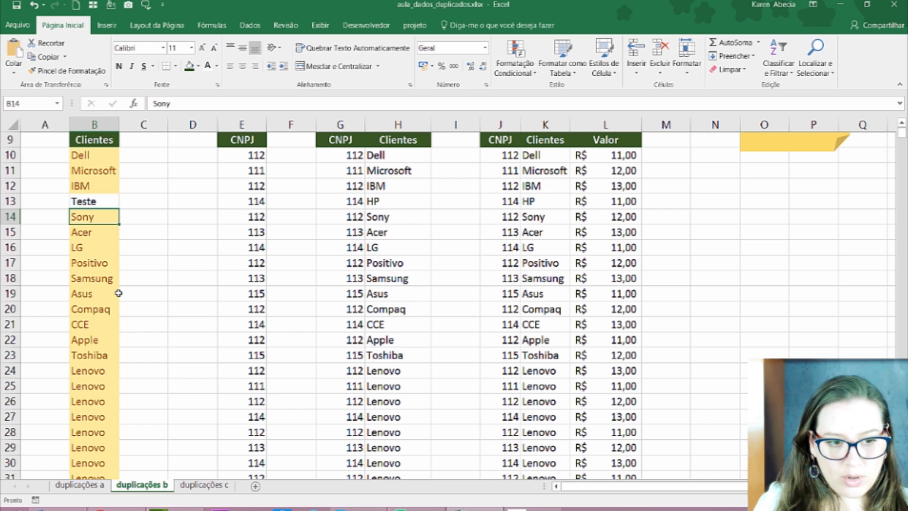
# Compare the formatting of cell B13 with the neighbouring client names in column B, and select the first CNPJ value in column E.
pyautogui.click(101, 261)
pyautogui.click(103, 200)
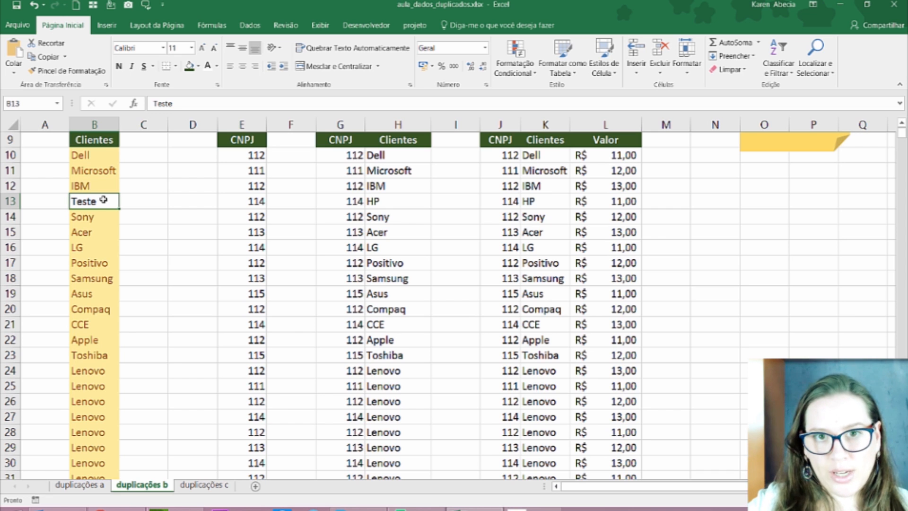
pyautogui.click(103, 154)
pyautogui.click(103, 189)
pyautogui.click(104, 215)
pyautogui.click(97, 200)
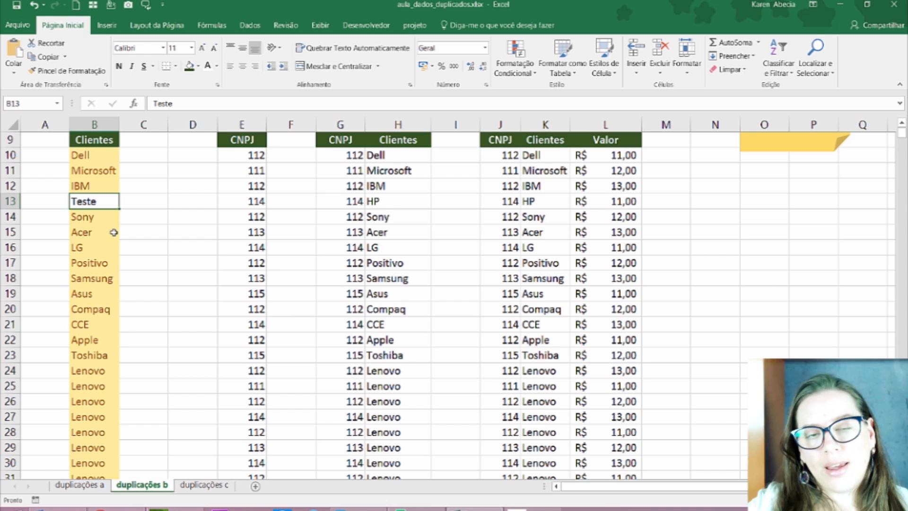
pyautogui.click(243, 152)
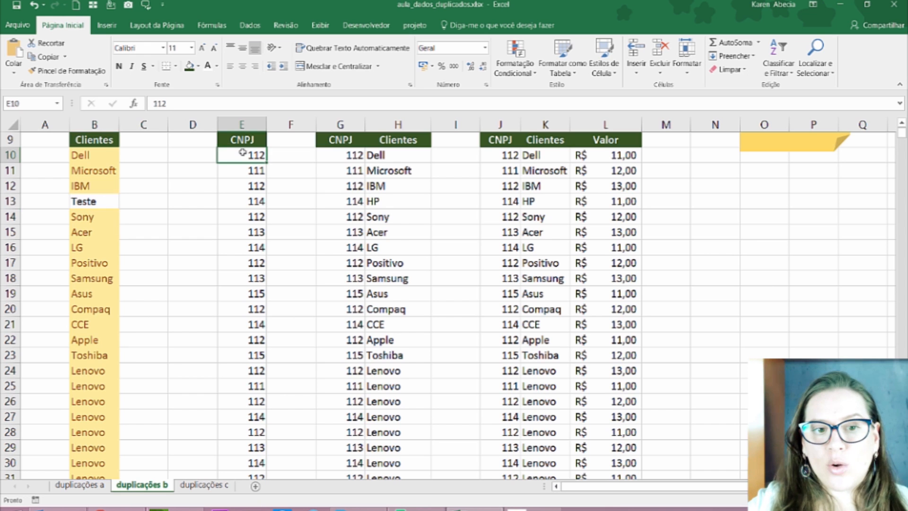
pyautogui.scroll(1, 218, 265)
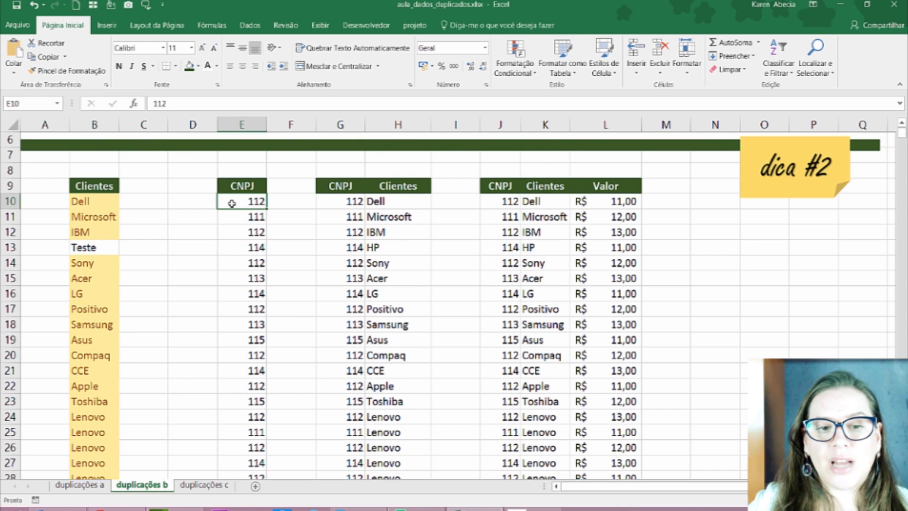
pyautogui.hotkey('shift', 'Down')
pyautogui.hotkey('shift', 'Up')
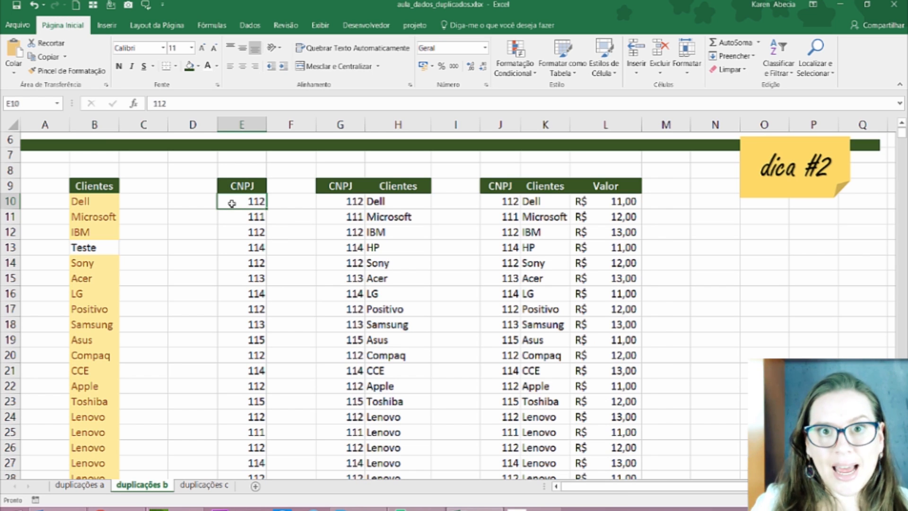
pyautogui.moveTo(95, 205); pyautogui.dragTo(104, 338)
pyautogui.moveTo(239, 203); pyautogui.dragTo(242, 278)
# Highlight Exclusivos CNPJ values in column E, from E10 down, with Preenchimento Vermelho Claro e Texto Vermelho Escuro conditional formatting.
pyautogui.click(244, 200)
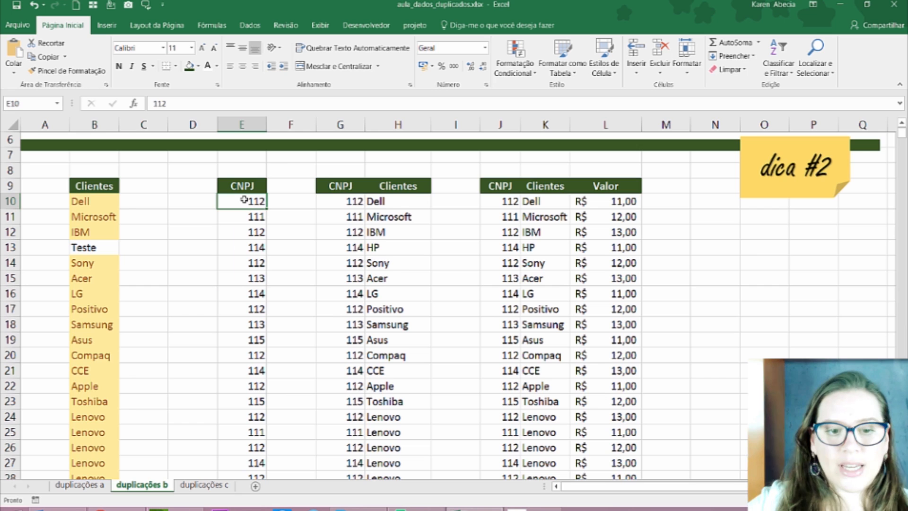
pyautogui.hotkey('ctrl', 'shift', 'Down')
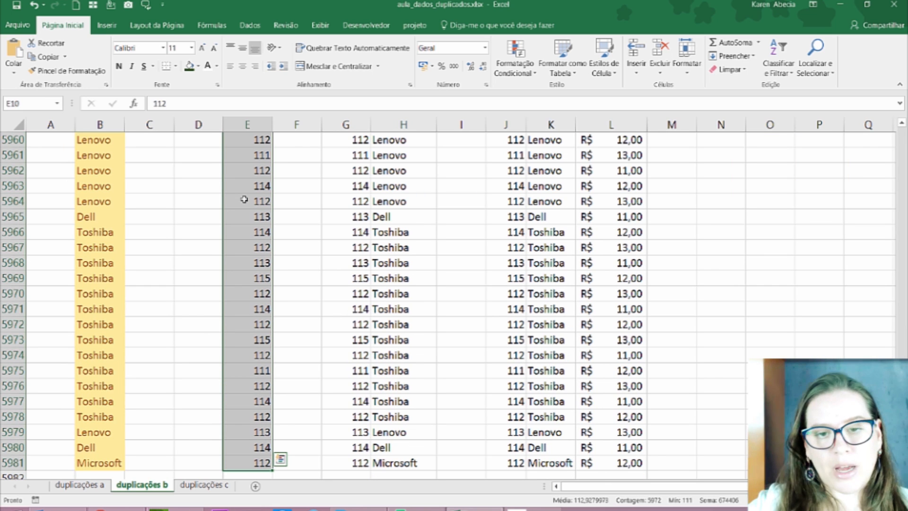
pyautogui.click(509, 75)
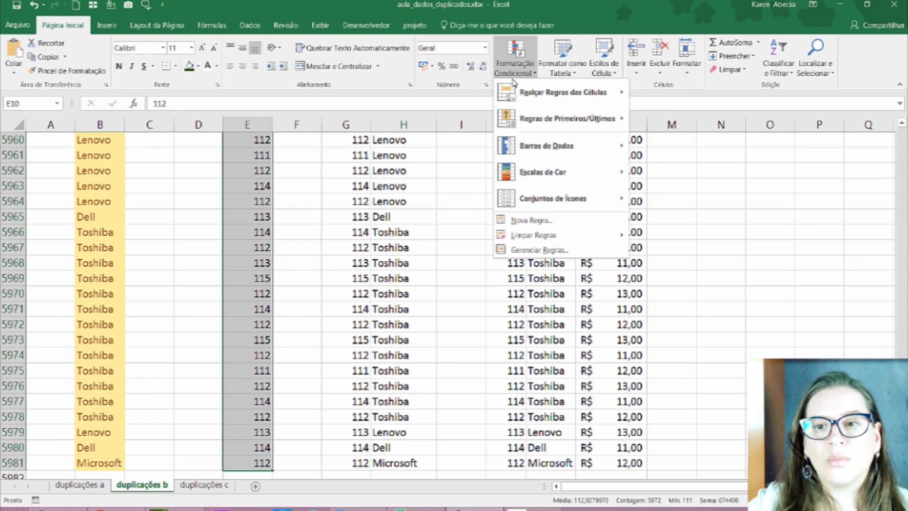
pyautogui.moveTo(523, 97)
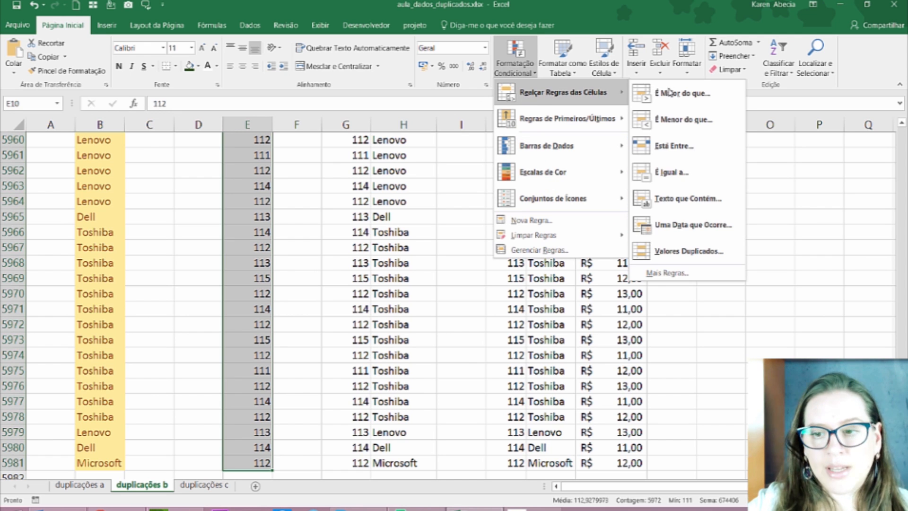
pyautogui.click(694, 251)
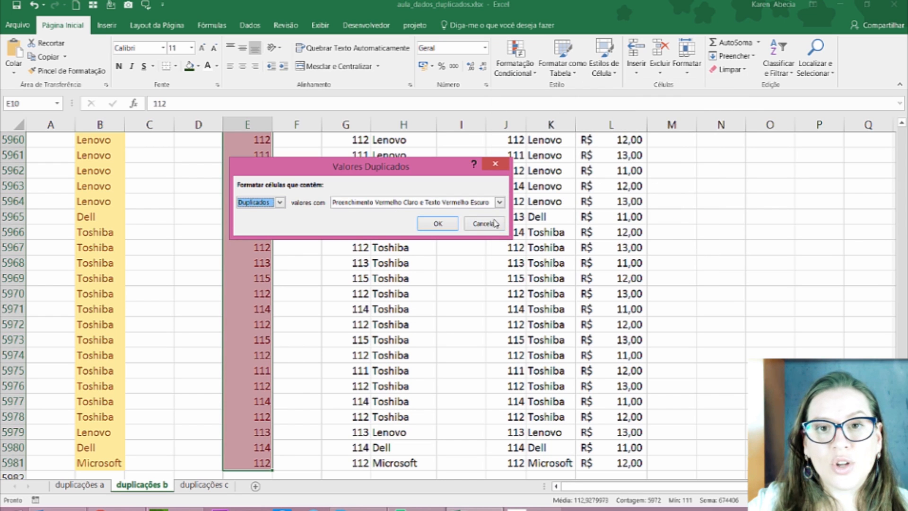
pyautogui.click(280, 202)
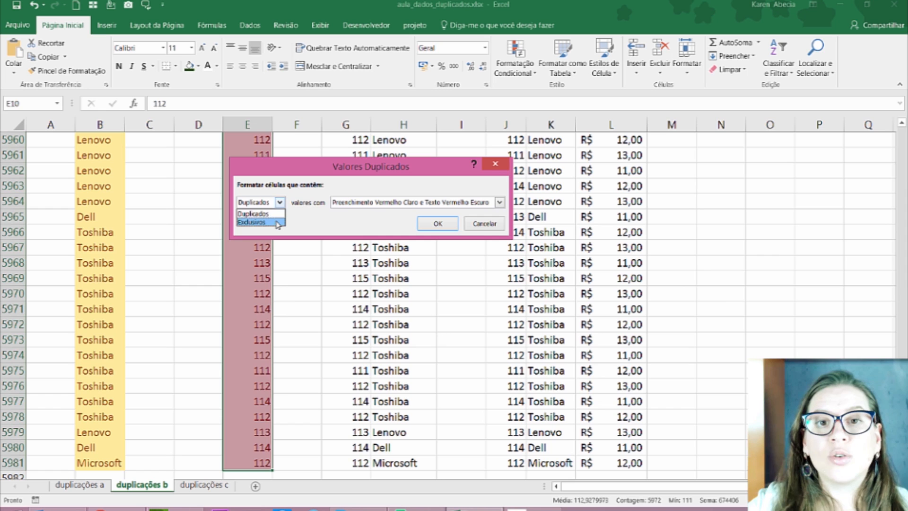
pyautogui.click(278, 222)
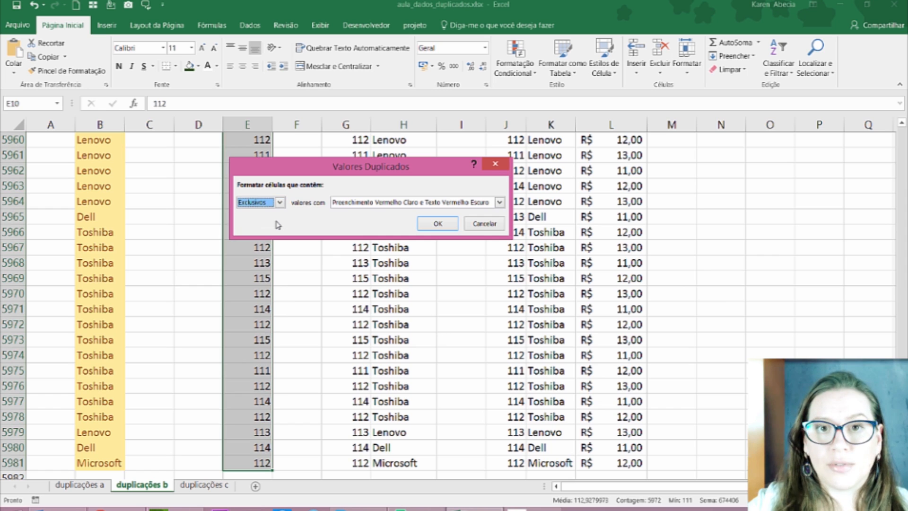
pyautogui.click(348, 203)
pyautogui.click(365, 213)
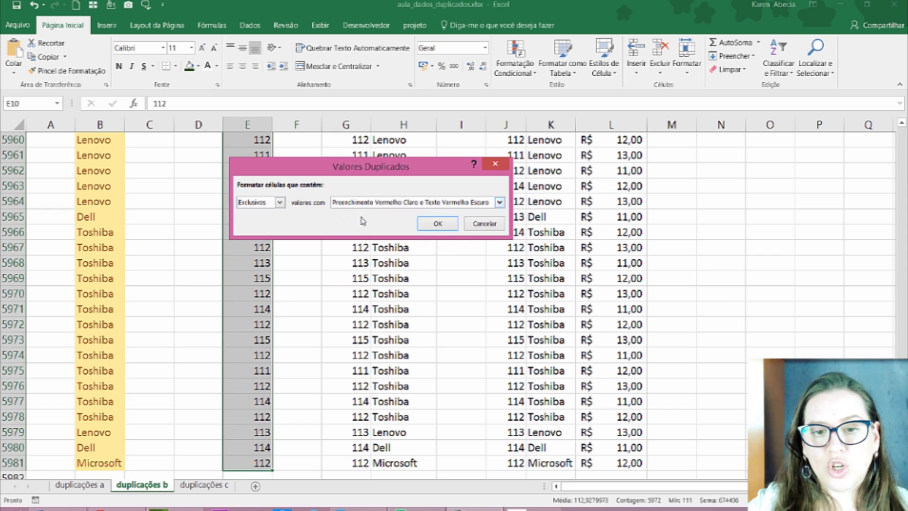
pyautogui.click(434, 224)
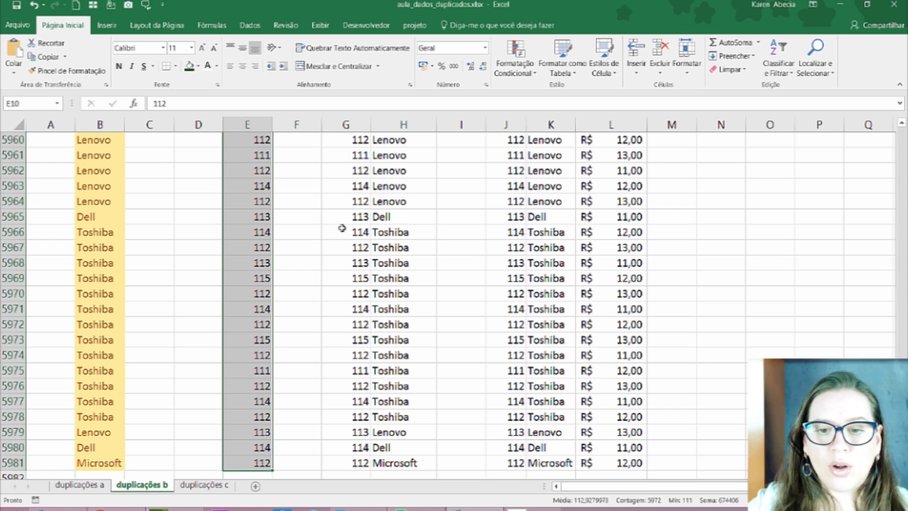
# Replace the CNPJ value in cell E11 with 222 to test the unique-value highlighting rule.
pyautogui.click(258, 230)
pyautogui.hotkey('ctrl', 'Up')
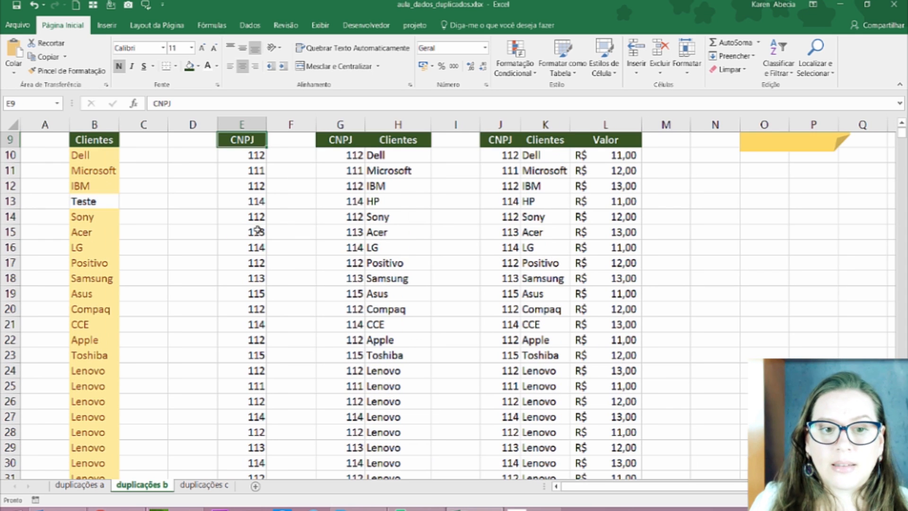
pyautogui.press('Down')
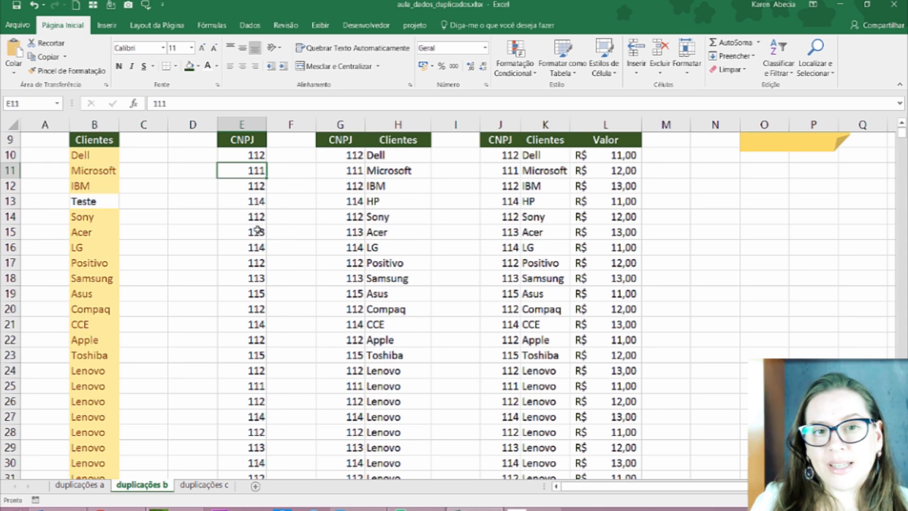
pyautogui.press('Up')
pyautogui.press('Down')
pyautogui.write('222')
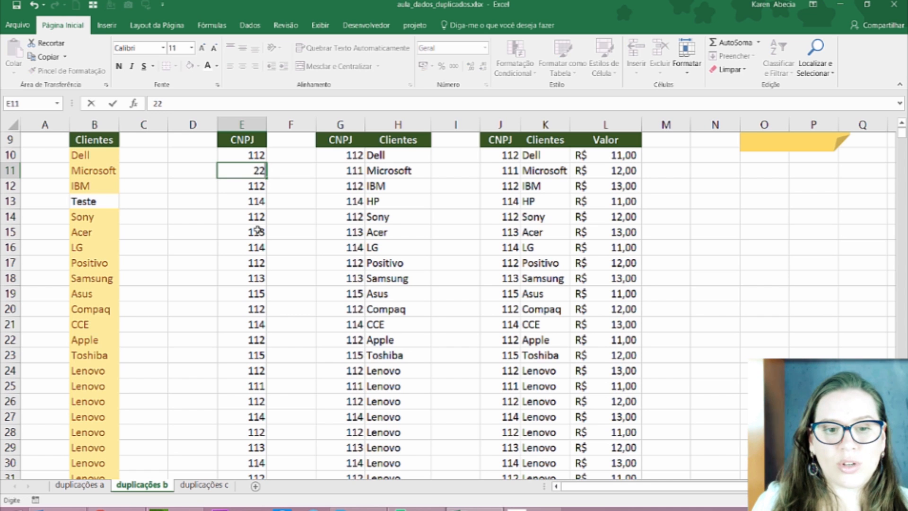
pyautogui.press('Return')
# Replace the CNPJ value in cell E17 with 333 and check the formatting of E11 and E17.
pyautogui.press('Down')
pyautogui.press('Down')
pyautogui.press('Down')
pyautogui.press('Down')
pyautogui.press('Down')
pyautogui.write('4')
pyautogui.press('BackSpace')
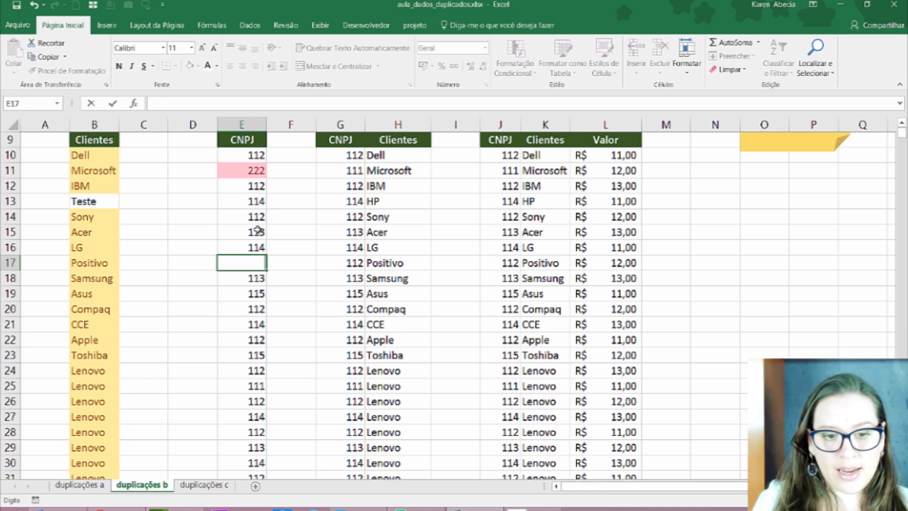
pyautogui.write('333')
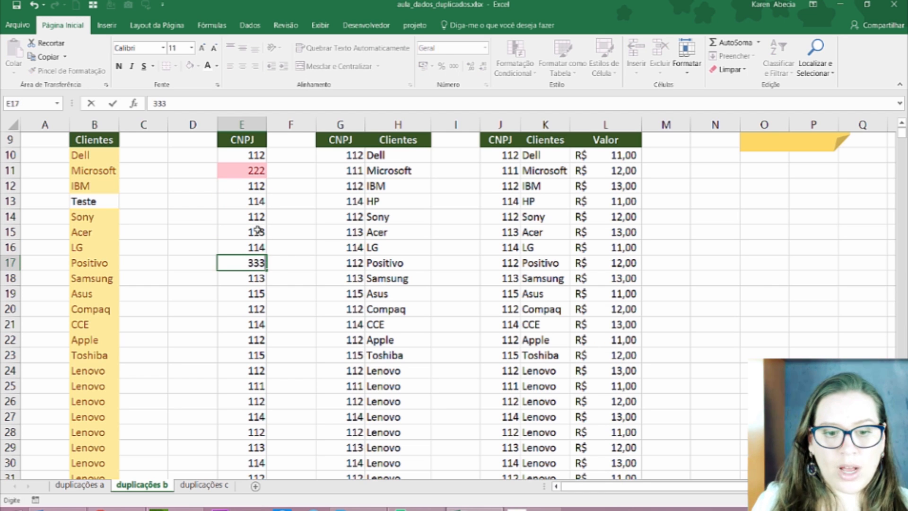
pyautogui.press('Return')
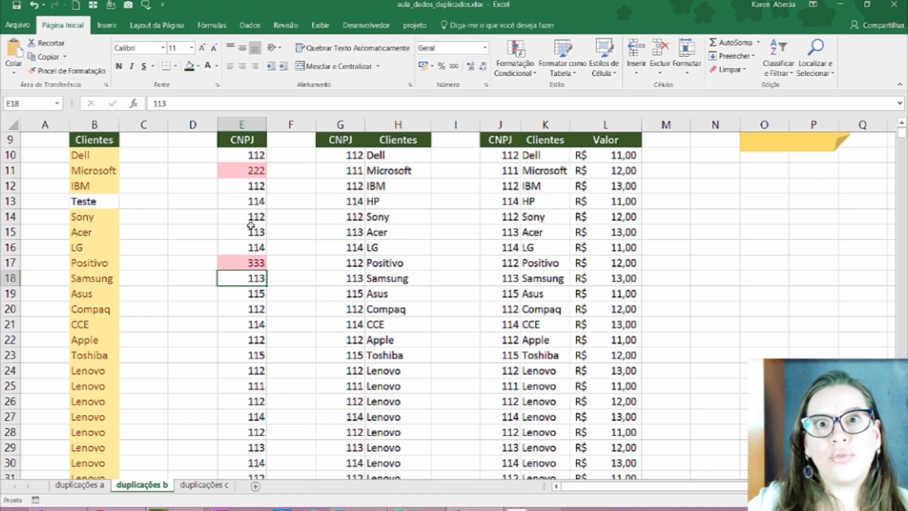
pyautogui.click(232, 171)
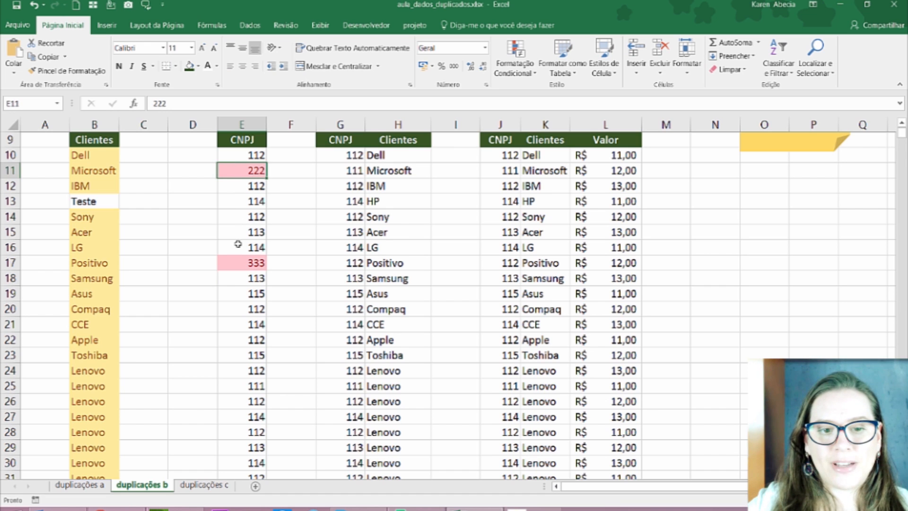
pyautogui.click(246, 267)
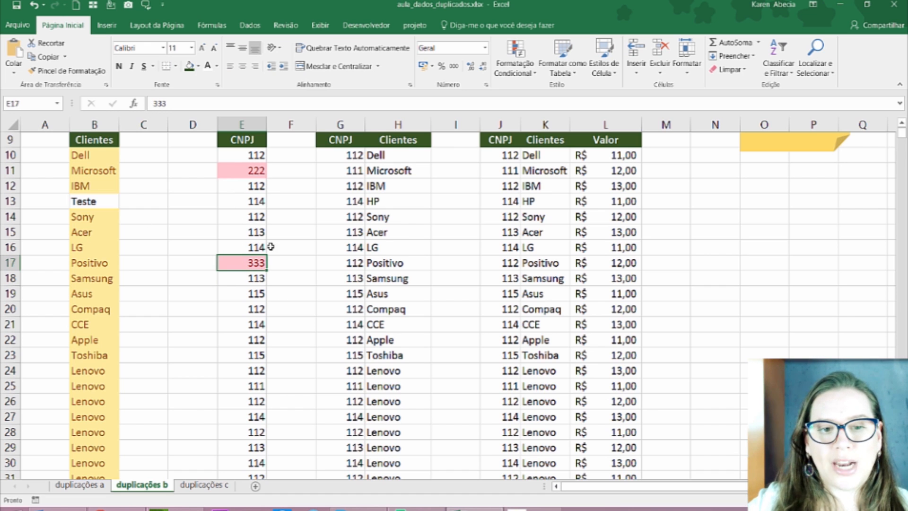
# Highlight duplicate CNPJ values in column G, from G10 down, with Preenchimento Vermelho Claro e Texto Vermelho Escuro conditional formatting.
pyautogui.scroll(2, 278, 257)
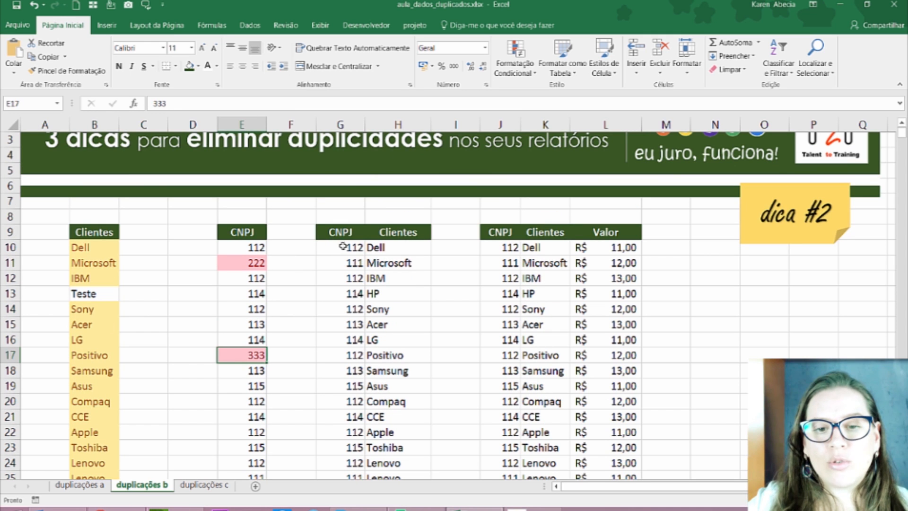
pyautogui.click(347, 232)
pyautogui.click(393, 232)
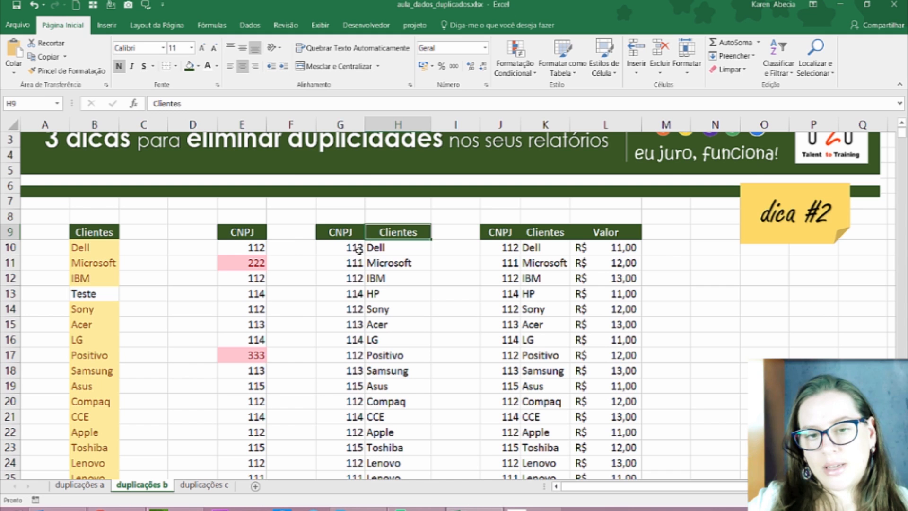
pyautogui.moveTo(343, 235); pyautogui.dragTo(383, 386)
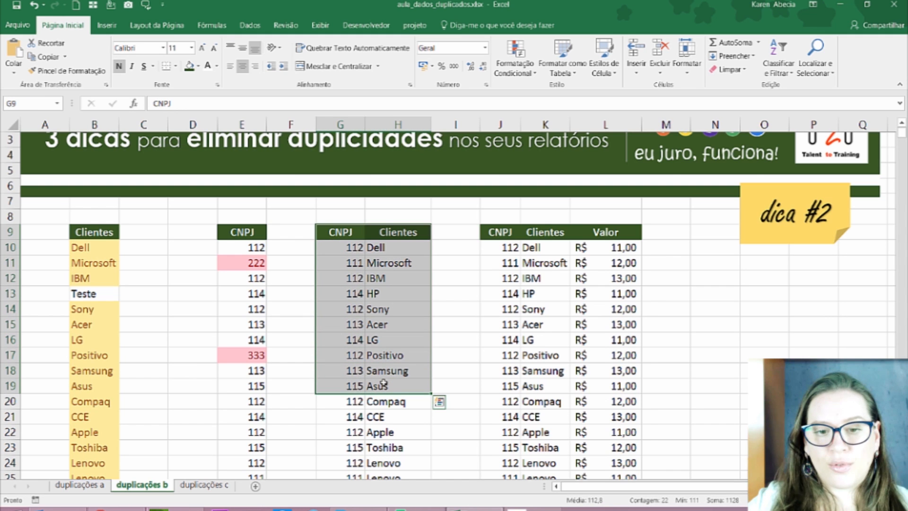
pyautogui.click(347, 247)
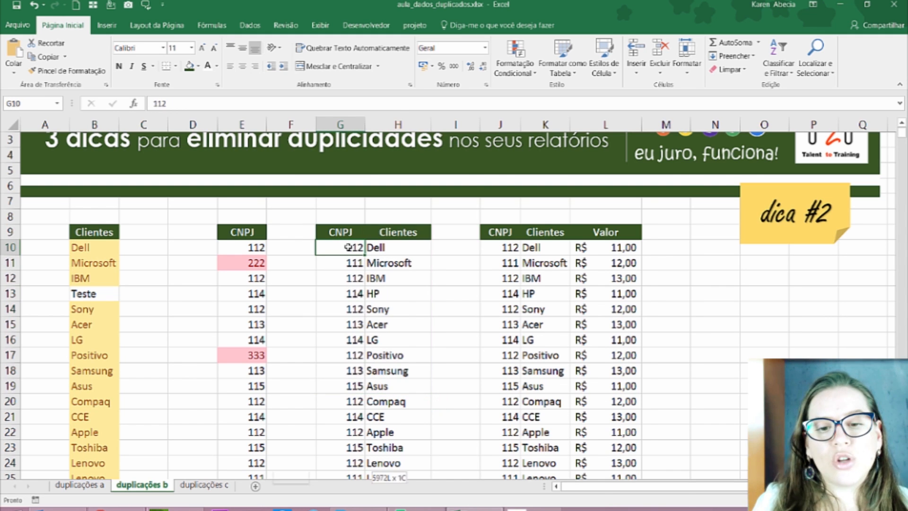
pyautogui.hotkey('ctrl', 'shift', 'Down')
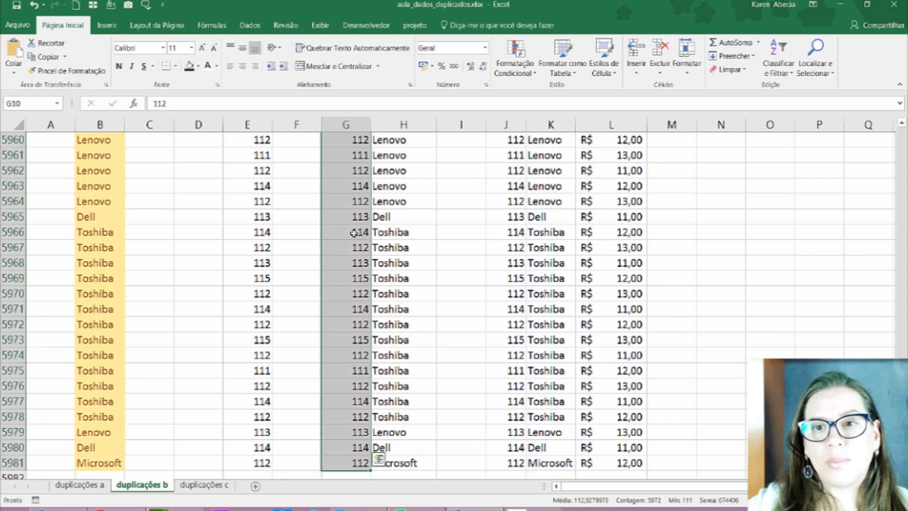
pyautogui.click(515, 67)
pyautogui.moveTo(529, 93)
pyautogui.click(707, 252)
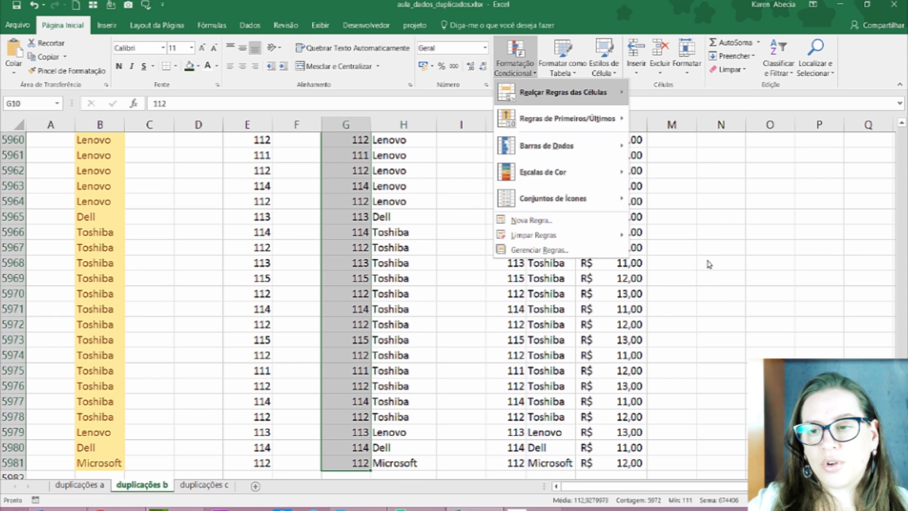
pyautogui.click(438, 223)
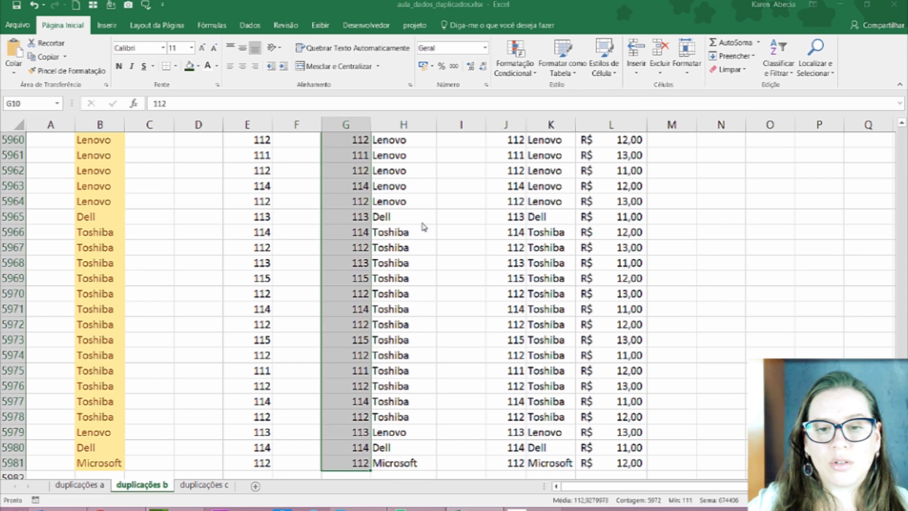
pyautogui.click(362, 260)
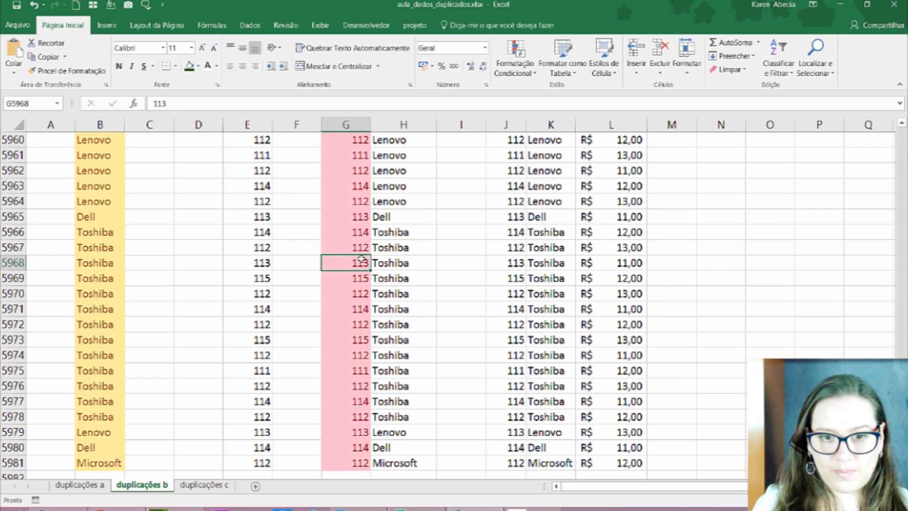
pyautogui.hotkey('ctrl', 'Up')
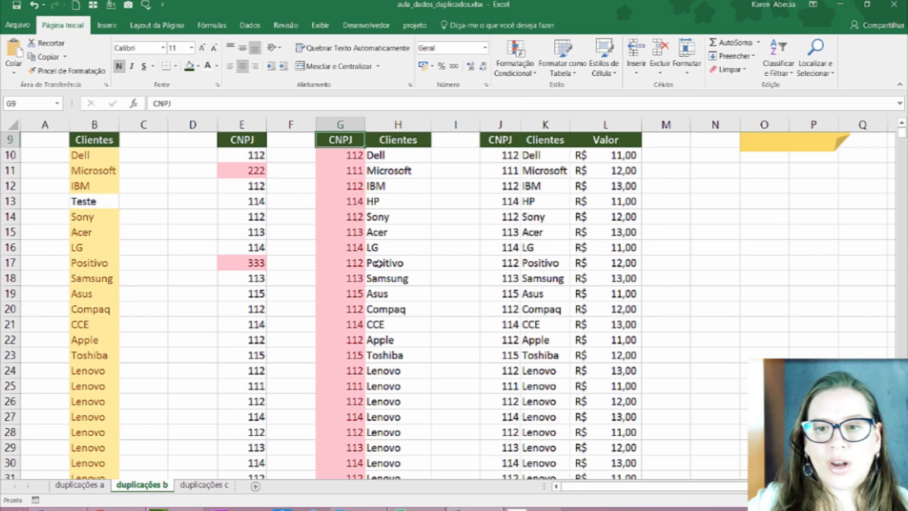
# Highlight duplicate CNPJ and Clientes values in columns J and K, from row 10 down, with Preenchimento Vermelho Claro e Texto Vermelho Escuro.
pyautogui.scroll(2, 433, 275)
pyautogui.click(520, 225)
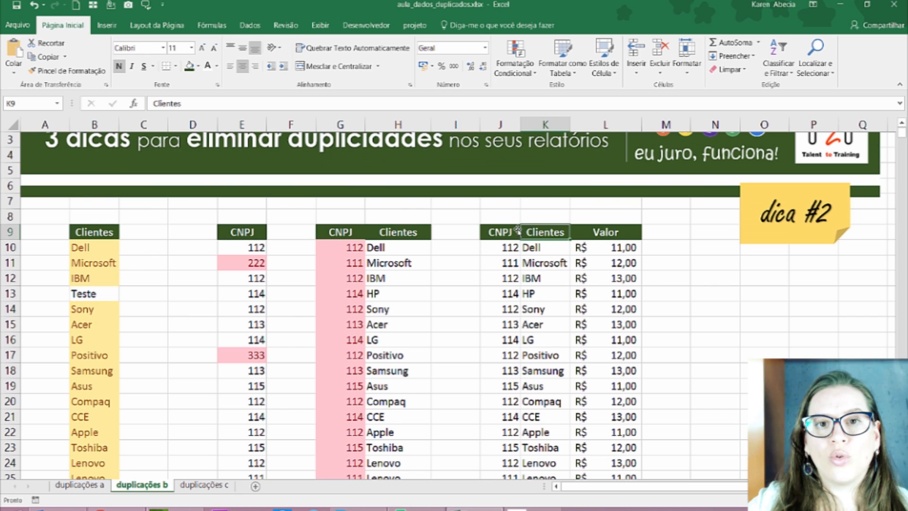
pyautogui.click(494, 247)
pyautogui.hotkey('shift', 'Right')
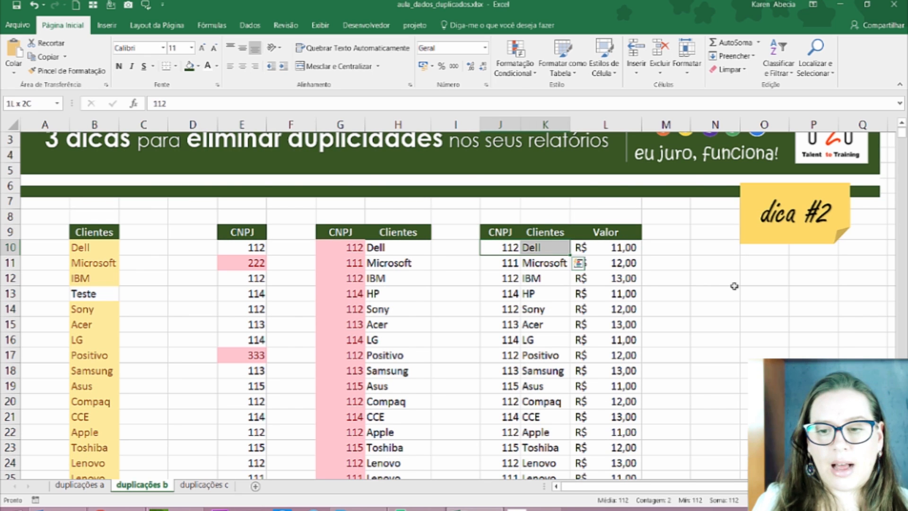
pyautogui.hotkey('ctrl', 'shift', 'Down')
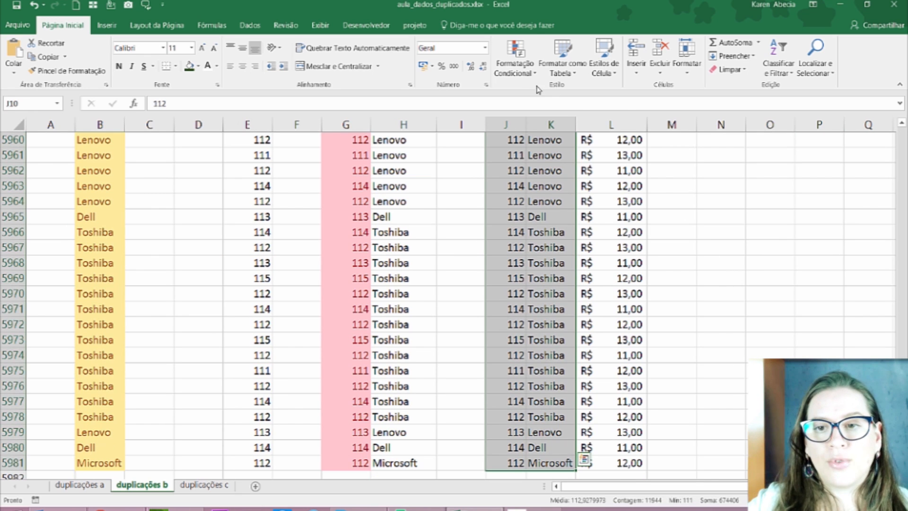
pyautogui.click(515, 62)
pyautogui.moveTo(525, 97)
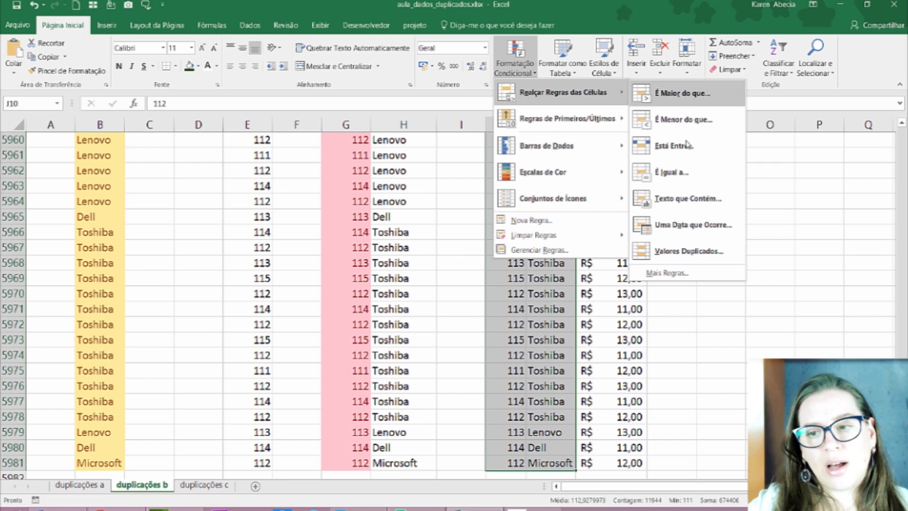
pyautogui.click(689, 251)
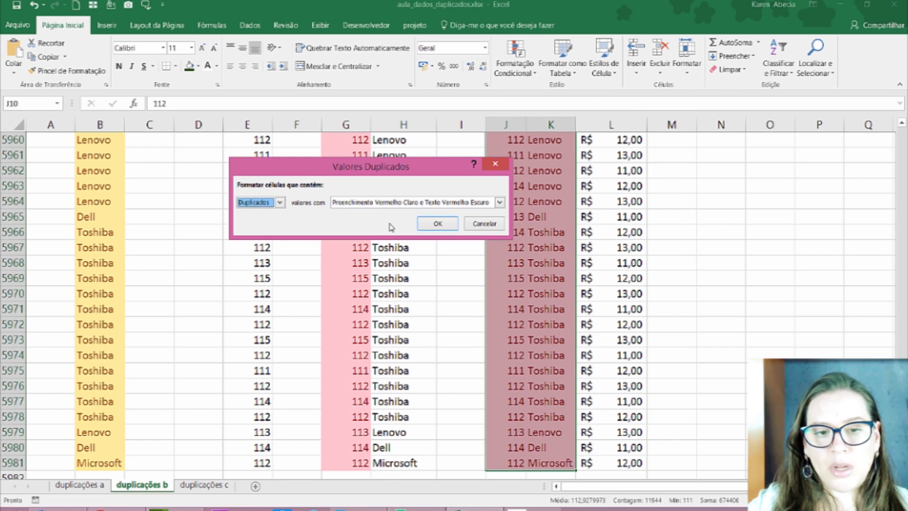
pyautogui.click(428, 223)
# Replace the CNPJ value in cell J11 with 222 to test the two-column duplicate highlighting.
pyautogui.click(524, 216)
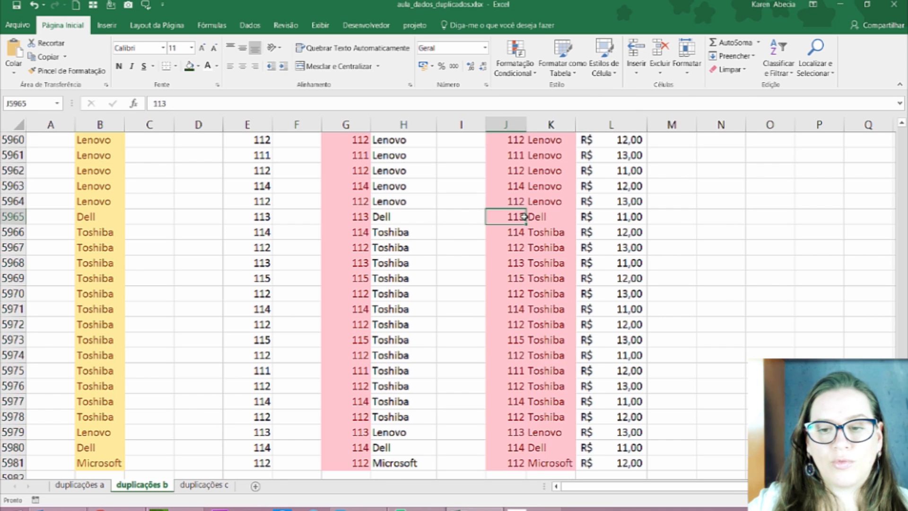
pyautogui.hotkey('ctrl', 'Up')
pyautogui.press('Down')
pyautogui.press('Down')
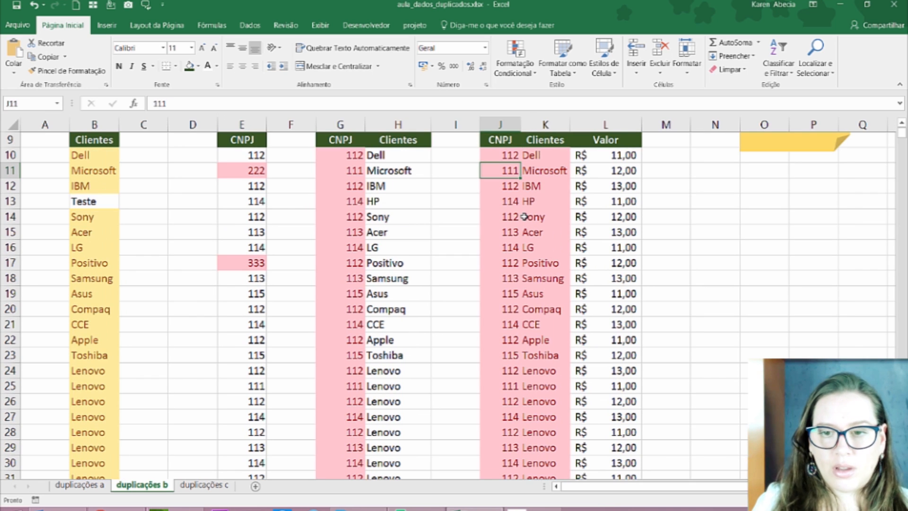
pyautogui.write('222')
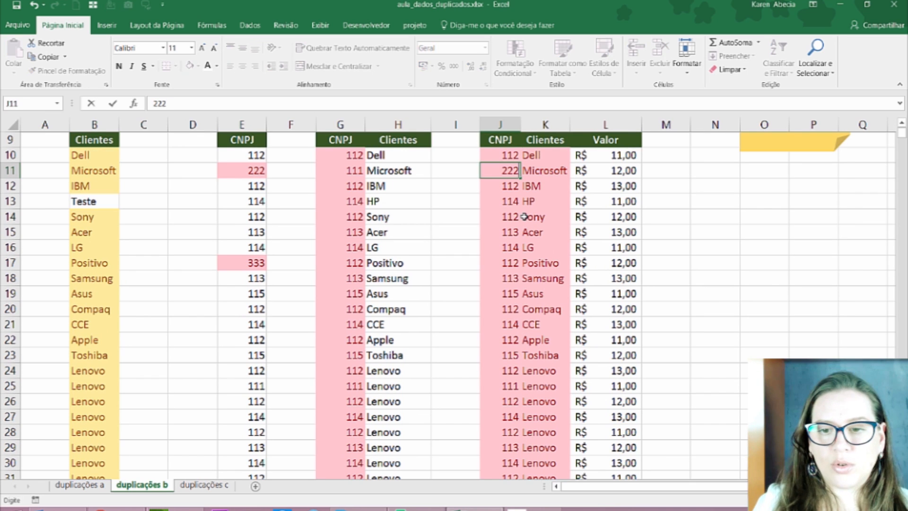
pyautogui.press('Return')
# Replace the Clientes entry in cell K11 with x and check the formatting of J11 and K11.
pyautogui.press('Right')
pyautogui.press('Up')
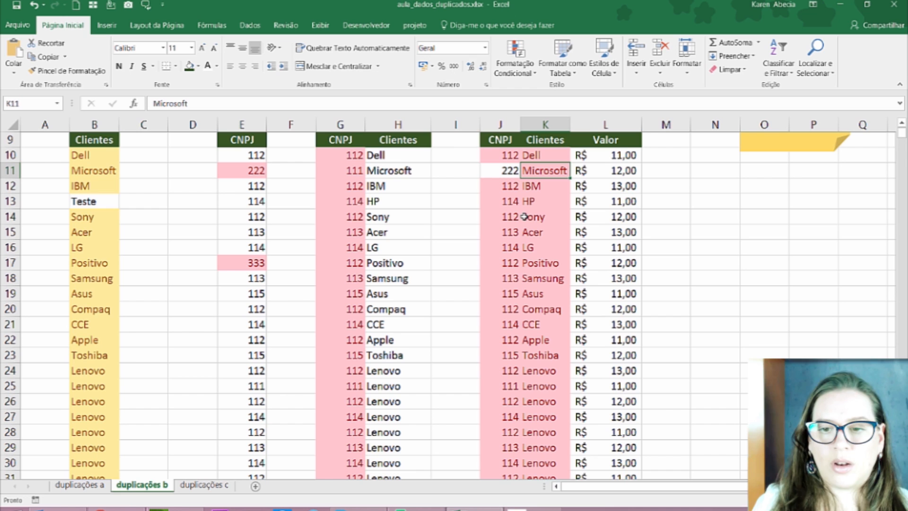
pyautogui.write('x')
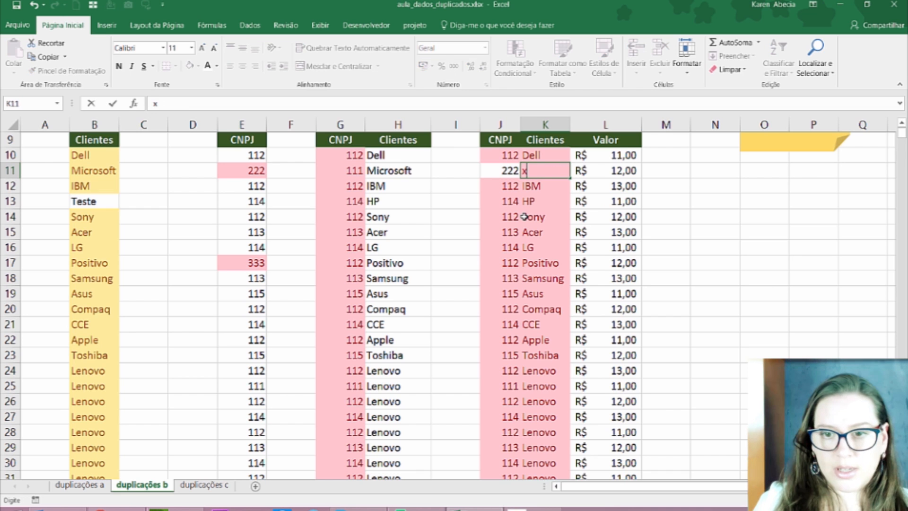
pyautogui.press('Return')
pyautogui.press('Return')
pyautogui.press('Up')
pyautogui.press('Up')
pyautogui.press('Up')
pyautogui.scroll(1, 524, 216)
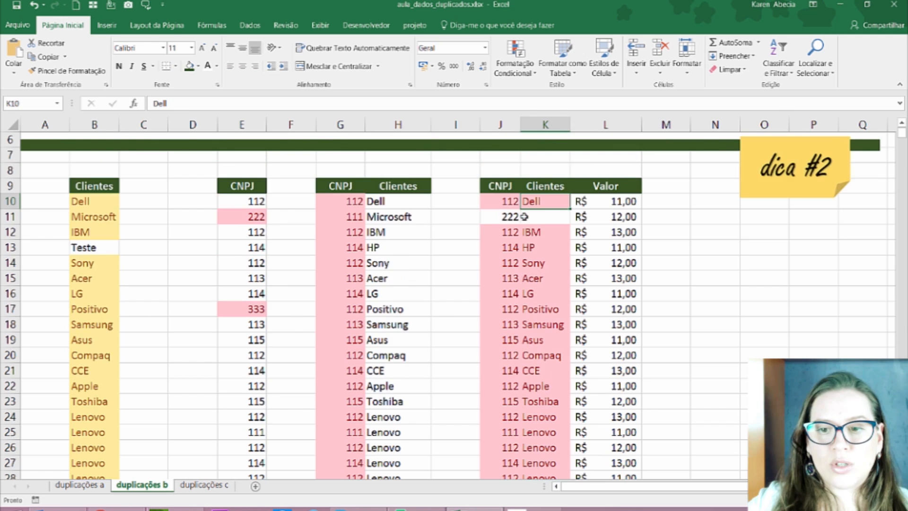
pyautogui.scroll(1, 524, 217)
pyautogui.moveTo(507, 230); pyautogui.dragTo(543, 313)
pyautogui.click(547, 327)
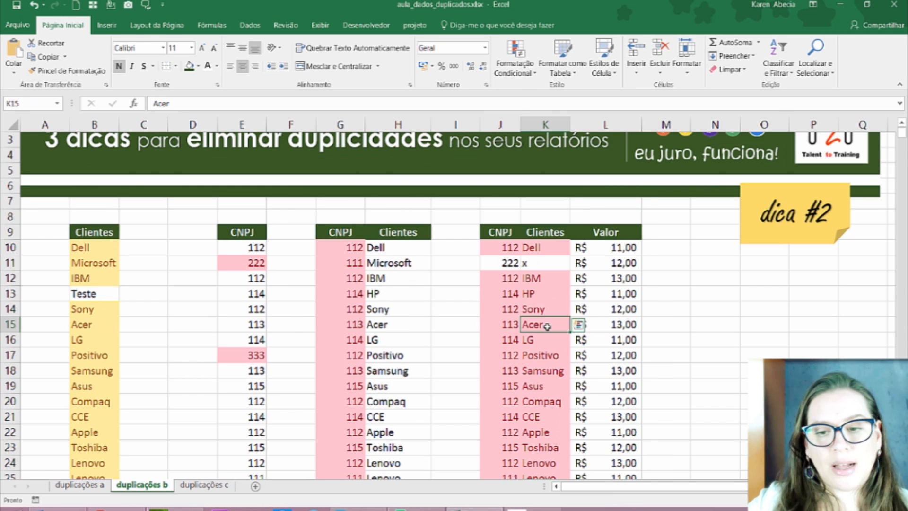
pyautogui.moveTo(502, 232); pyautogui.dragTo(503, 290)
pyautogui.moveTo(529, 233); pyautogui.dragTo(529, 287)
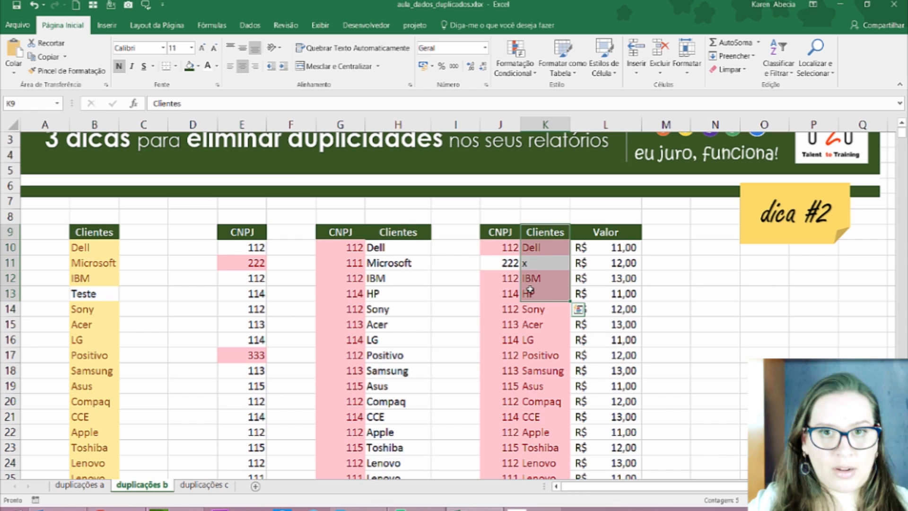
pyautogui.moveTo(511, 231); pyautogui.dragTo(530, 278)
pyautogui.click(530, 278)
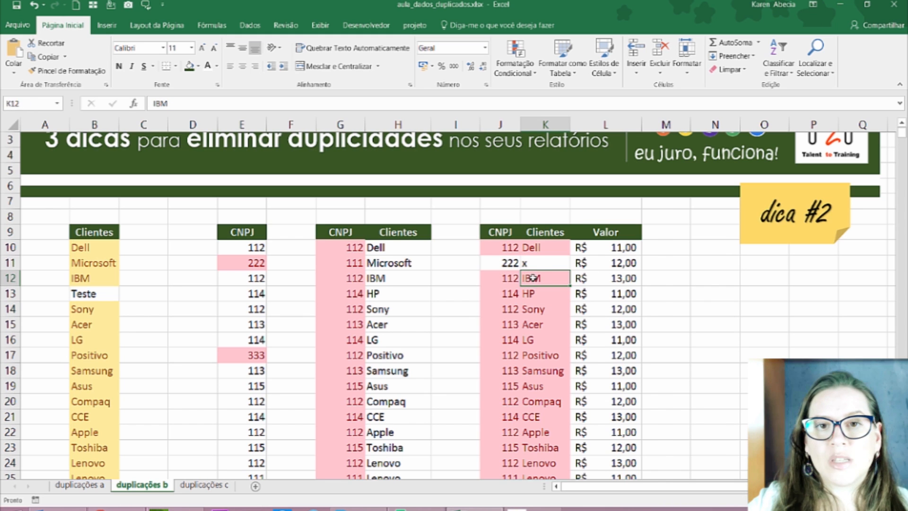
# Add a Chave column header in cell M9, next to Valor.
pyautogui.click(651, 231)
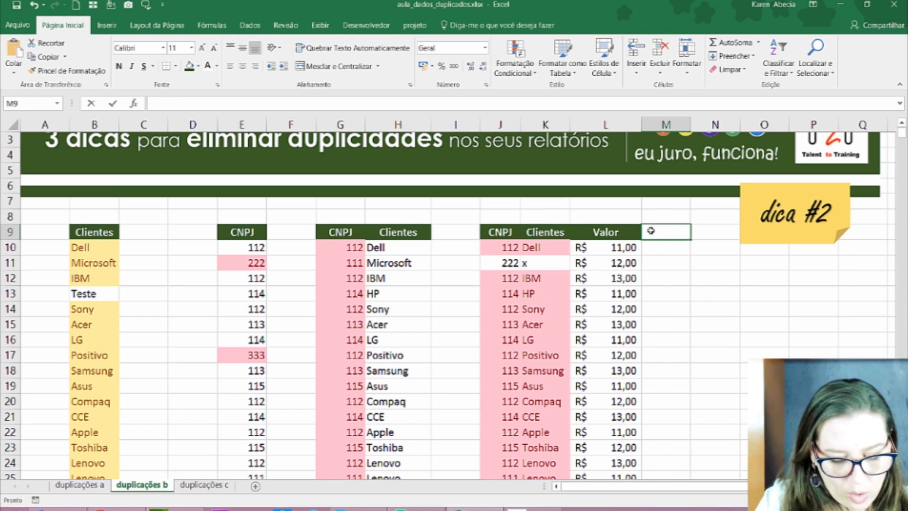
pyautogui.write('Chave')
pyautogui.press('Return')
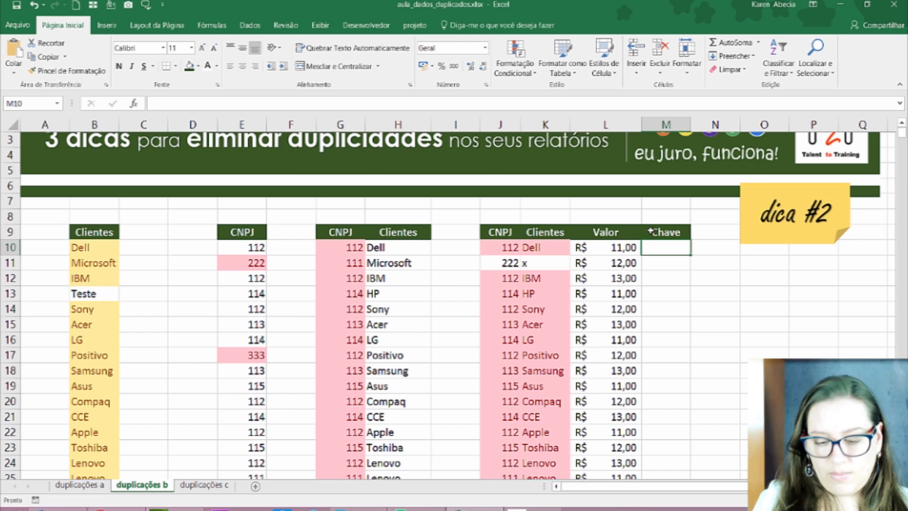
# Enter the formula =J10&K10 in cell M10 to join the CNPJ and client name into one key.
pyautogui.write('=')
pyautogui.press('Left')
pyautogui.press('Left')
pyautogui.press('Left')
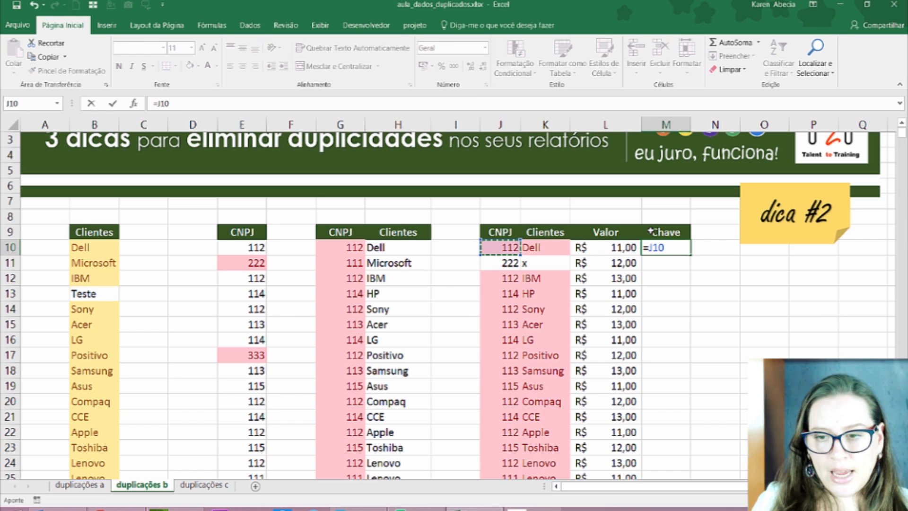
pyautogui.write('&')
pyautogui.press('Left')
pyautogui.press('Left')
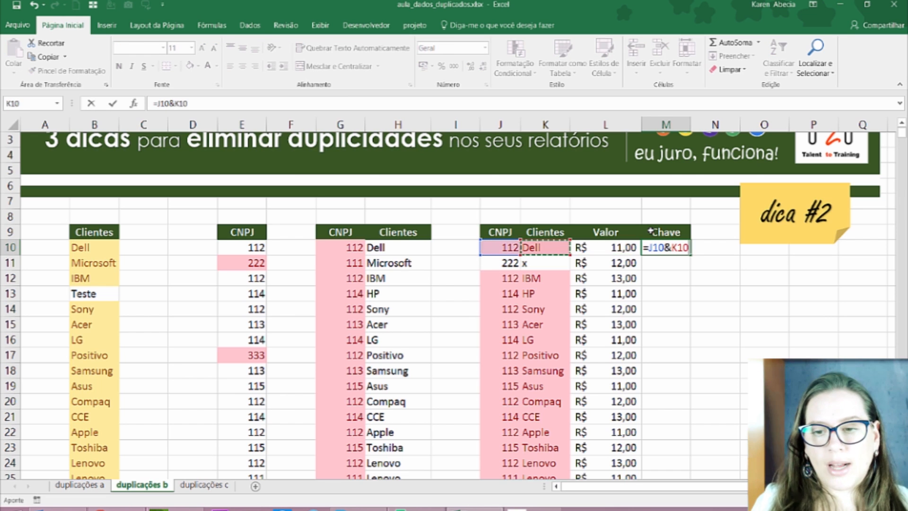
pyautogui.press('Return')
# Fill the M10 key formula down the whole Chave column and autofit the width of column M.
pyautogui.click(675, 247)
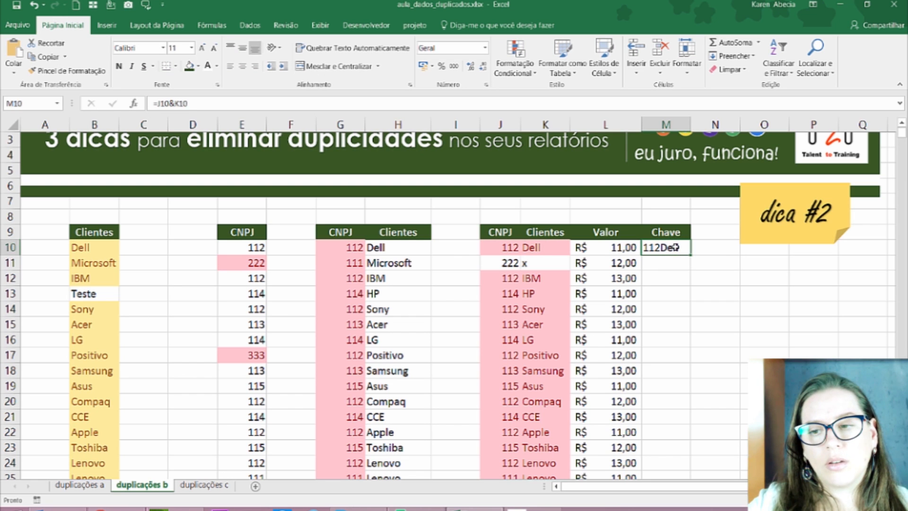
pyautogui.doubleClick(691, 255)
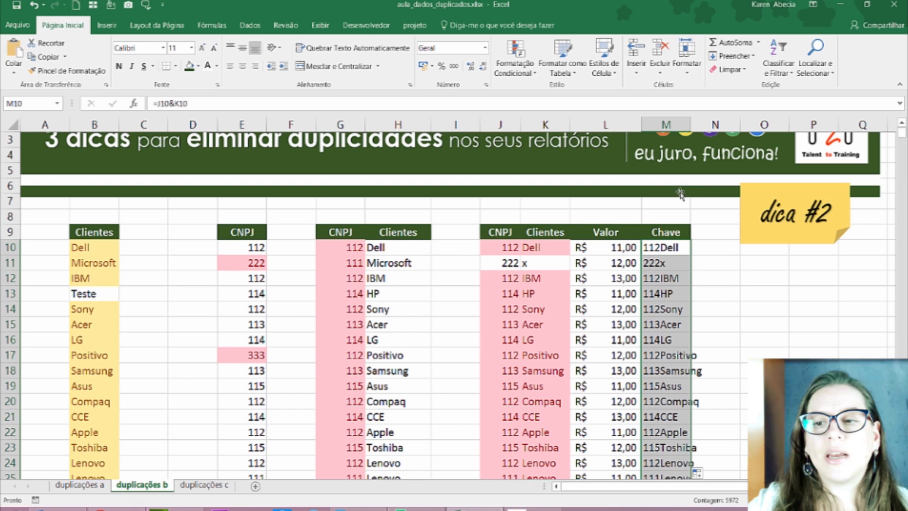
pyautogui.doubleClick(689, 119)
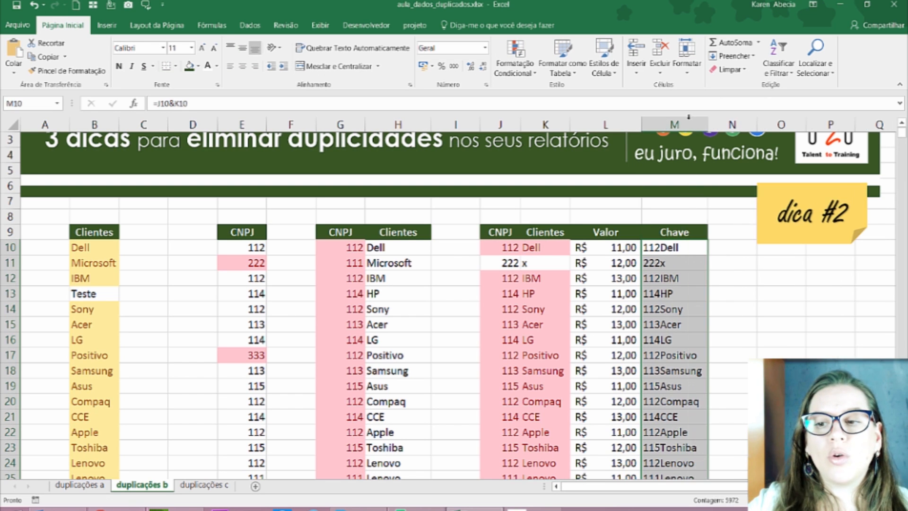
pyautogui.click(682, 279)
pyautogui.moveTo(681, 247); pyautogui.dragTo(680, 370)
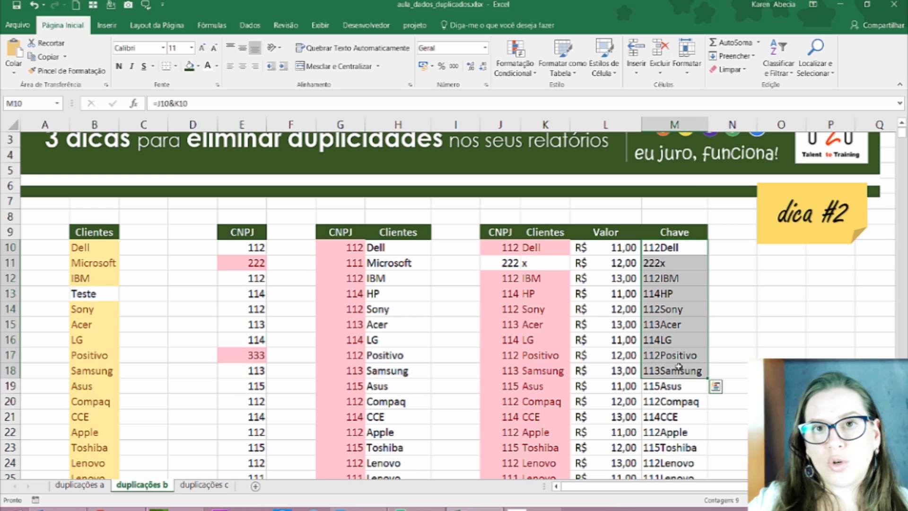
# Highlight duplicate Chave values in column M, from M10 down, with Preenchimento Amarelo e Texto Amarelo Escuro conditional formatting.
pyautogui.click(684, 251)
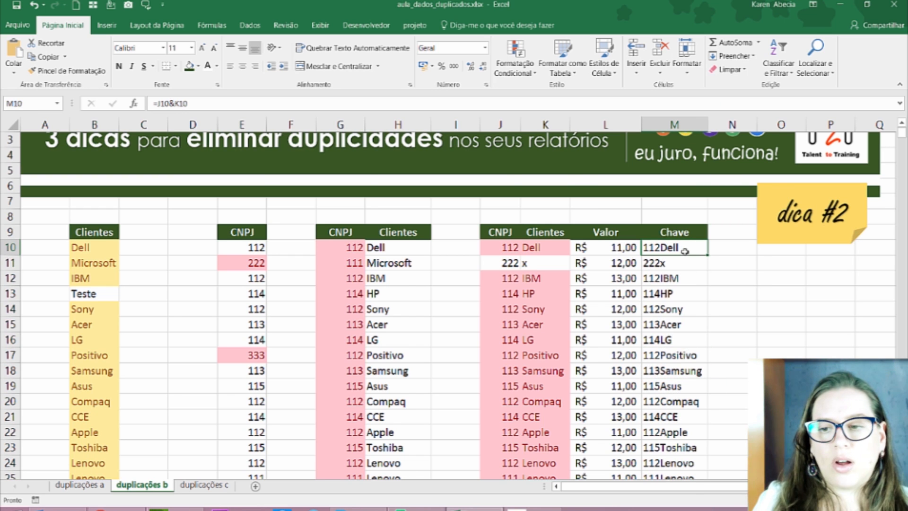
pyautogui.hotkey('ctrl', 'shift', 'Down')
pyautogui.click(521, 71)
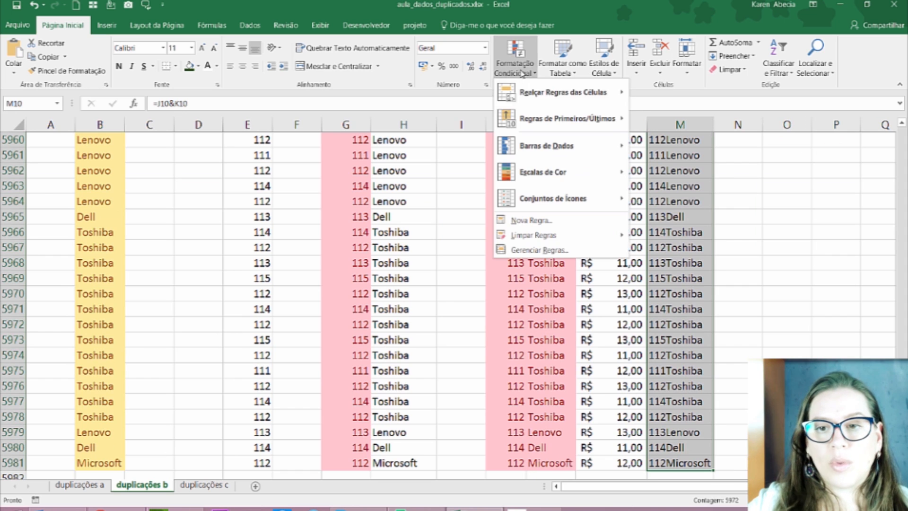
pyautogui.moveTo(524, 94)
pyautogui.click(683, 248)
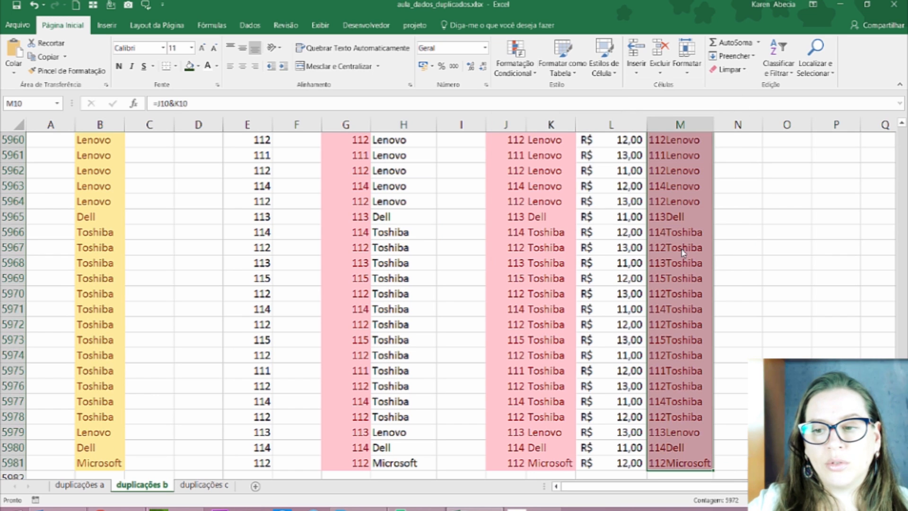
pyautogui.click(378, 204)
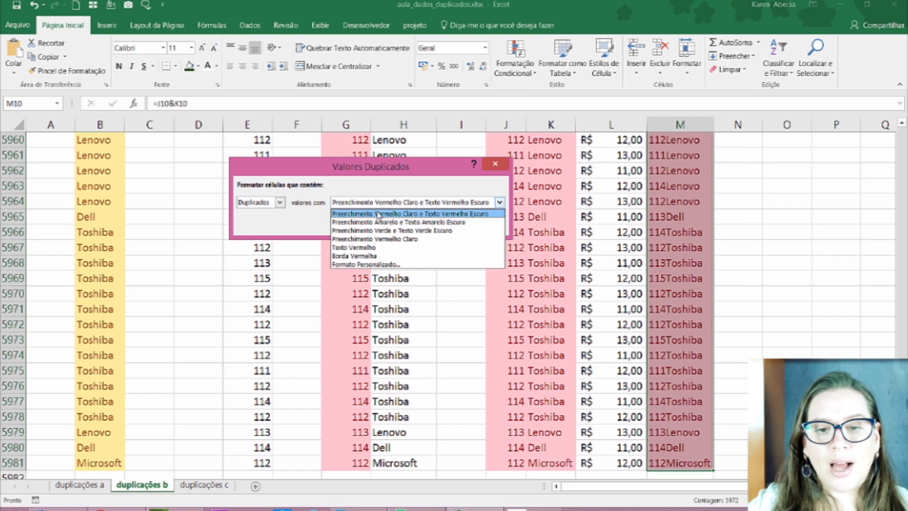
pyautogui.click(379, 222)
pyautogui.click(440, 223)
# Replace the CNPJ value in cell J13 with 777 and check the key in M13.
pyautogui.click(703, 275)
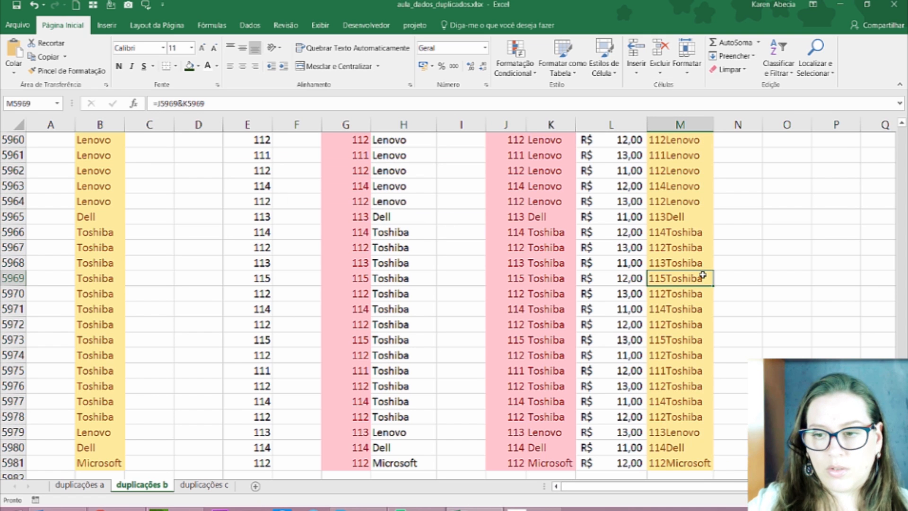
pyautogui.hotkey('ctrl', 'Up')
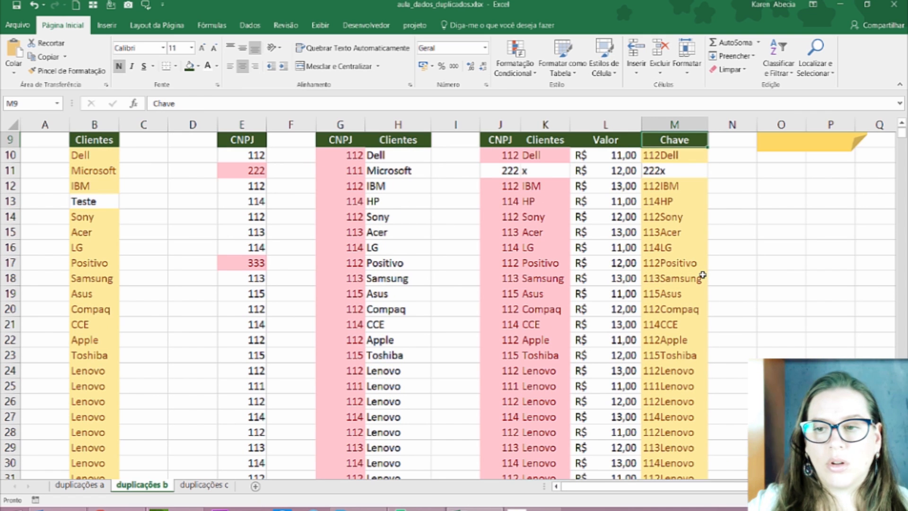
pyautogui.scroll(1, 703, 275)
pyautogui.click(507, 249)
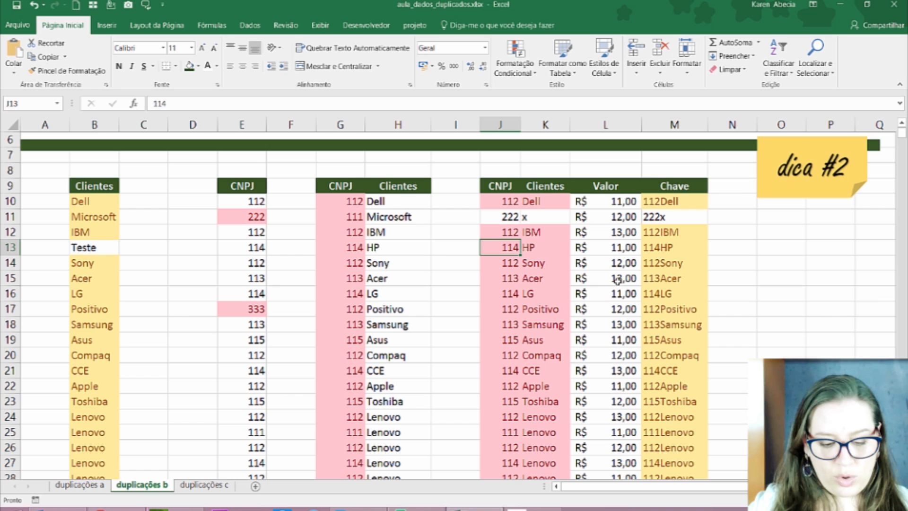
pyautogui.write('777')
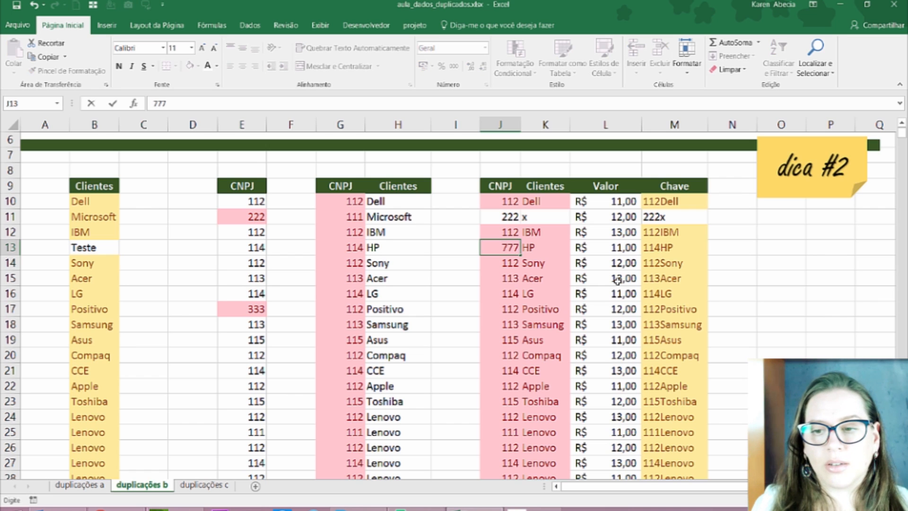
pyautogui.press('Return')
pyautogui.click(666, 250)
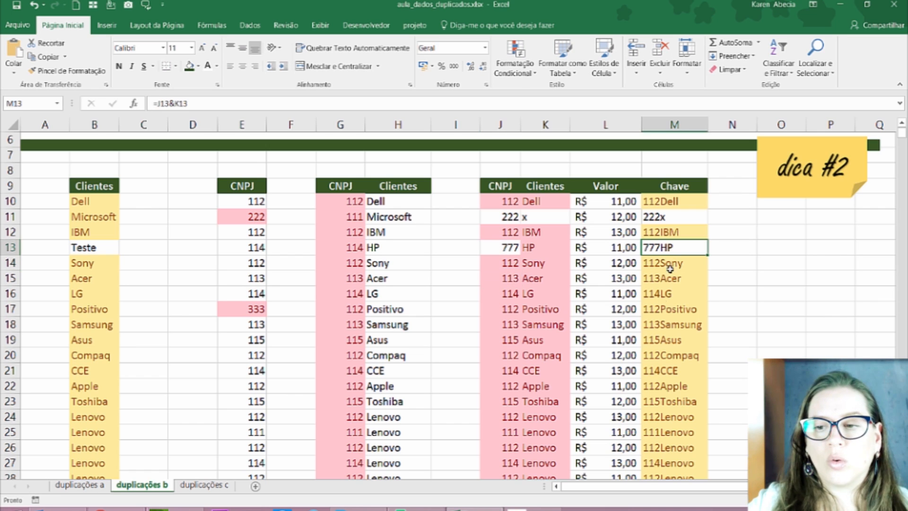
# Replace the Clientes entry in cell K17 with teste to test the Chave duplicate highlighting.
pyautogui.click(555, 308)
pyautogui.write('teste')
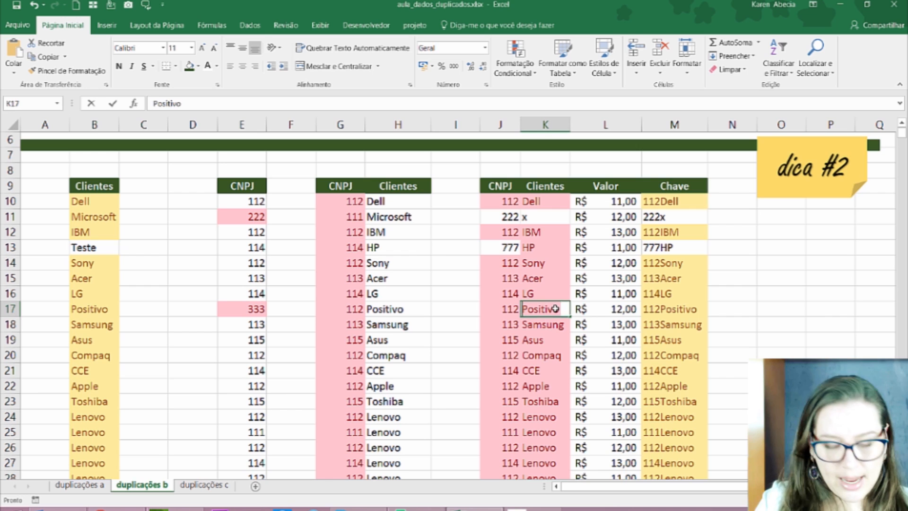
pyautogui.press('Return')
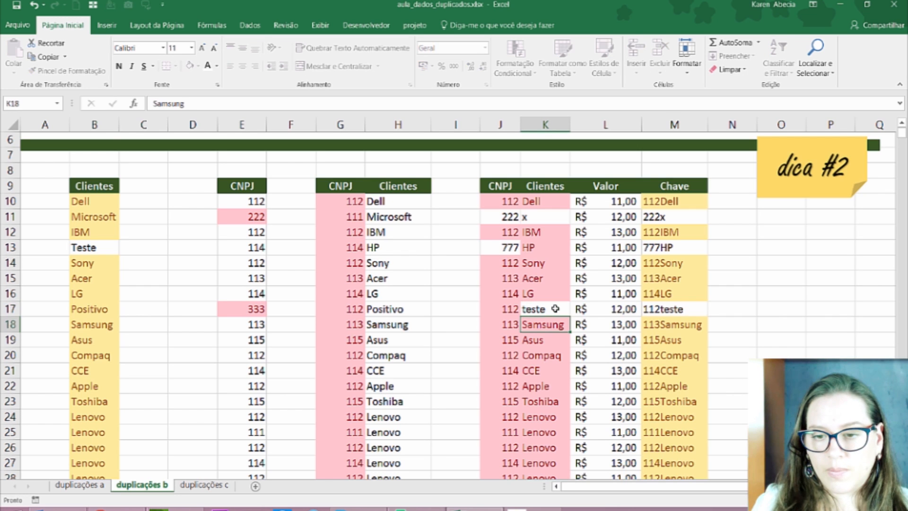
pyautogui.press('Down')
pyautogui.press('Down')
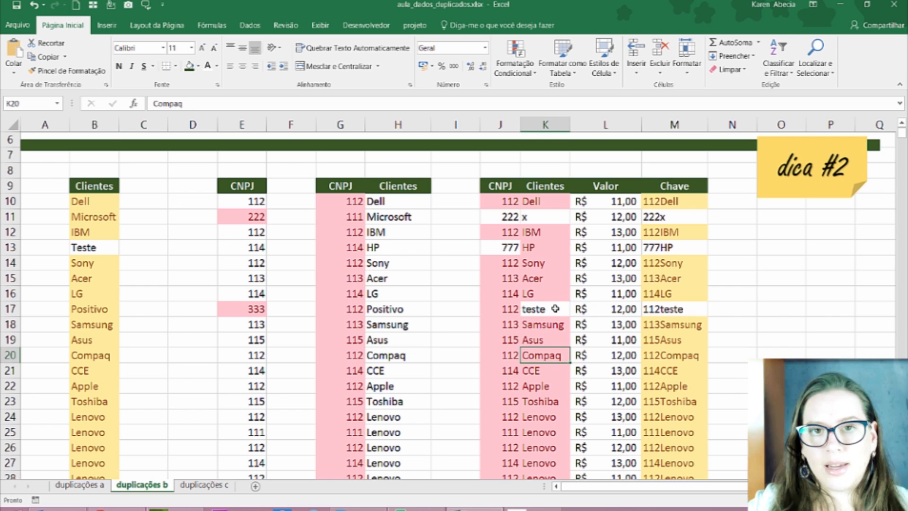
# Switch to the "duplicações c" sheet and look over the Clientes list in column B.
pyautogui.scroll(2, 555, 308)
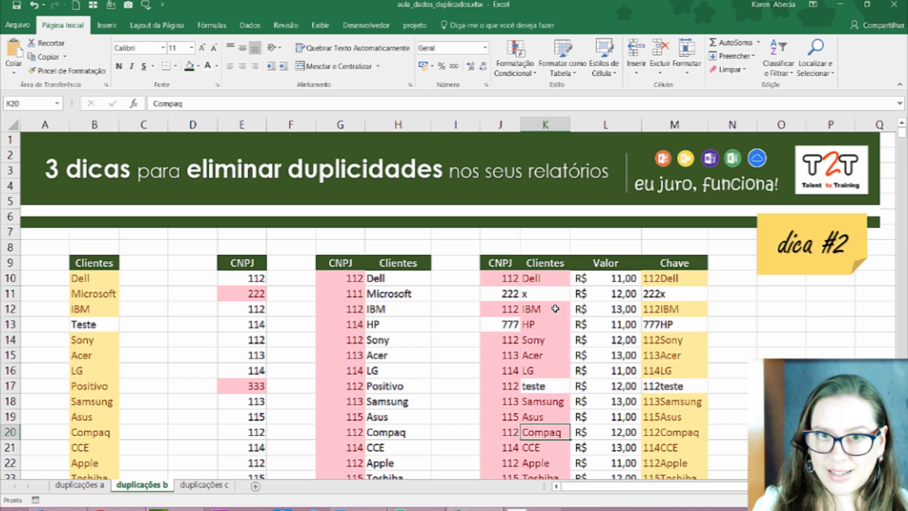
pyautogui.hotkey('ctrl', 'pagedown')
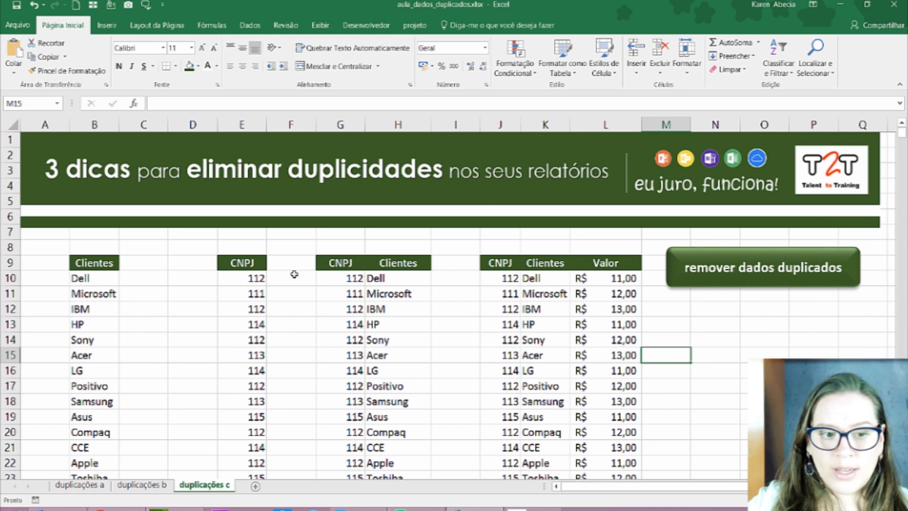
pyautogui.moveTo(115, 259); pyautogui.dragTo(108, 389)
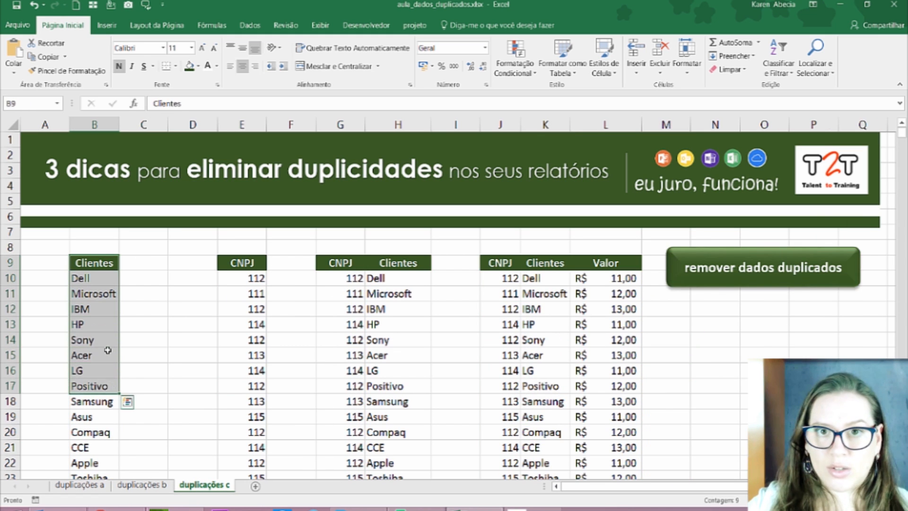
pyautogui.click(105, 355)
pyautogui.click(177, 305)
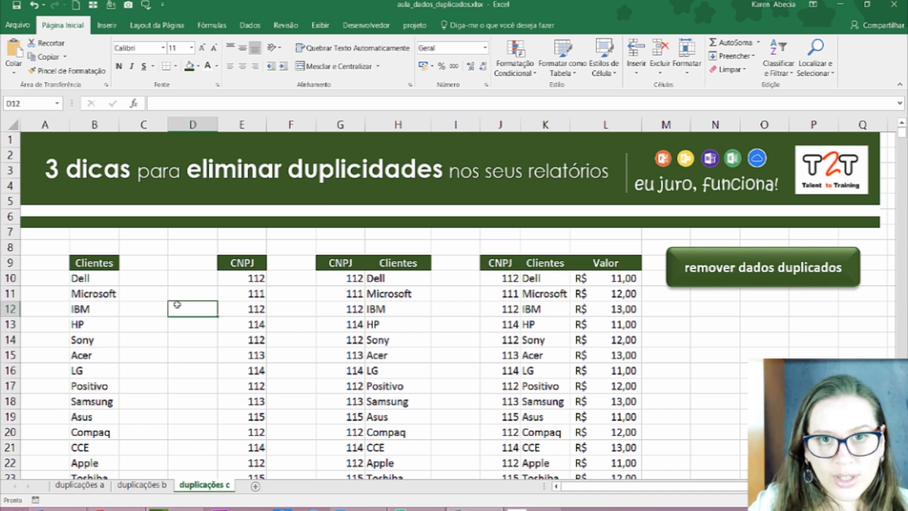
# Remove the duplicate values from the Clientes list in column B, with Clientes as the compared column.
pyautogui.click(100, 280)
pyautogui.click(249, 26)
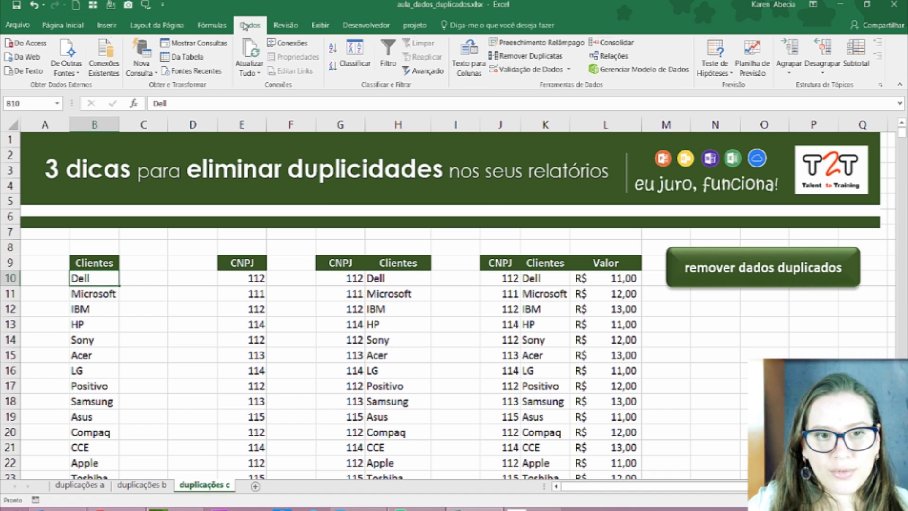
pyautogui.click(526, 56)
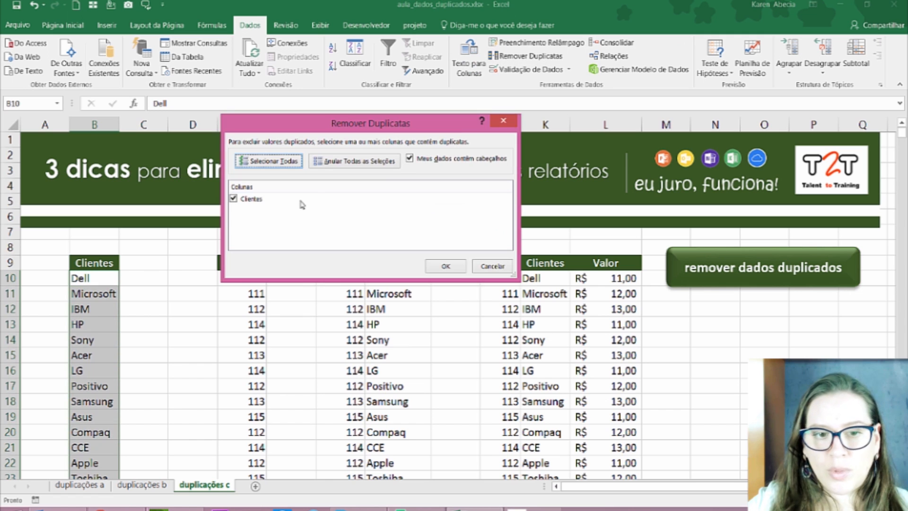
pyautogui.click(443, 274)
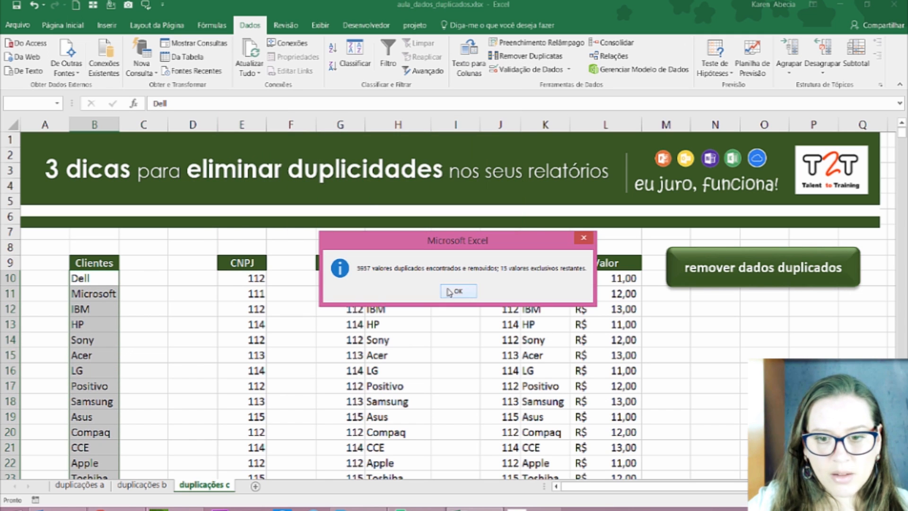
pyautogui.click(441, 290)
pyautogui.click(92, 293)
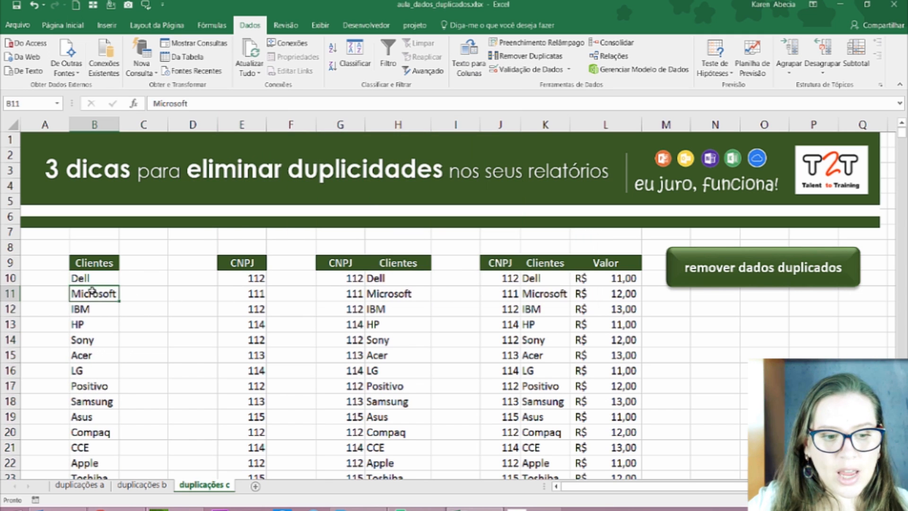
# Add two identical test entries, novo, below the Clientes list in cells B25 and B26.
pyautogui.scroll(-3, 93, 294)
pyautogui.scroll(1, 93, 293)
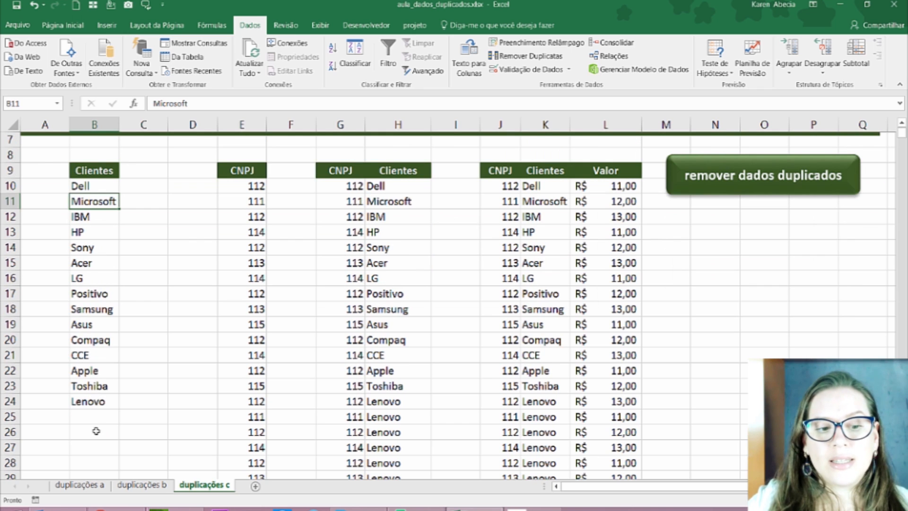
pyautogui.click(96, 431)
pyautogui.click(104, 418)
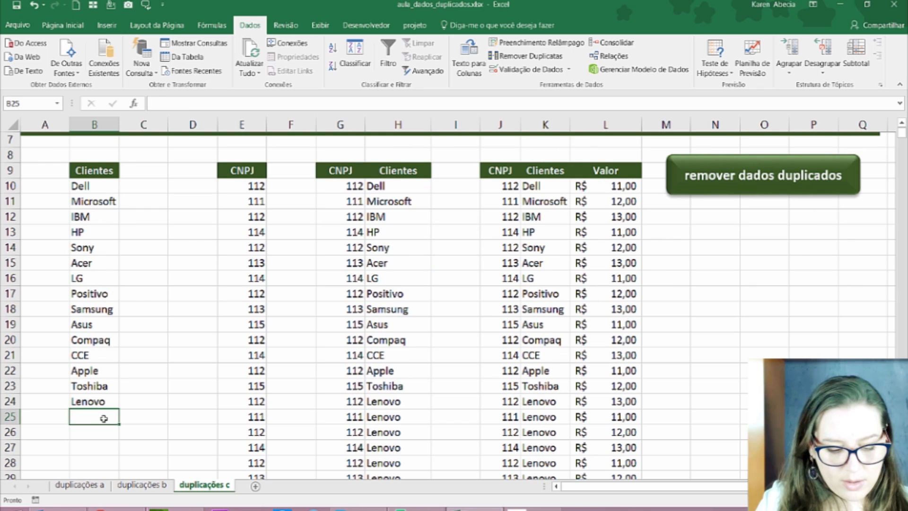
pyautogui.write('novo')
pyautogui.press('Return')
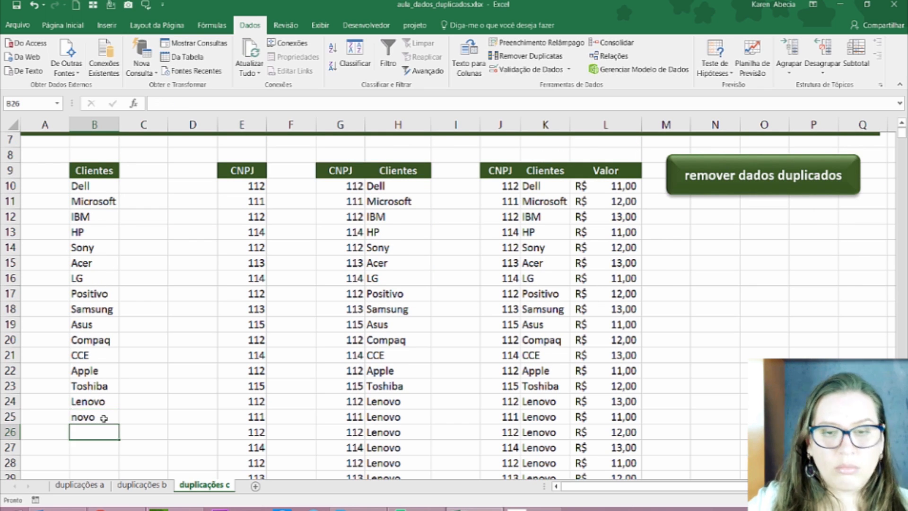
pyautogui.write('novo')
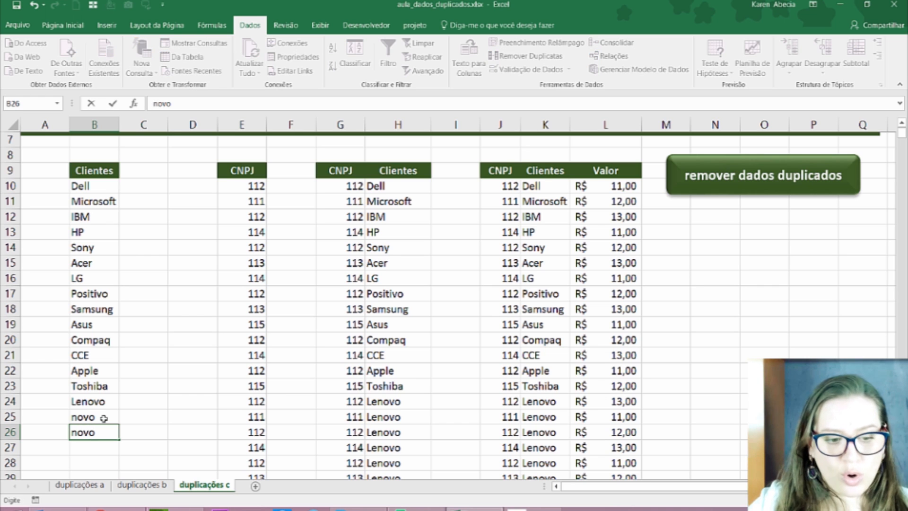
pyautogui.press('Return')
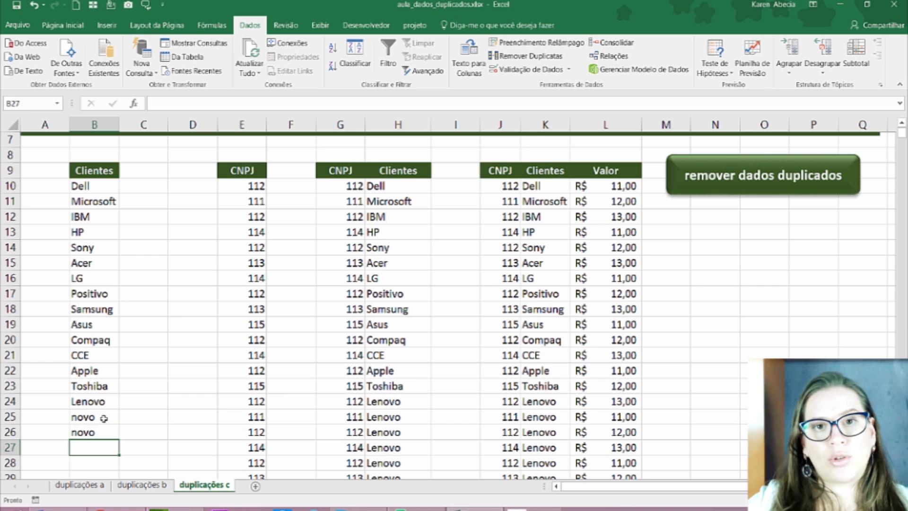
# Run Remover Duplicatas on the Clientes list in column B again to eliminate the repeated novo entry.
pyautogui.click(88, 277)
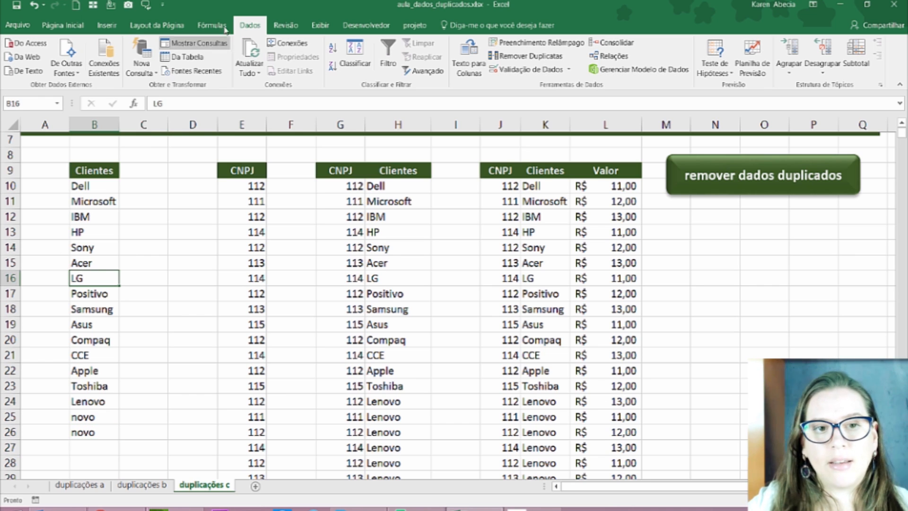
pyautogui.click(529, 55)
pyautogui.click(445, 266)
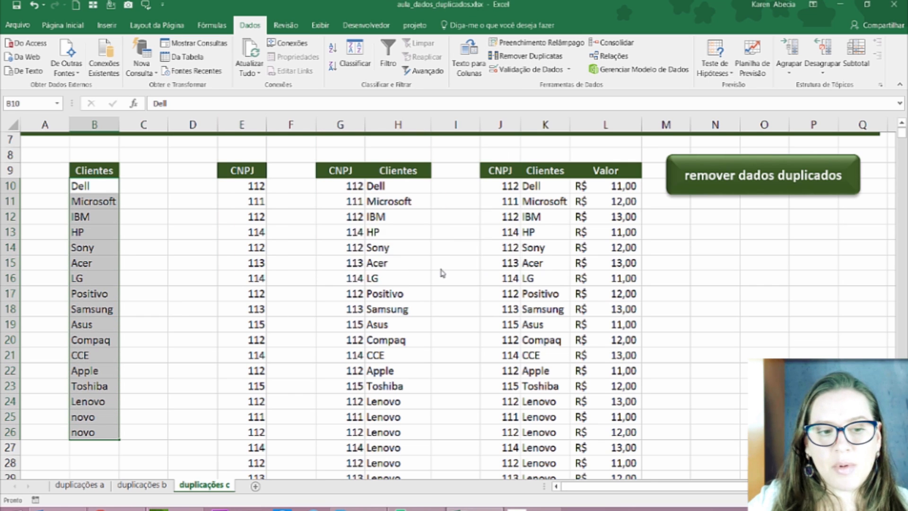
pyautogui.click(448, 291)
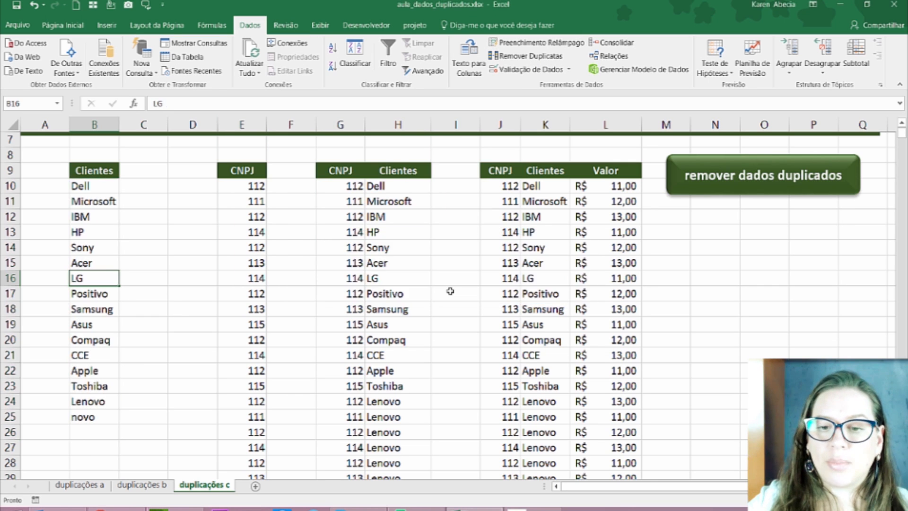
# Start recording a macro named remover_dadoa_duplicados, stored in Esta pasta de trabalho.
pyautogui.scroll(2, 450, 292)
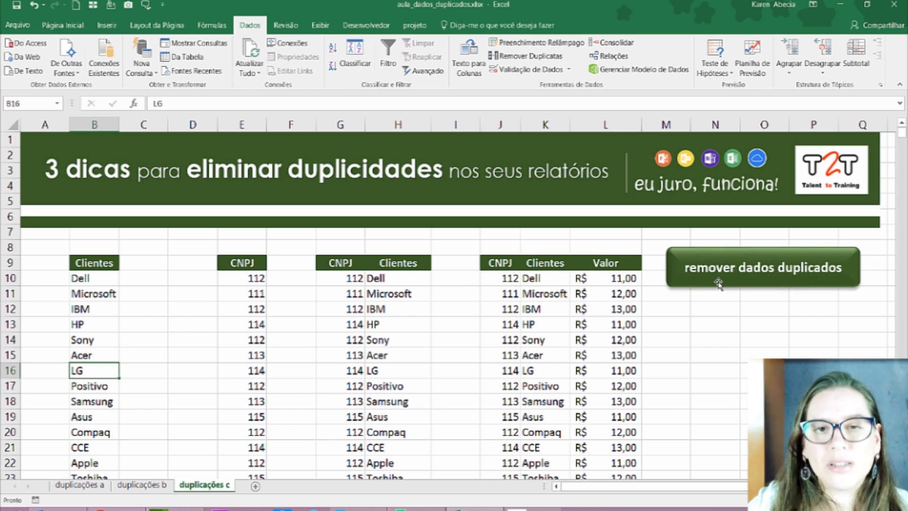
pyautogui.click(720, 312)
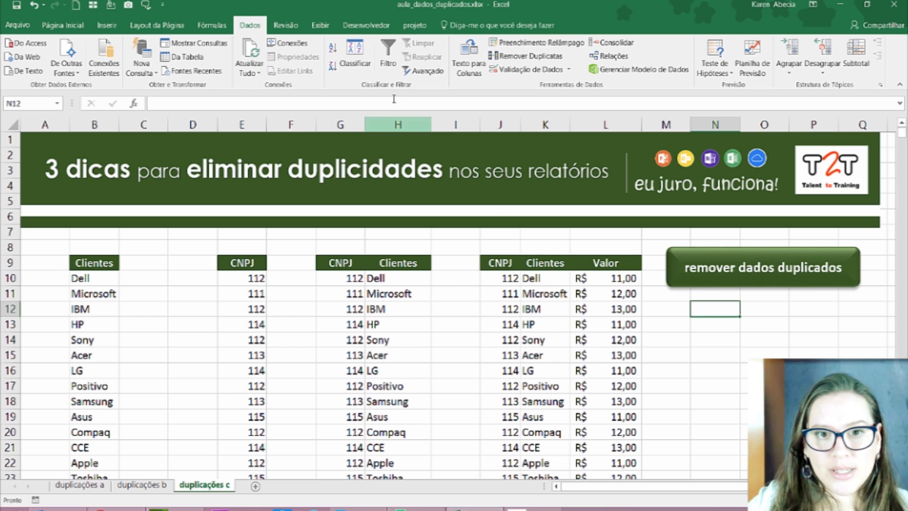
pyautogui.click(374, 27)
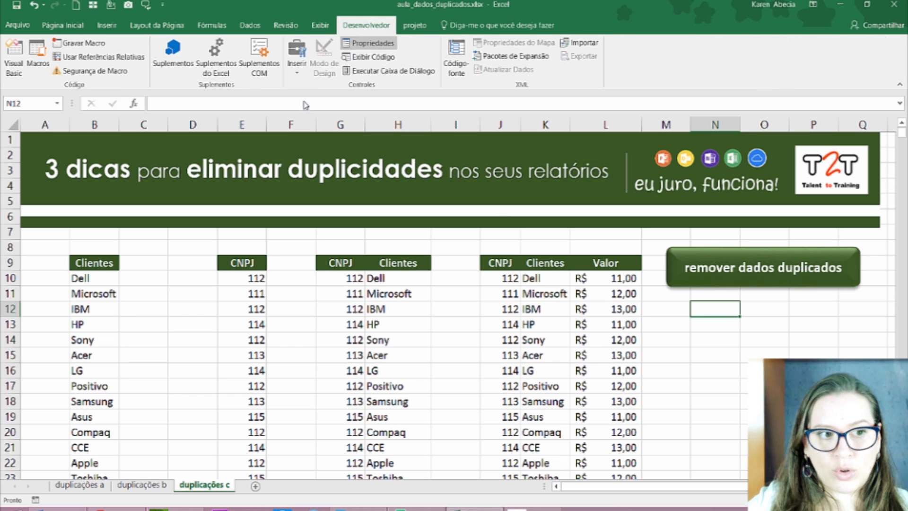
pyautogui.click(78, 43)
pyautogui.moveTo(335, 109); pyautogui.dragTo(425, 110)
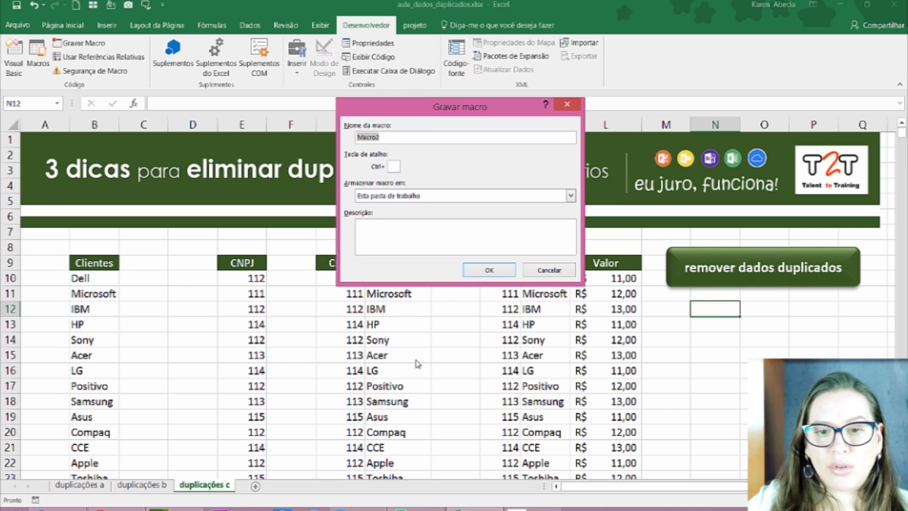
pyautogui.write('remover_dadoa_duplicados')
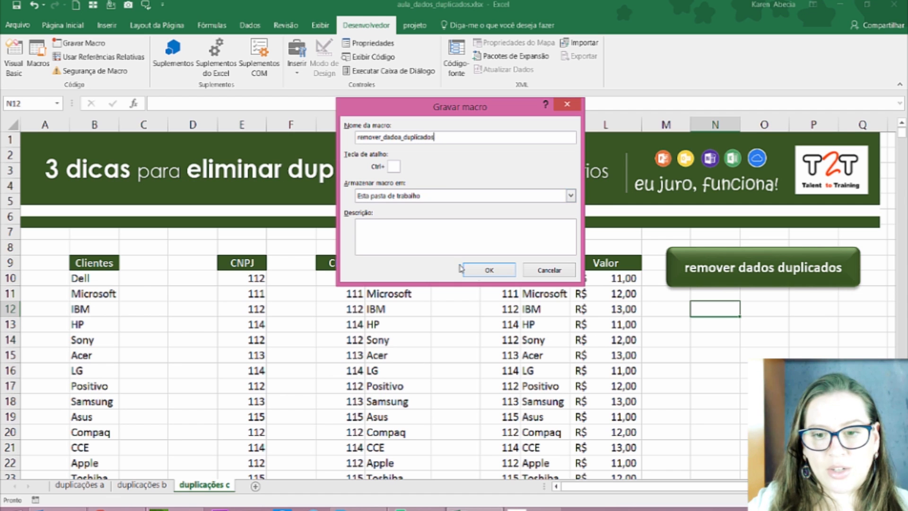
pyautogui.click(489, 270)
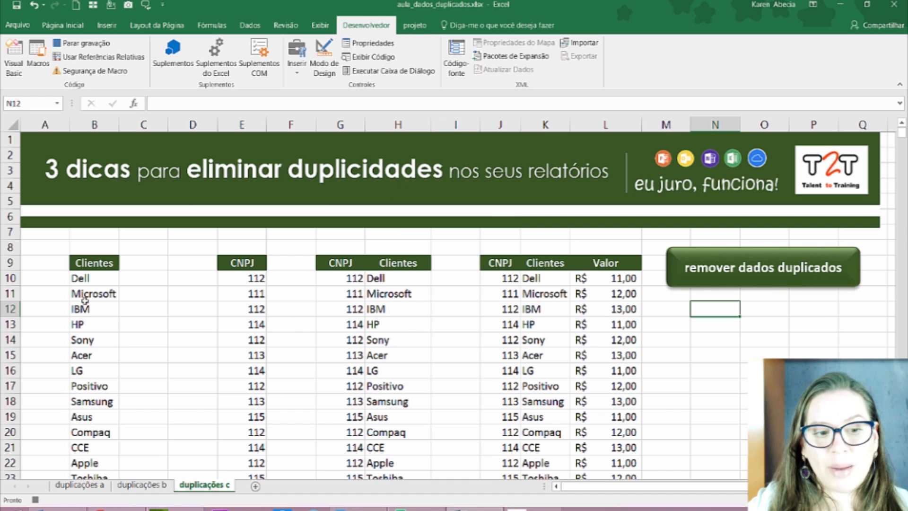
# Record the duplicate removal for the Clientes list in column B, starting from cell B10.
pyautogui.click(97, 278)
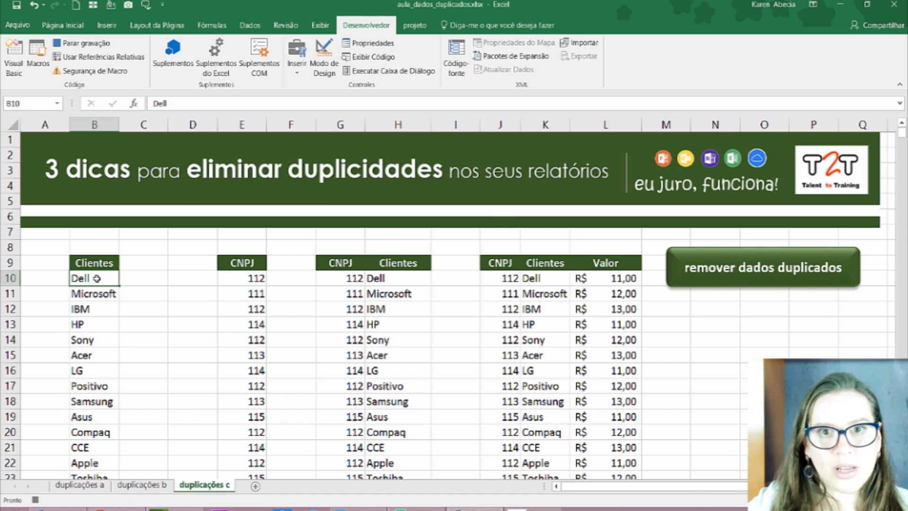
pyautogui.click(250, 25)
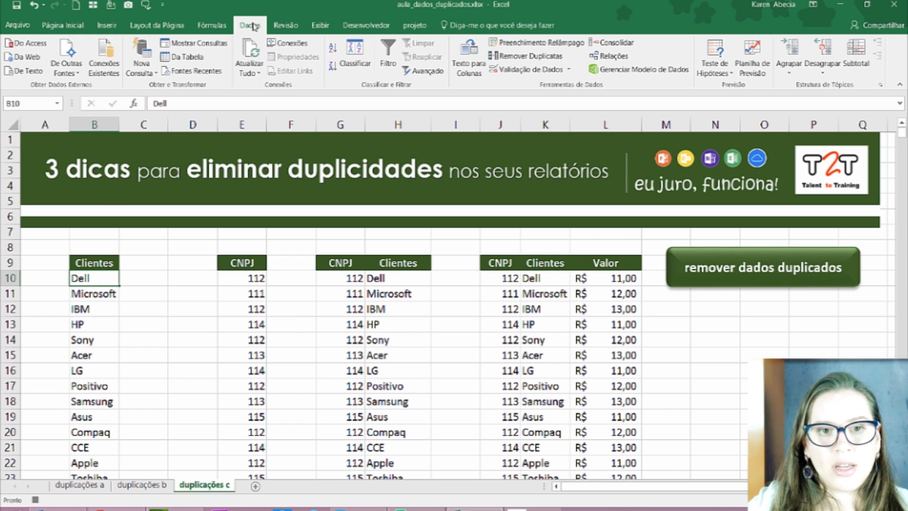
pyautogui.click(518, 56)
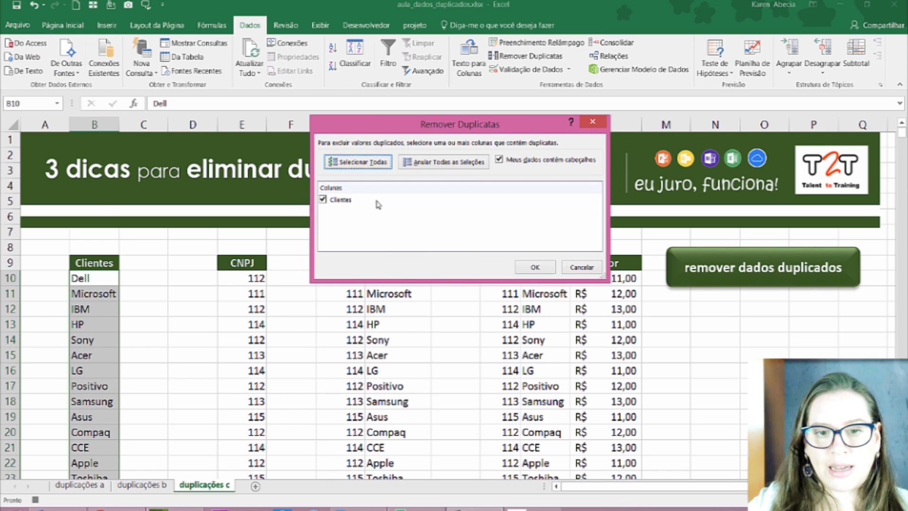
pyautogui.click(528, 268)
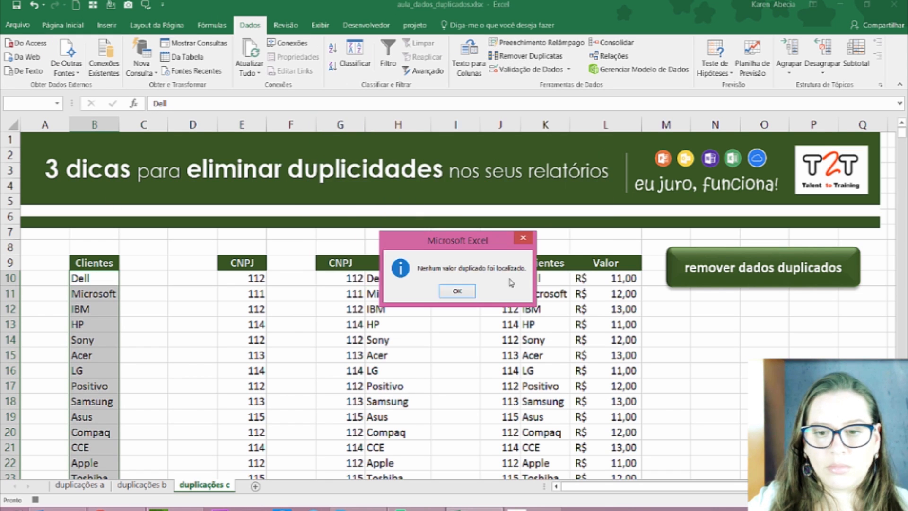
pyautogui.click(447, 296)
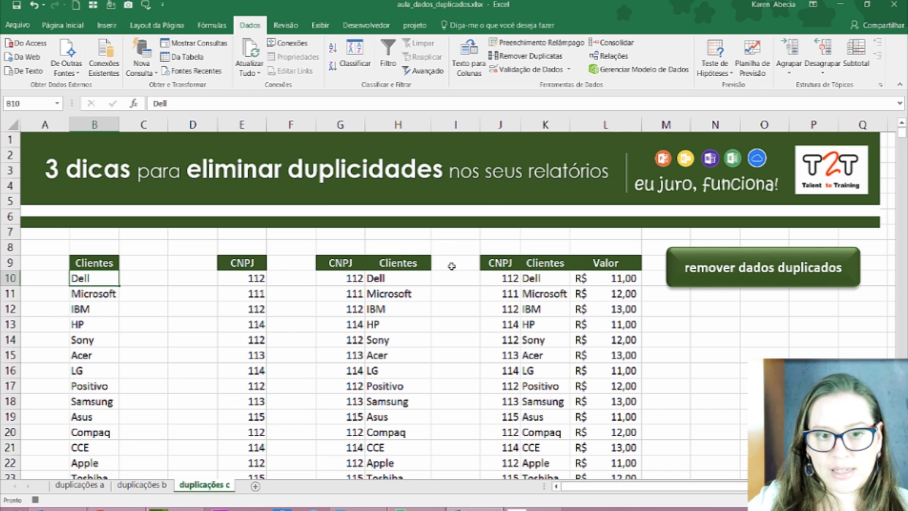
# Record the duplicate removal for the standalone CNPJ list in column E.
pyautogui.click(260, 279)
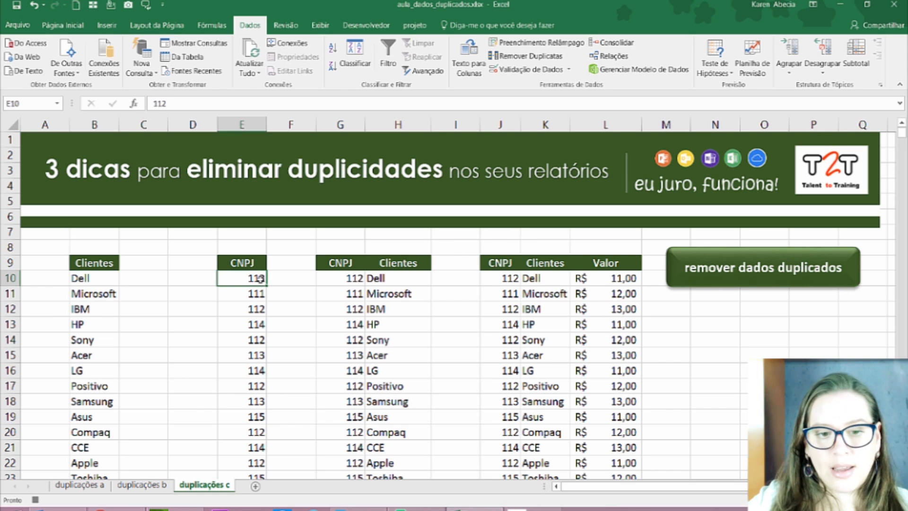
pyautogui.click(511, 59)
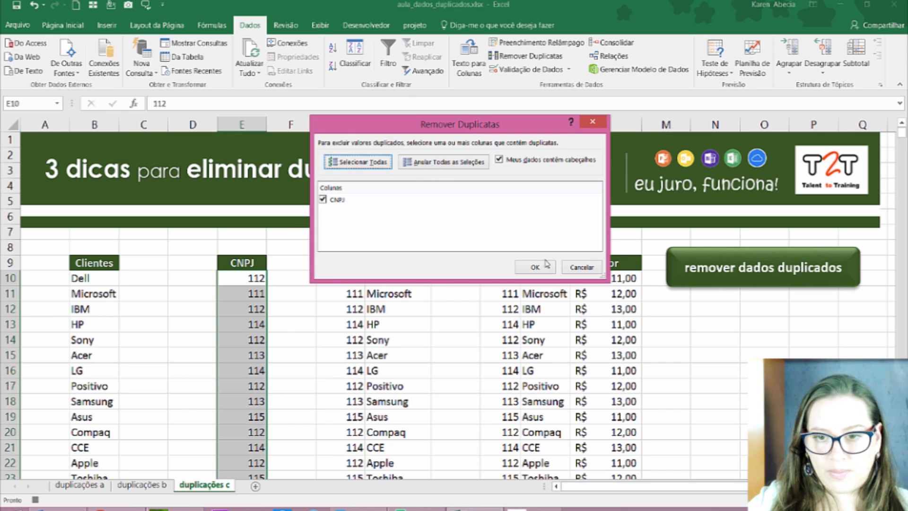
pyautogui.click(545, 265)
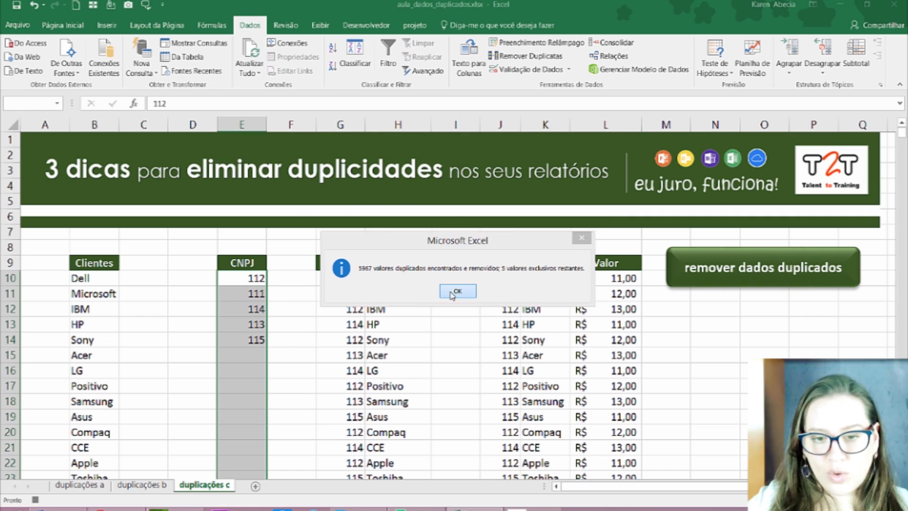
pyautogui.click(457, 291)
# Remove duplicates from the CNPJ and Clientes table in columns G:H, comparing only the CNPJ column.
pyautogui.click(344, 281)
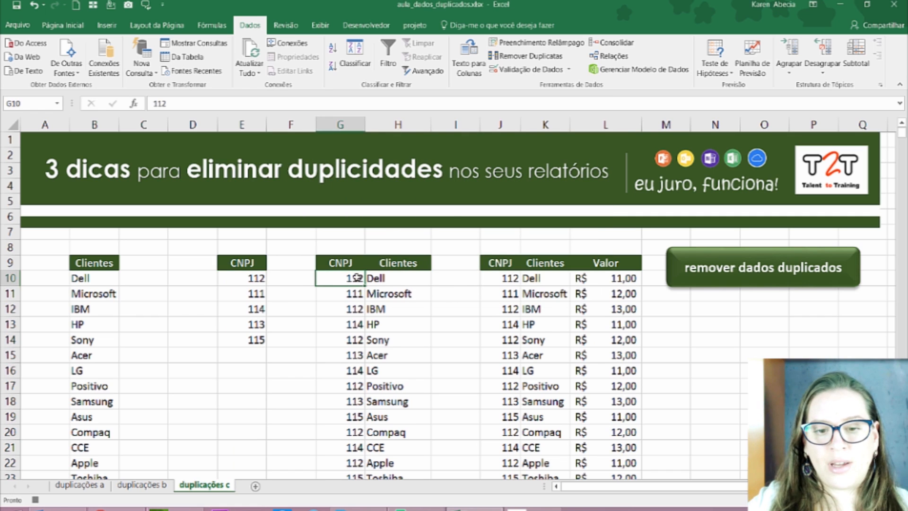
pyautogui.click(526, 56)
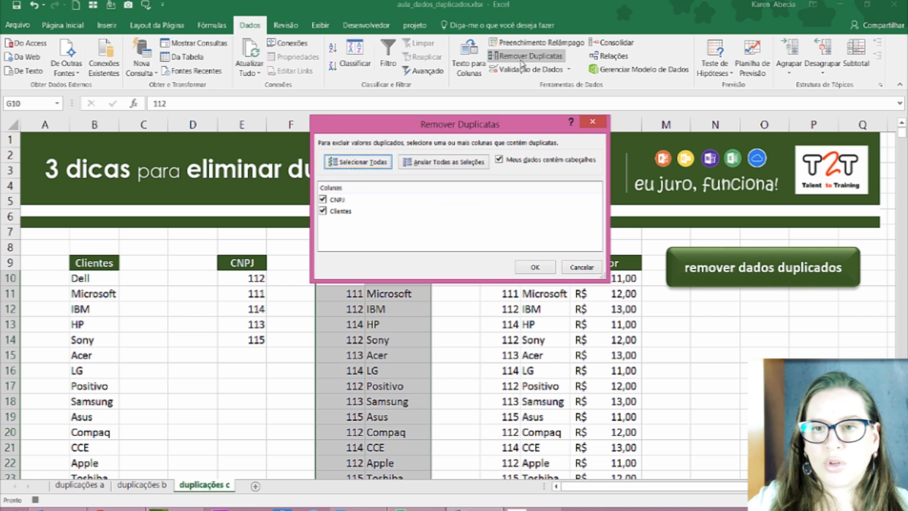
pyautogui.click(323, 212)
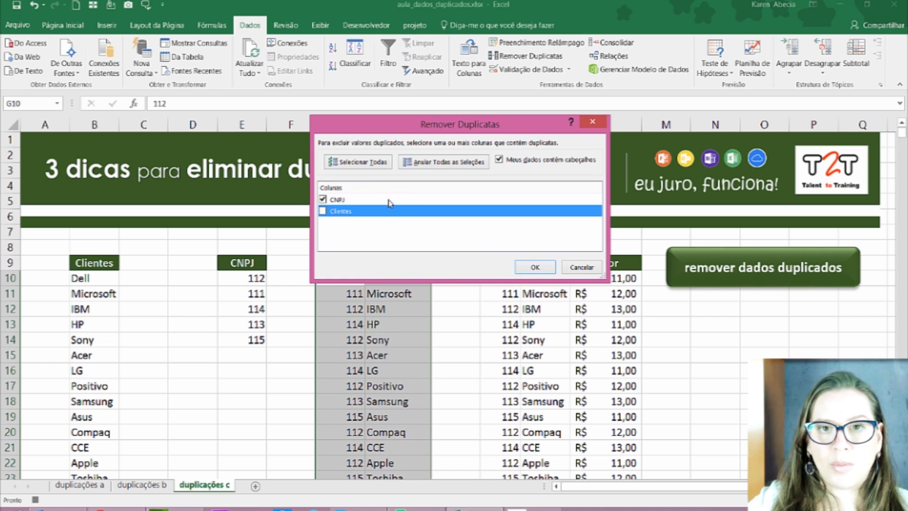
pyautogui.click(533, 267)
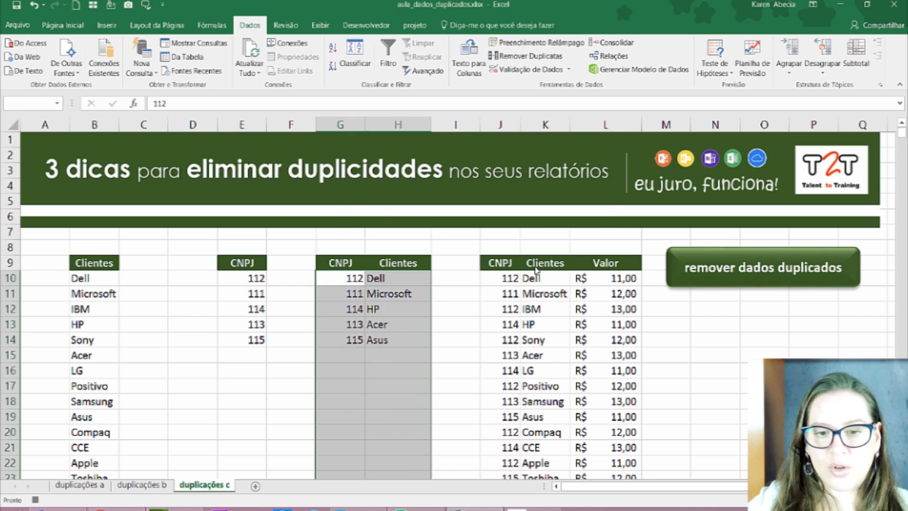
pyautogui.click(457, 291)
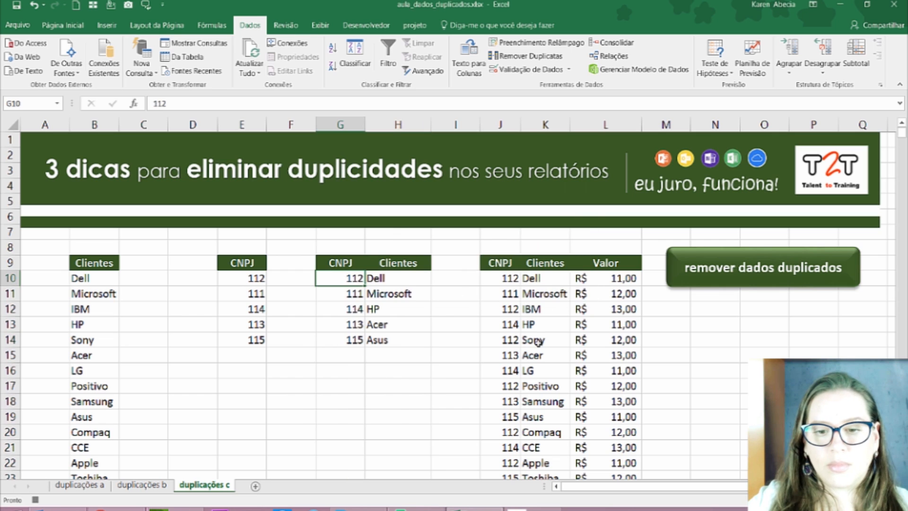
# Remove duplicates from the table in columns J:L, comparing CNPJ and Clientes but not Valor, and end on cell N14.
pyautogui.click(540, 284)
pyautogui.click(525, 55)
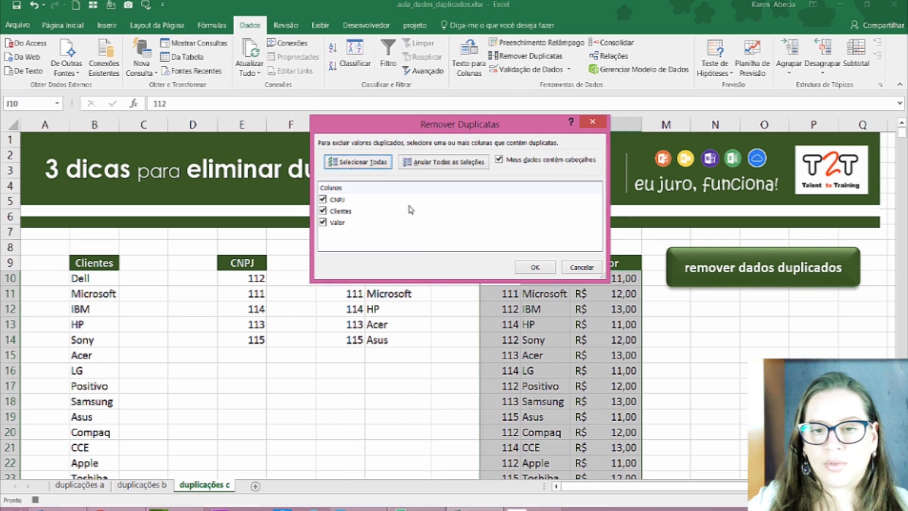
pyautogui.click(323, 222)
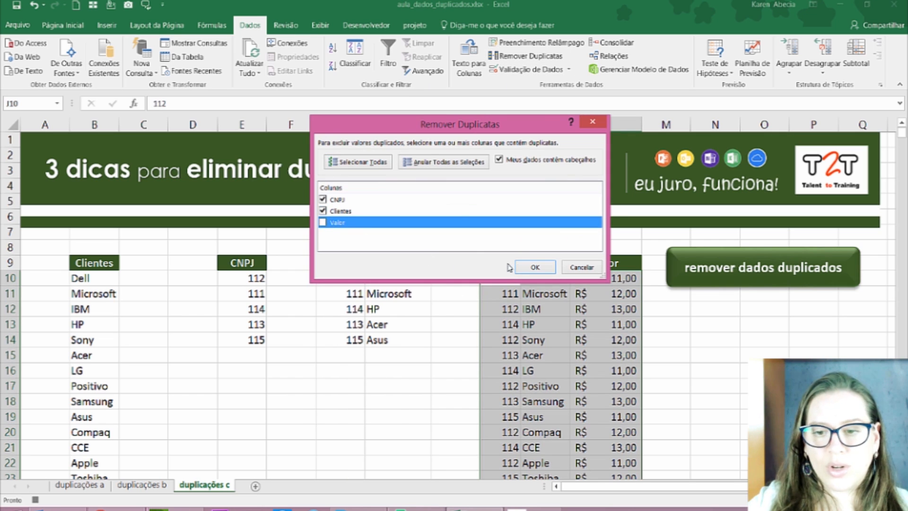
pyautogui.click(535, 267)
pyautogui.click(457, 291)
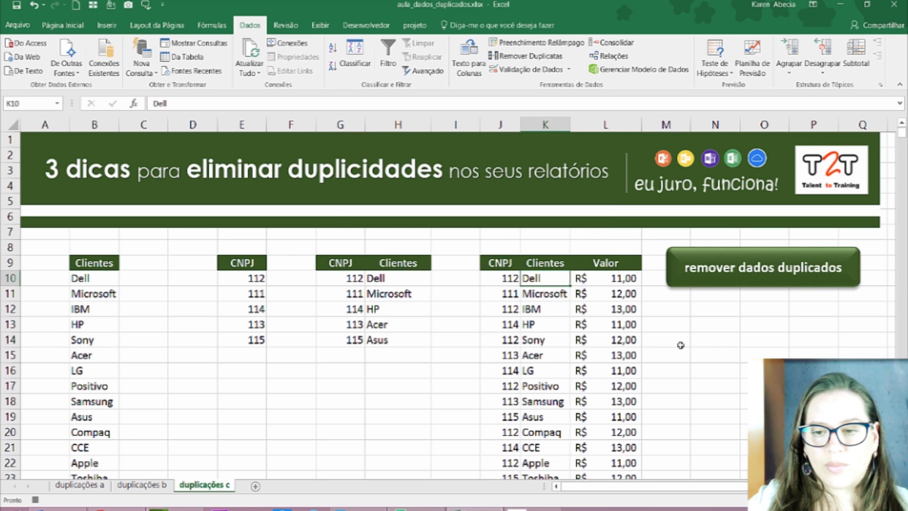
pyautogui.click(699, 347)
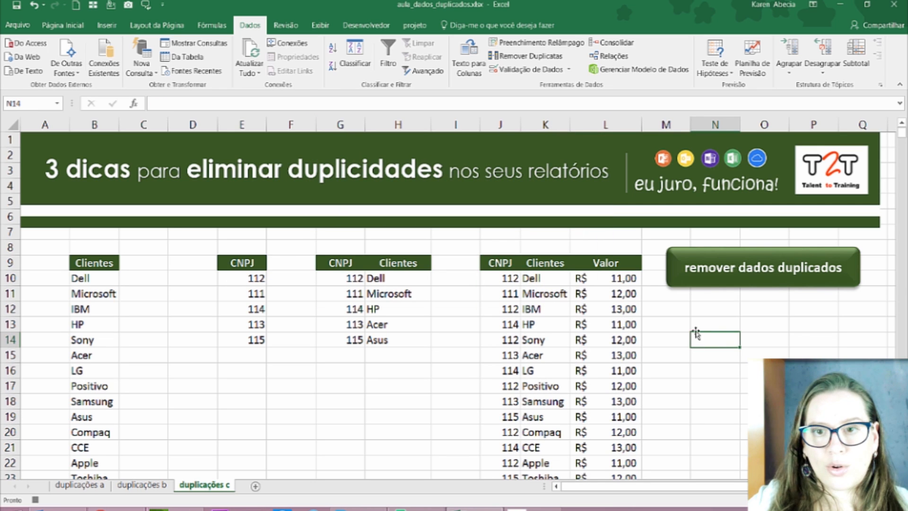
# Move the "remover dados duplicados" shape slightly up and to the right, and look at the shapes available for insertion.
pyautogui.keyDown('ctrl'); pyautogui.click(680, 275); pyautogui.keyUp('ctrl')
pyautogui.moveTo(681, 275)
pyautogui.mouseDown()
pyautogui.moveTo(664, 268)
pyautogui.moveTo(688, 276)
pyautogui.mouseUp()
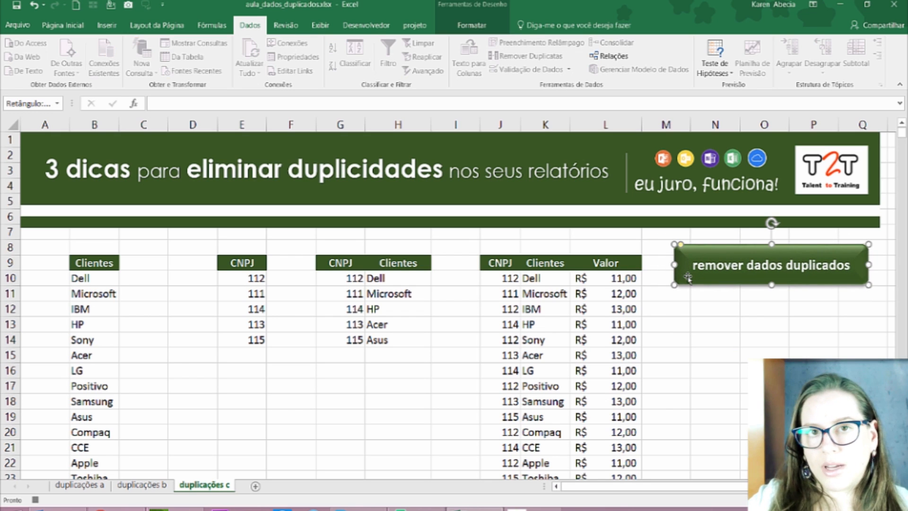
pyautogui.click(107, 25)
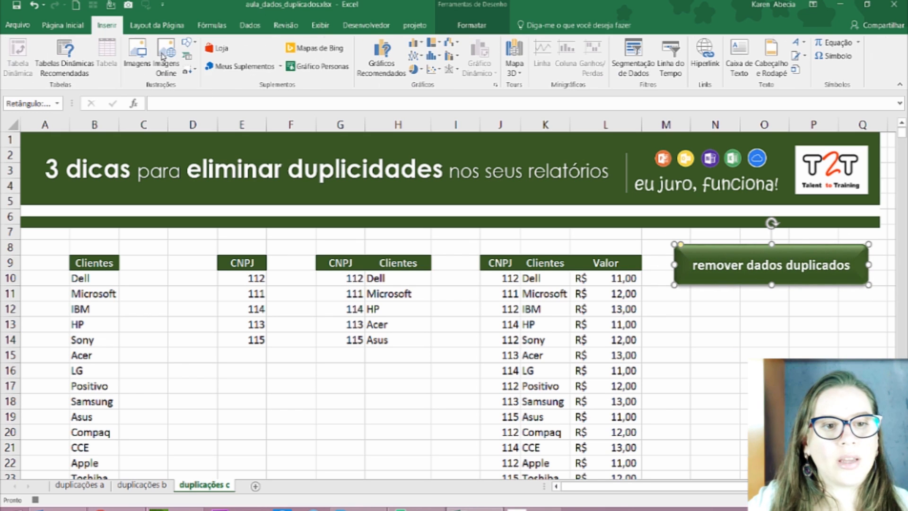
pyautogui.click(195, 49)
pyautogui.click(195, 49)
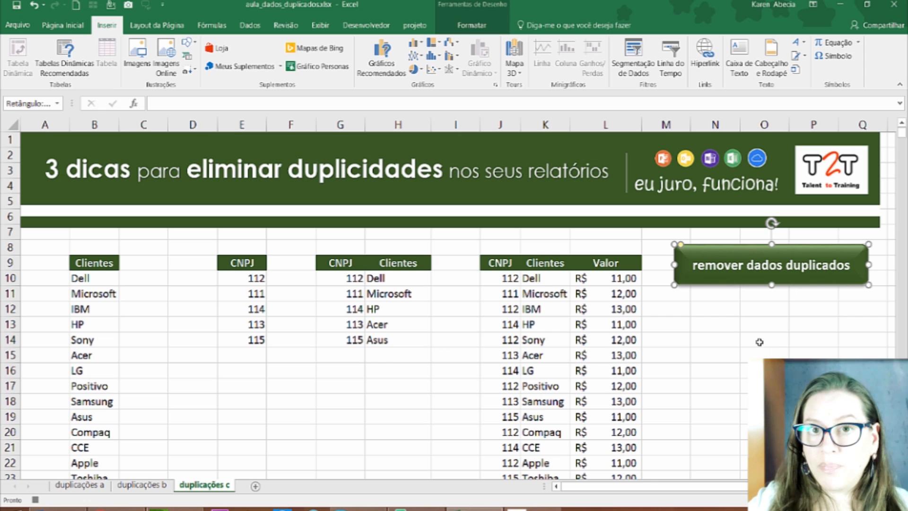
# Assign the remover_dadoa_duplicados macro to the "remover dados duplicados" shape and deselect the shape.
pyautogui.rightClick(683, 271)
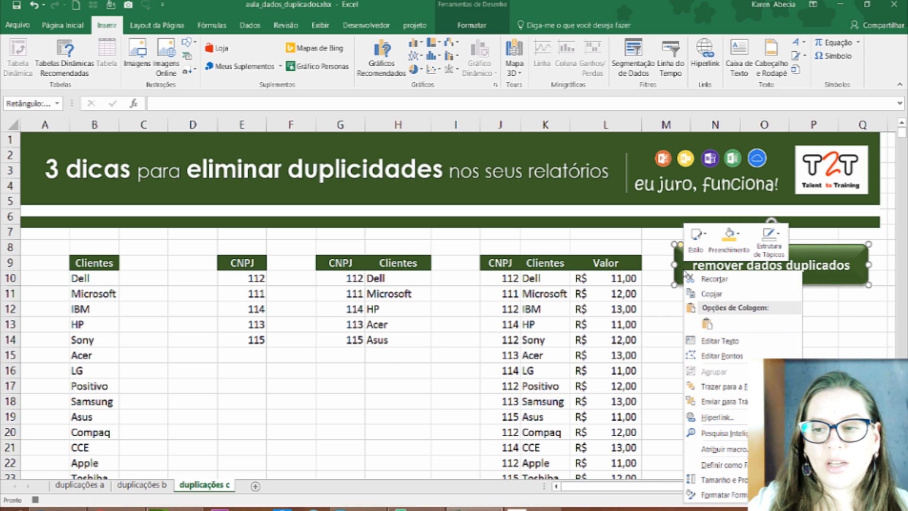
pyautogui.click(723, 449)
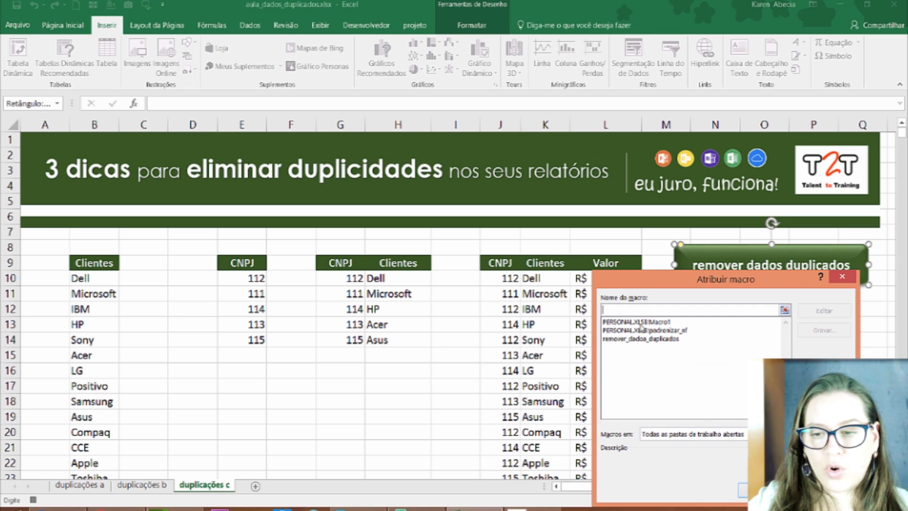
pyautogui.click(642, 339)
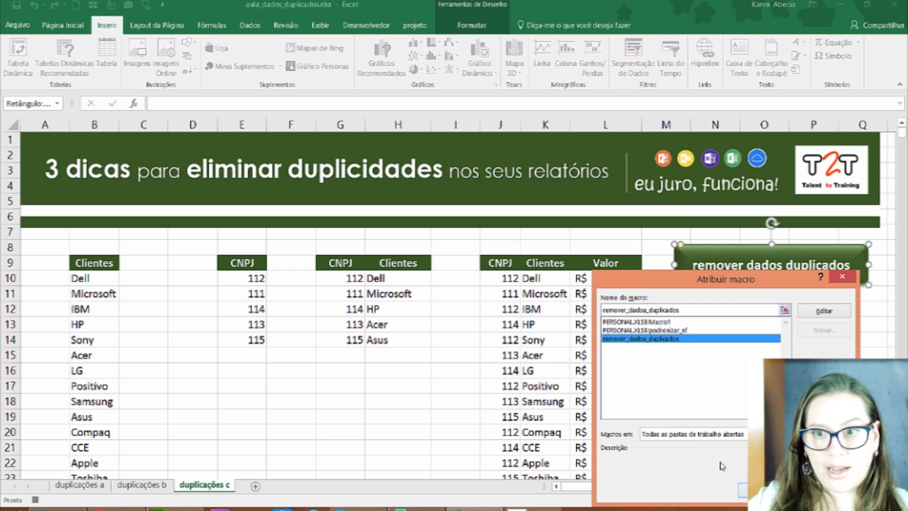
pyautogui.press('Return')
pyautogui.click(706, 340)
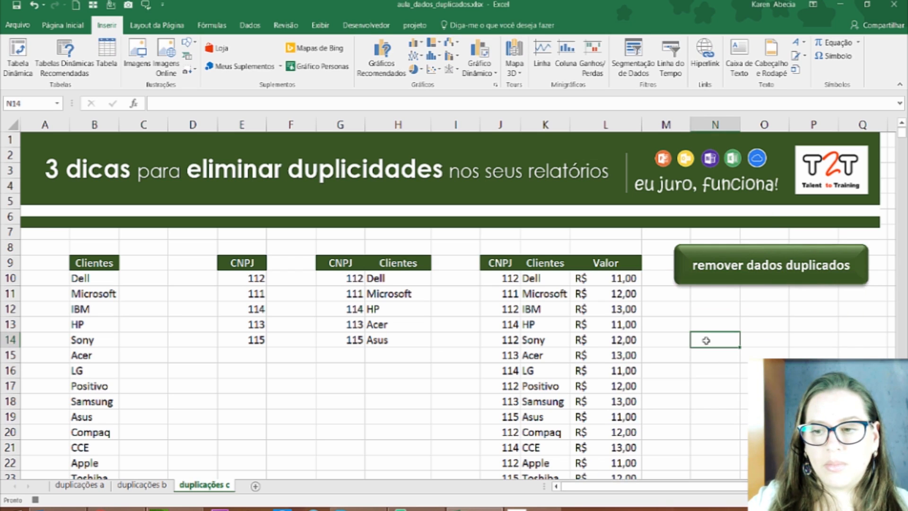
# Create test duplicates by filling Microsoft from B11 down to B15 and 115 from E14 up to E12.
pyautogui.click(92, 294)
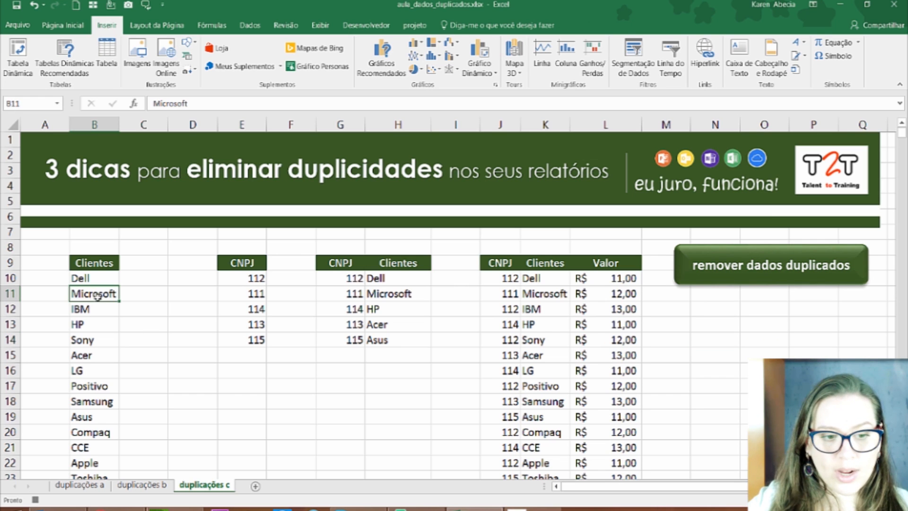
pyautogui.moveTo(121, 301); pyautogui.dragTo(121, 360)
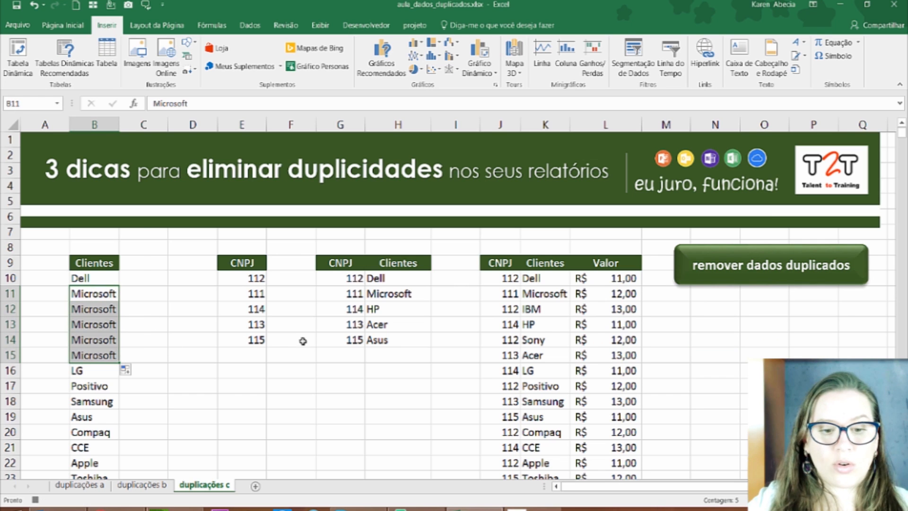
pyautogui.click(266, 340)
pyautogui.moveTo(265, 347); pyautogui.dragTo(267, 309)
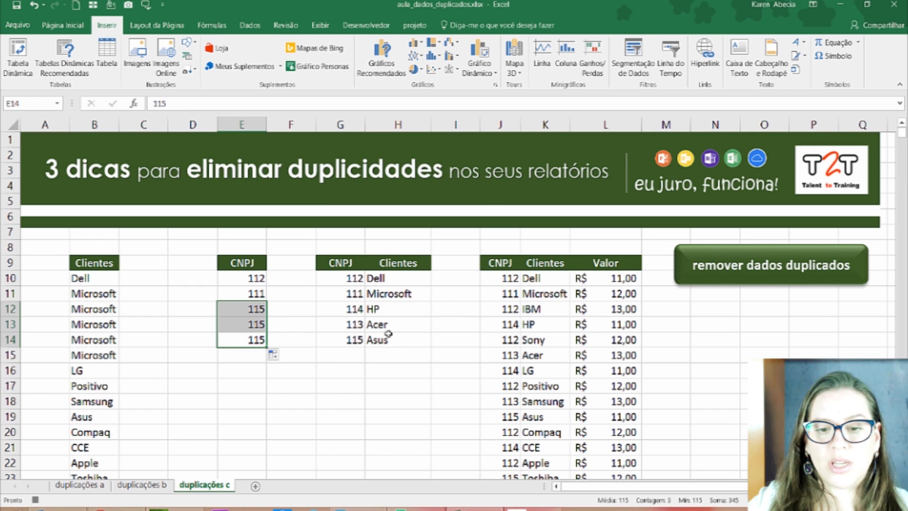
# Create test duplicates by filling 112 from G10 into G11 and copying 111 Microsoft from J11:K11 down to row 14.
pyautogui.click(414, 283)
pyautogui.click(350, 284)
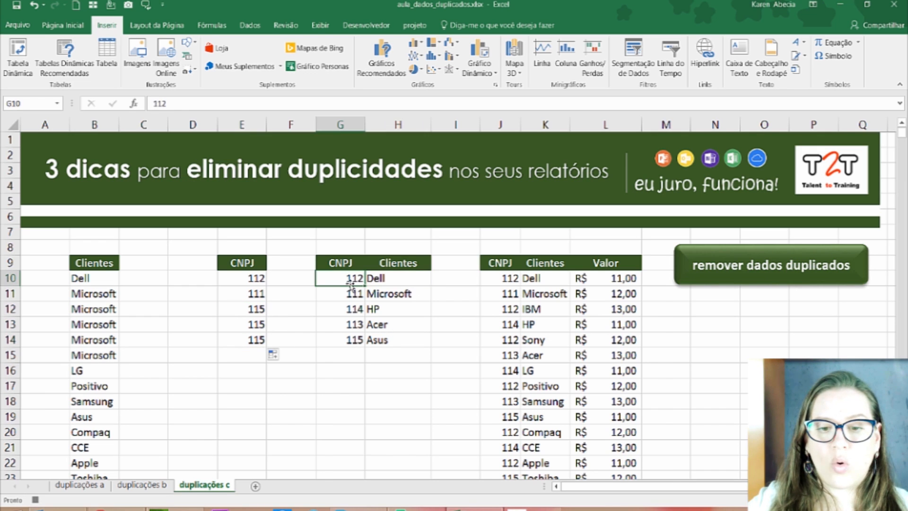
pyautogui.moveTo(363, 285); pyautogui.dragTo(364, 302)
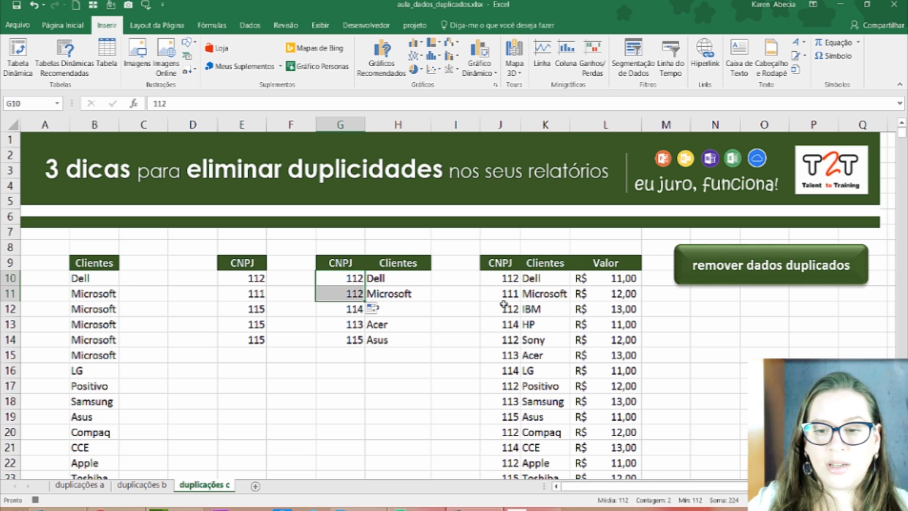
pyautogui.moveTo(505, 293); pyautogui.dragTo(563, 353)
pyautogui.click(578, 355)
pyautogui.click(610, 371)
pyautogui.click(535, 305)
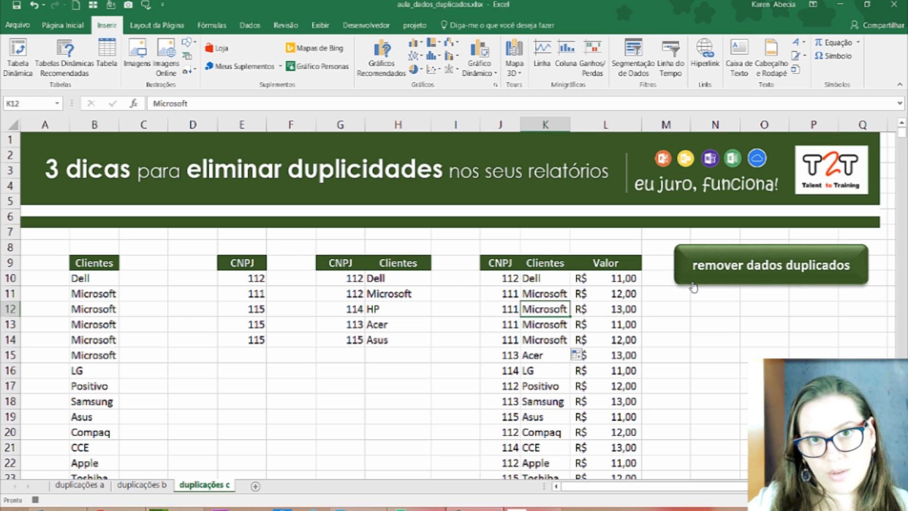
# Run the macro with the "remover dados duplicados" shape, check all four lists for duplicates, and run it again.
pyautogui.click(740, 321)
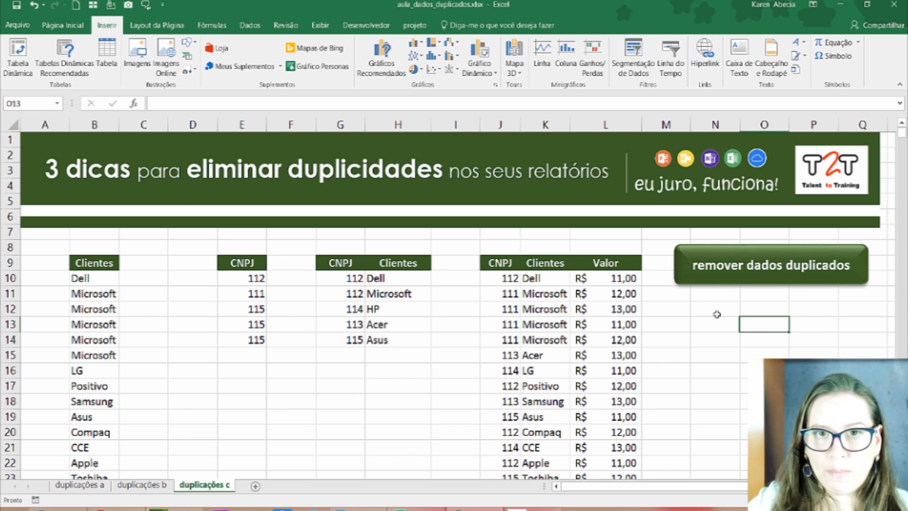
pyautogui.click(688, 284)
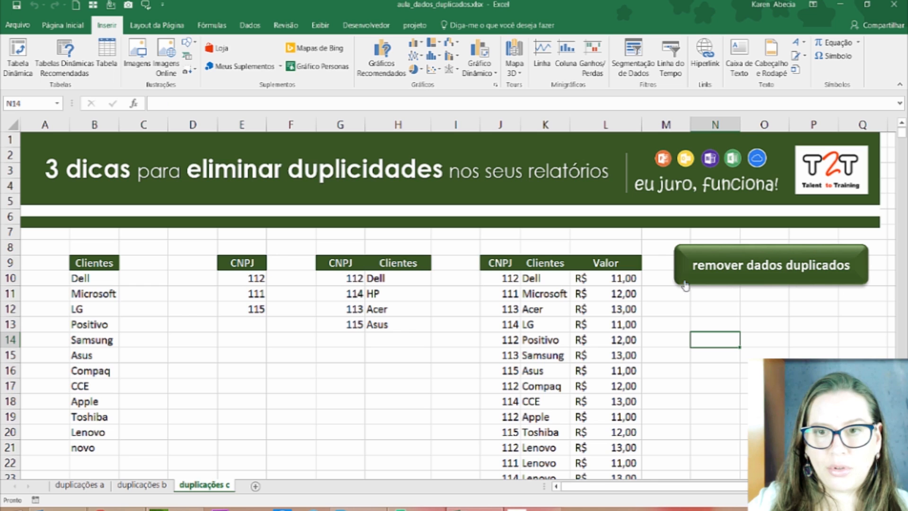
pyautogui.moveTo(91, 300); pyautogui.dragTo(95, 374)
pyautogui.moveTo(230, 300); pyautogui.dragTo(232, 308)
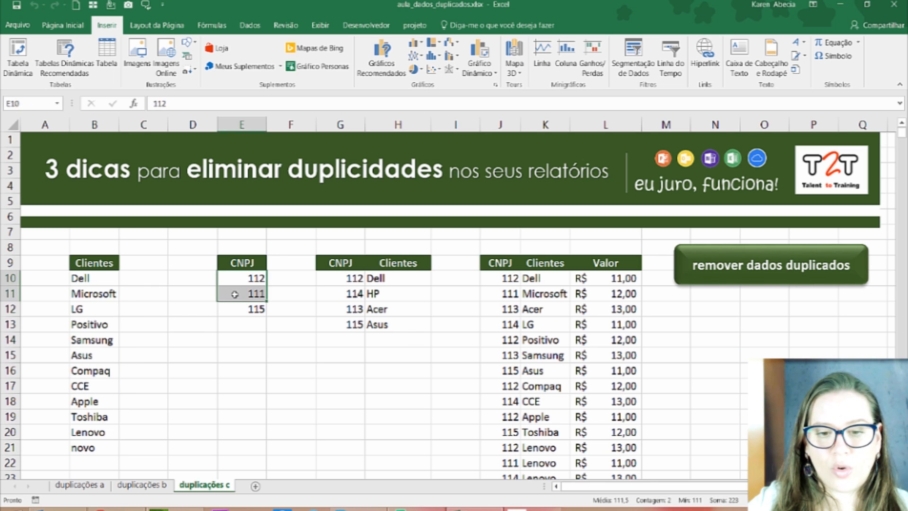
pyautogui.moveTo(320, 286); pyautogui.dragTo(359, 307)
pyautogui.click(572, 323)
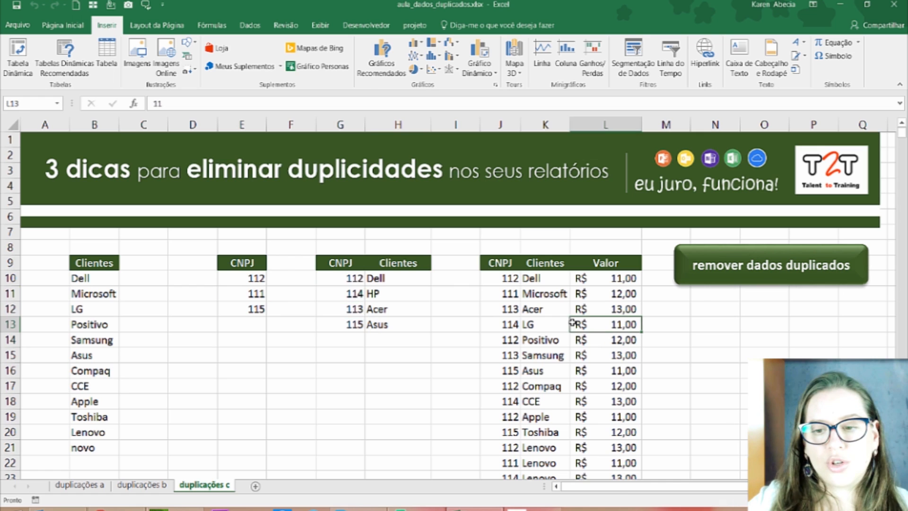
pyautogui.click(700, 285)
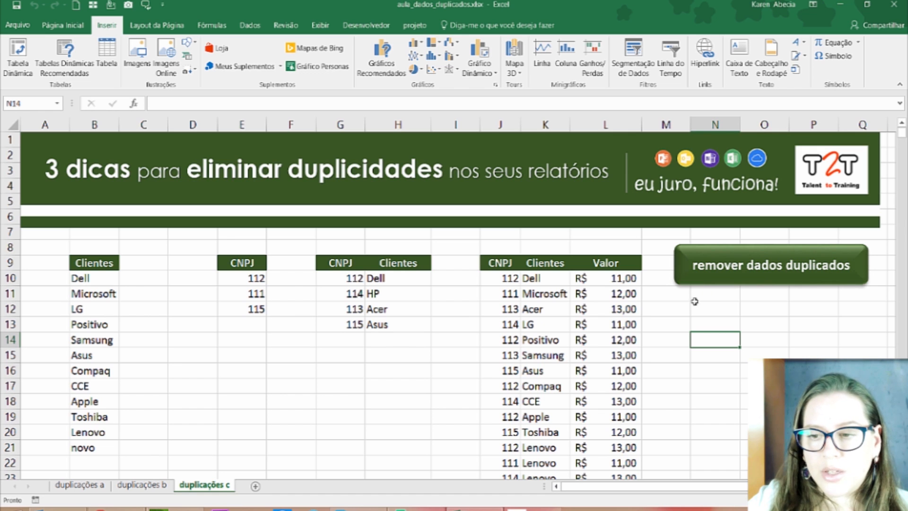
# Open the code of the remover_dadoa_duplicados macro from the shape's macro assignment for editing.
pyautogui.rightClick(685, 274)
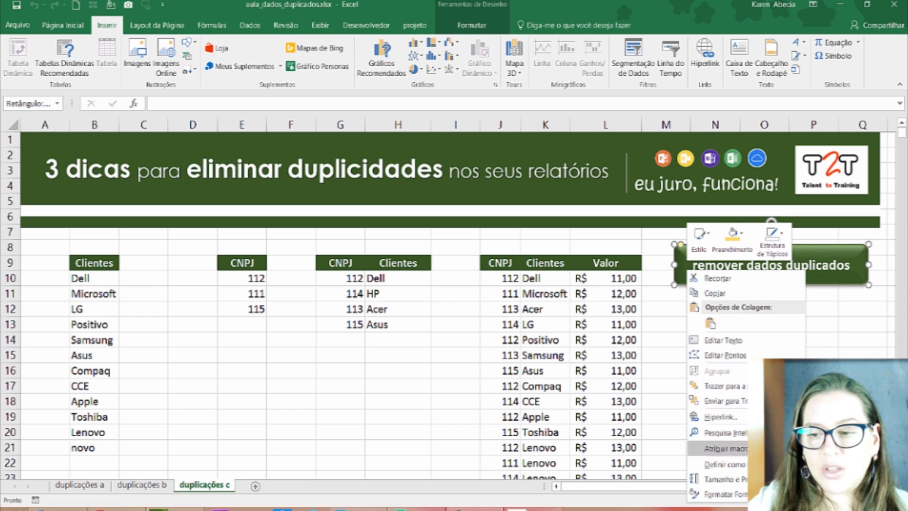
pyautogui.click(726, 448)
pyautogui.click(848, 311)
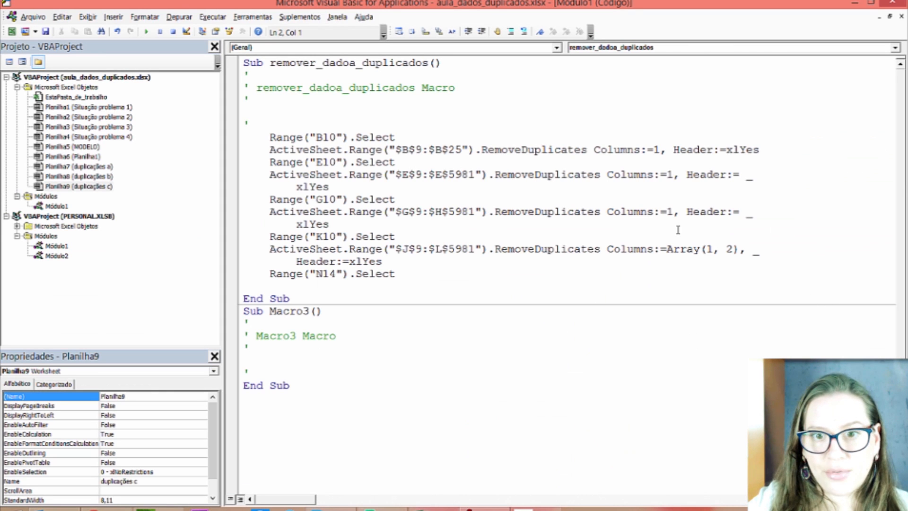
# Examine the fixed start and end rows in the macro's RemoveDuplicates ranges and compare them with the lists on the sheet.
pyautogui.moveTo(448, 137); pyautogui.dragTo(421, 148)
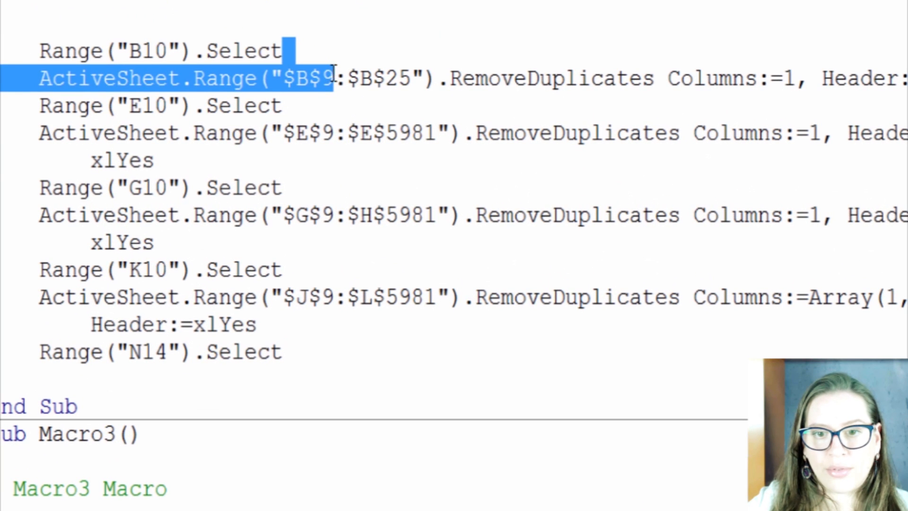
pyautogui.click(331, 78)
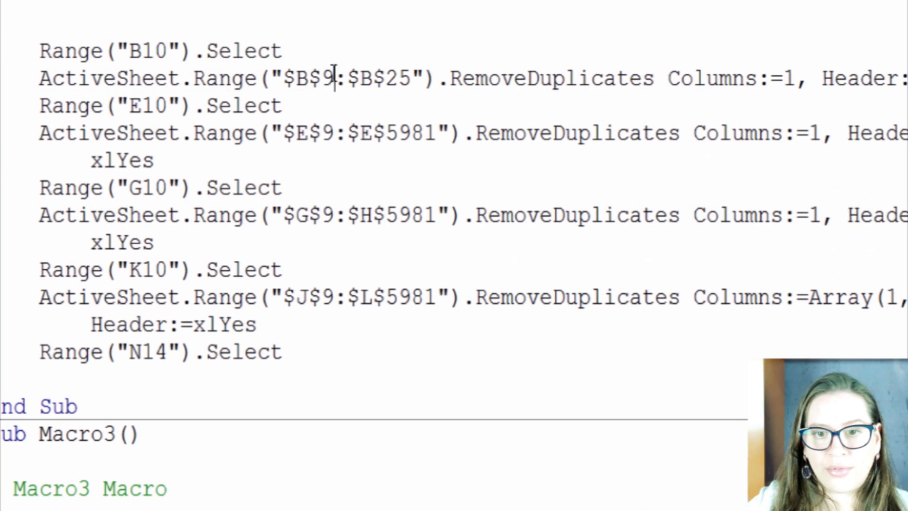
pyautogui.moveTo(413, 78); pyautogui.dragTo(299, 89)
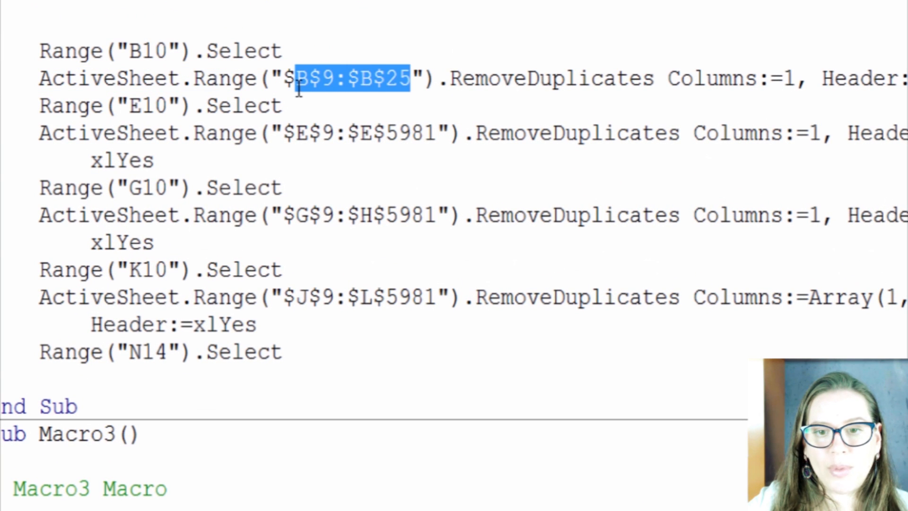
pyautogui.hotkey('alt', 'Tab')
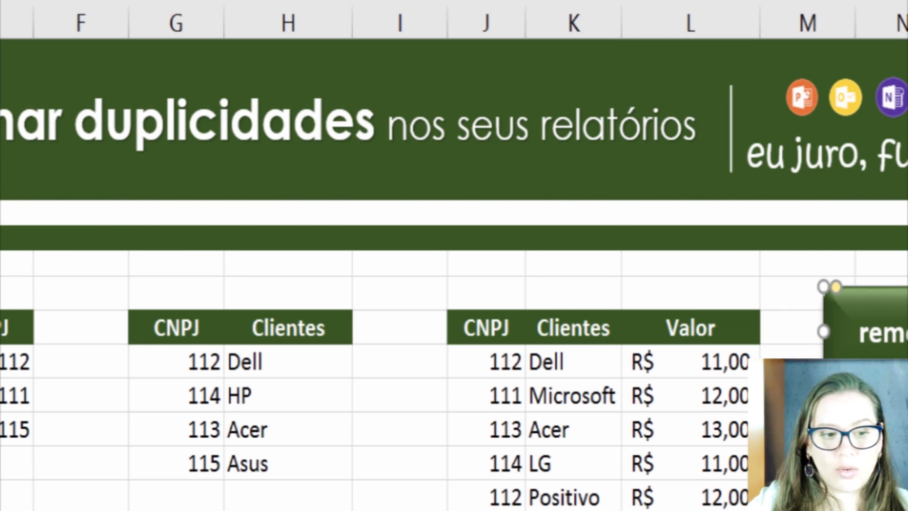
pyautogui.scroll(-2, 454, 256)
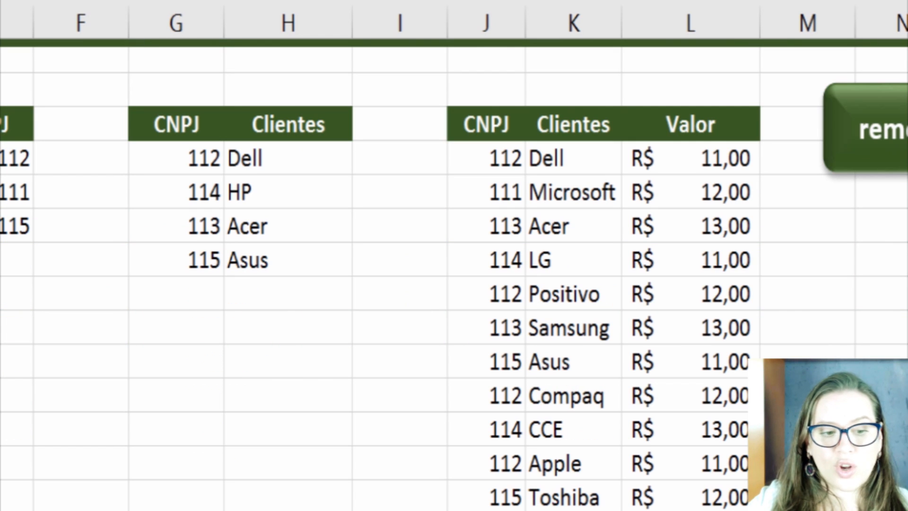
pyautogui.hotkey('alt', 'Tab')
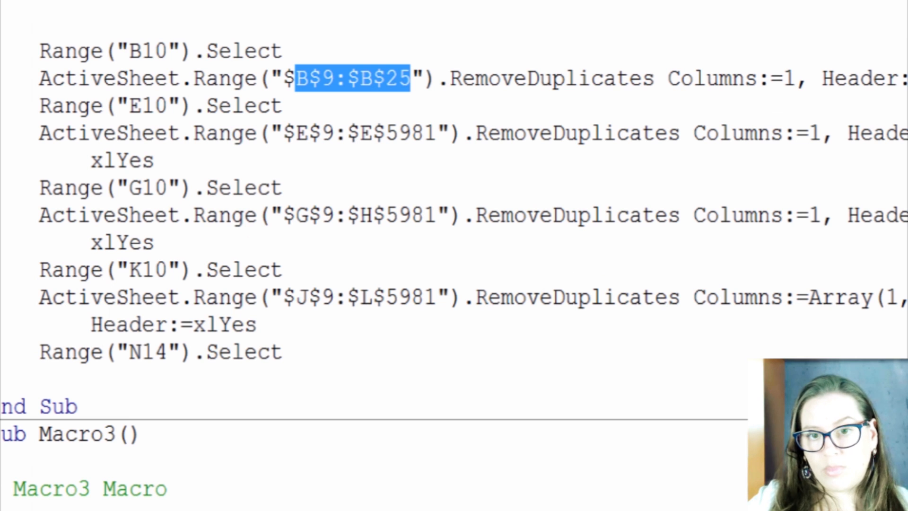
pyautogui.moveTo(341, 137); pyautogui.dragTo(324, 136)
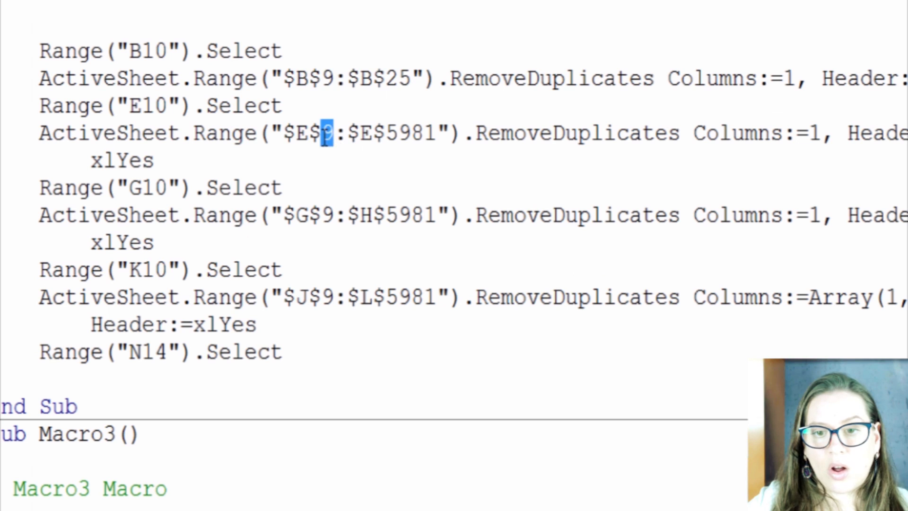
pyautogui.moveTo(386, 133); pyautogui.dragTo(444, 129)
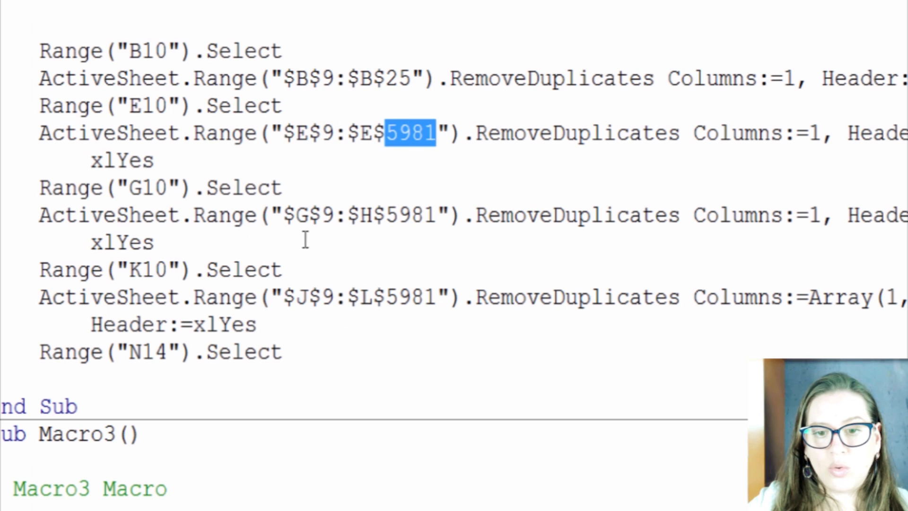
pyautogui.click(318, 214)
pyautogui.moveTo(385, 217); pyautogui.dragTo(433, 219)
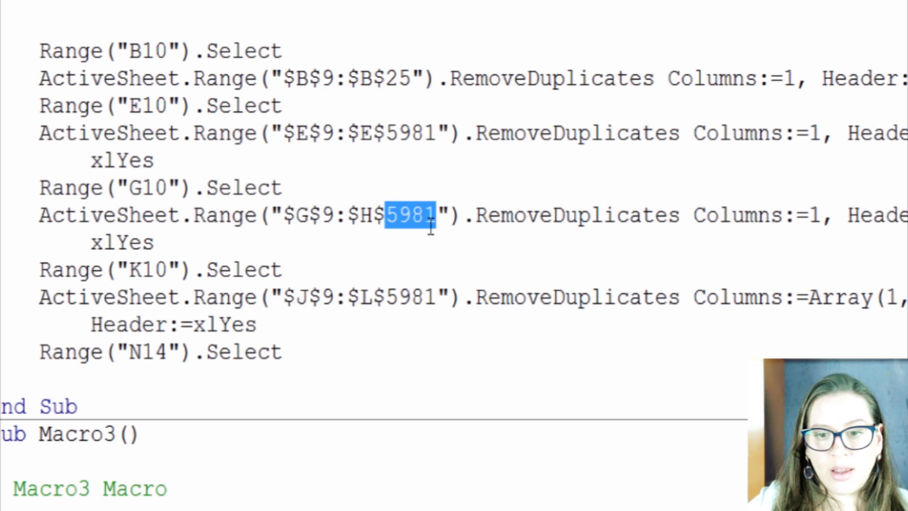
pyautogui.moveTo(219, 78); pyautogui.dragTo(322, 135)
pyautogui.moveTo(358, 158); pyautogui.dragTo(497, 347)
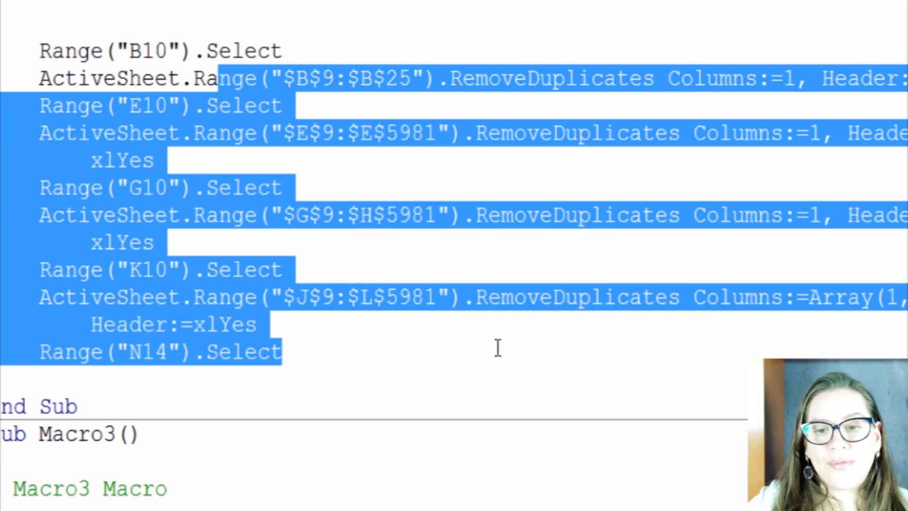
pyautogui.click(492, 355)
# Change the Clientes list's RemoveDuplicates range to the whole column $B:$B.
pyautogui.click(333, 69)
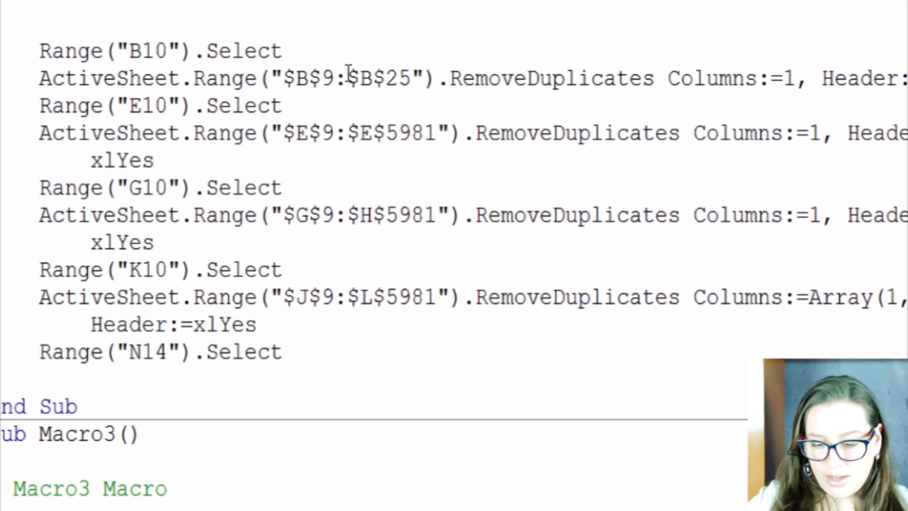
pyautogui.press('BackSpace')
pyautogui.press('BackSpace')
pyautogui.click(386, 78)
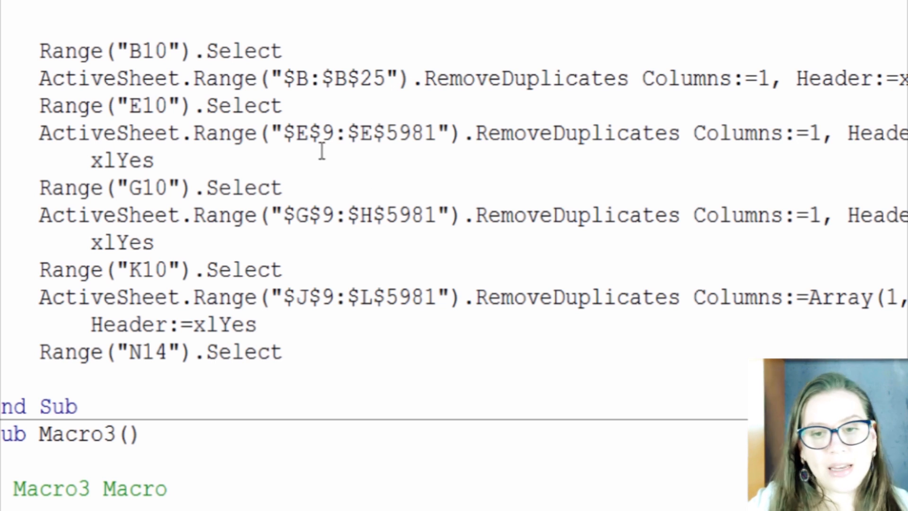
pyautogui.press('BackSpace')
pyautogui.press('BackSpace')
pyautogui.press('BackSpace')
# Change the standalone CNPJ list's RemoveDuplicates range to the whole column $E:$E.
pyautogui.click(333, 133)
pyautogui.press('BackSpace')
pyautogui.press('BackSpace')
pyautogui.click(417, 132)
pyautogui.press('BackSpace')
pyautogui.press('BackSpace')
pyautogui.press('BackSpace')
pyautogui.press('BackSpace')
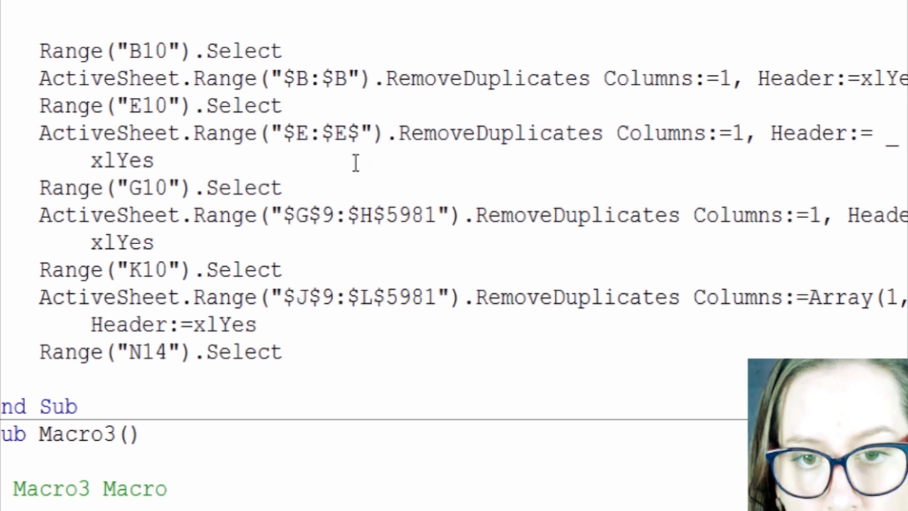
pyautogui.press('BackSpace')
# Change the RemoveDuplicates range of the two-column CNPJ and Clientes list to the whole columns $G:$H.
pyautogui.click(335, 215)
pyautogui.press('BackSpace')
pyautogui.press('BackSpace')
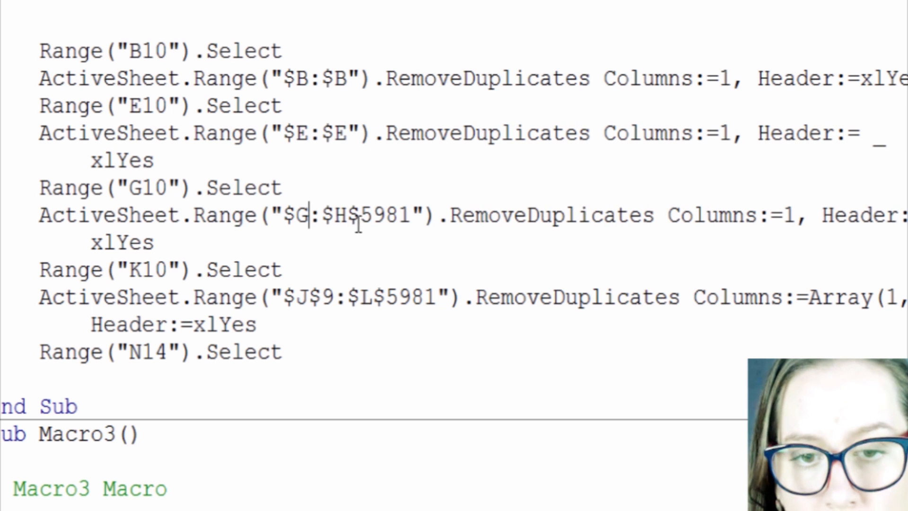
pyautogui.click(412, 217)
pyautogui.press('BackSpace')
pyautogui.press('BackSpace')
pyautogui.press('BackSpace')
pyautogui.press('BackSpace')
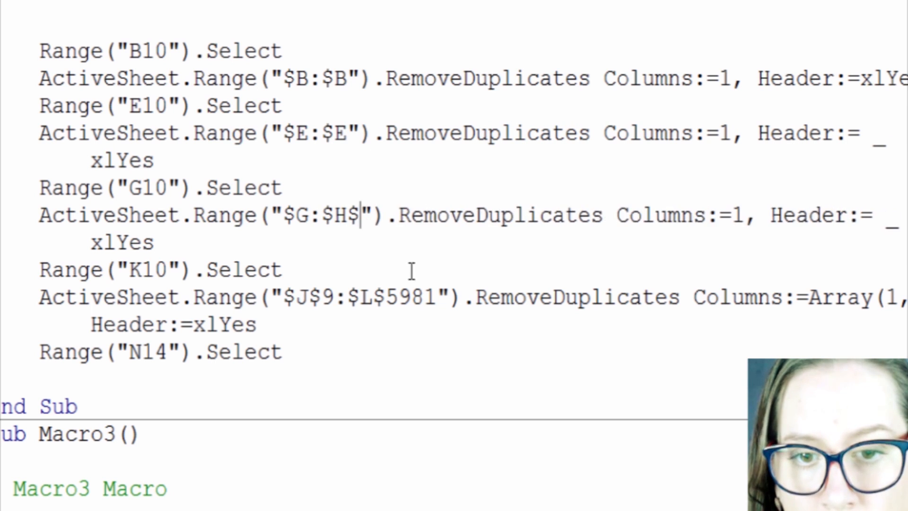
pyautogui.click(437, 297)
pyautogui.press('BackSpace')
pyautogui.click(359, 215)
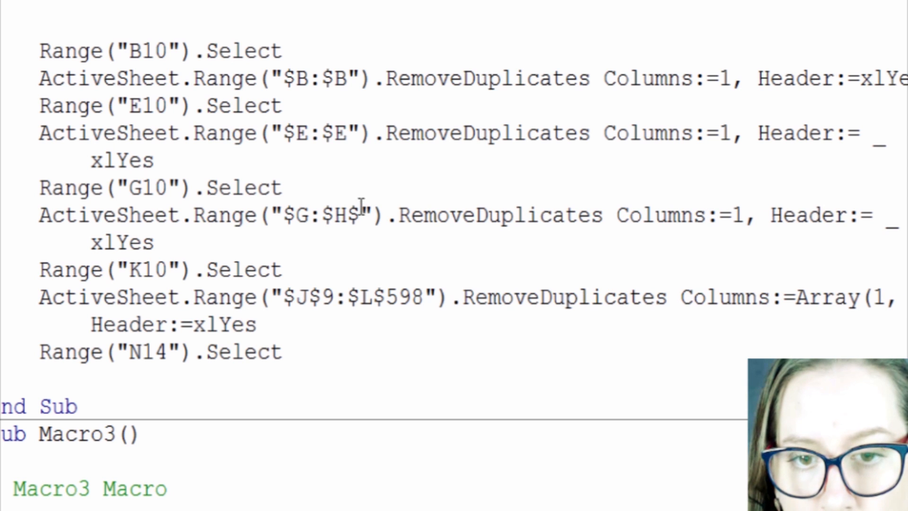
pyautogui.press('BackSpace')
# Change the RemoveDuplicates range of the CNPJ, Clientes and Valor list to the whole columns $J:$L and close the code editor.
pyautogui.click(339, 299)
pyautogui.press('BackSpace')
pyautogui.press('BackSpace')
pyautogui.click(398, 298)
pyautogui.press('BackSpace')
pyautogui.press('BackSpace')
pyautogui.press('BackSpace')
pyautogui.press('BackSpace')
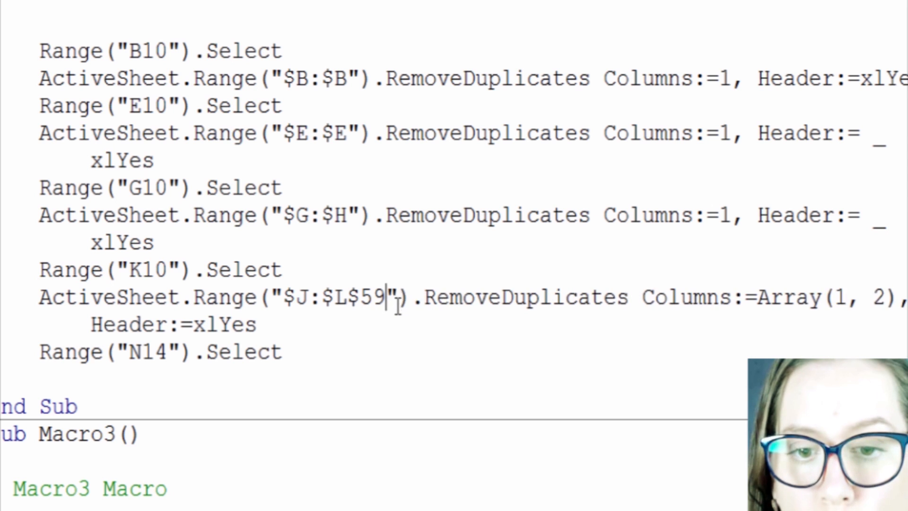
pyautogui.click(335, 351)
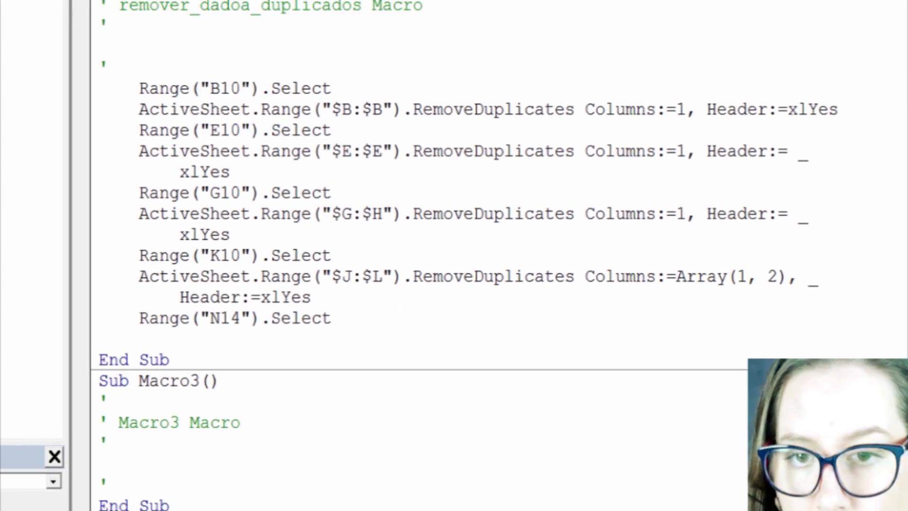
pyautogui.click(894, 5)
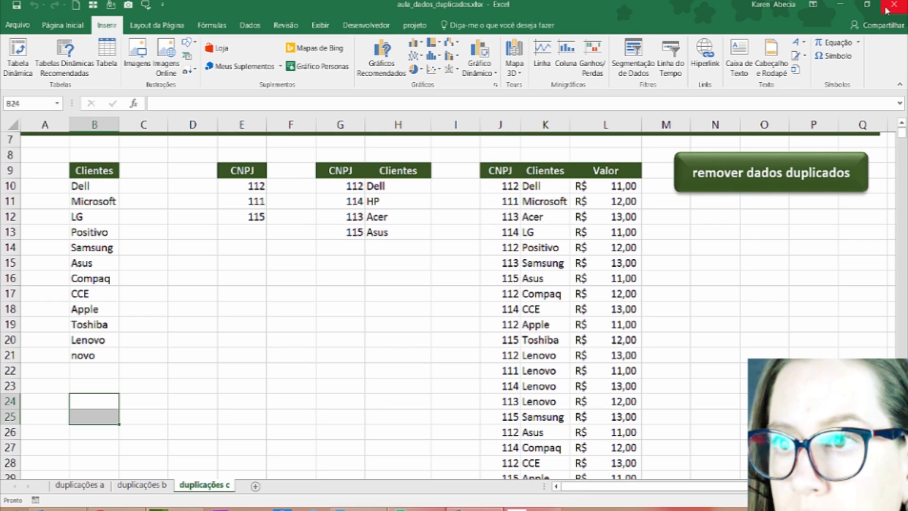
# Add test rows by filling the last entries of the standalone CNPJ list and the CNPJ and Clientes list down to row 20.
pyautogui.click(701, 309)
pyautogui.scroll(2, 702, 311)
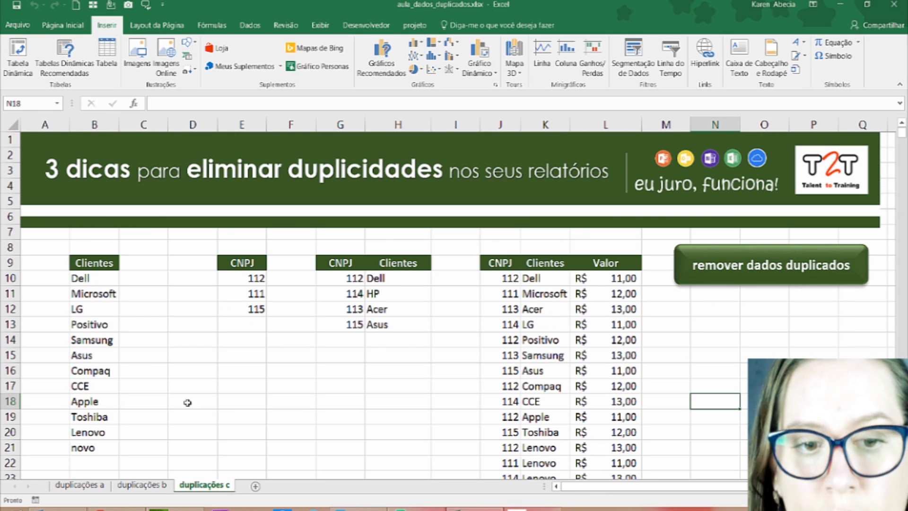
pyautogui.click(244, 324)
pyautogui.click(249, 310)
pyautogui.moveTo(265, 333); pyautogui.dragTo(297, 422)
pyautogui.moveTo(358, 325); pyautogui.dragTo(429, 436)
pyautogui.click(394, 380)
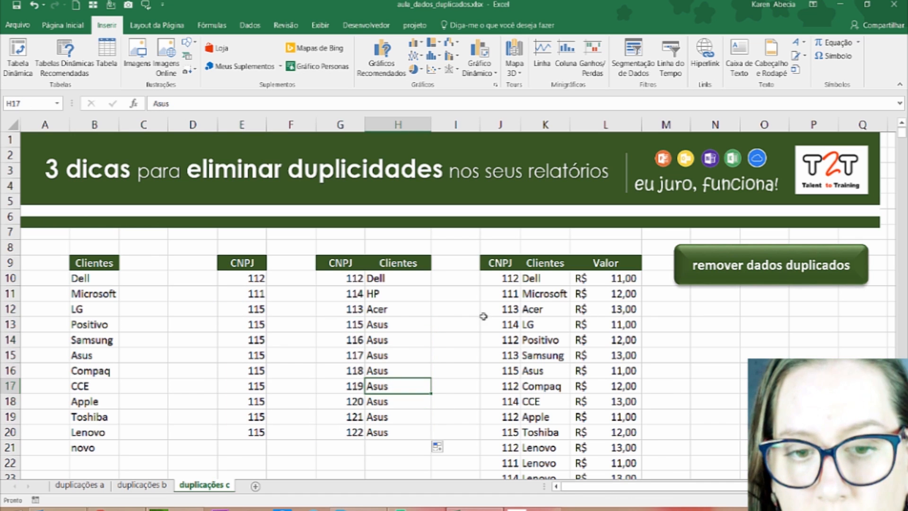
# Refill the CNPJ column from G13 down to row 20 with copies of 115 and run the duplicate-removal macro.
pyautogui.click(348, 328)
pyautogui.moveTo(369, 331); pyautogui.dragTo(370, 437)
pyautogui.click(374, 447)
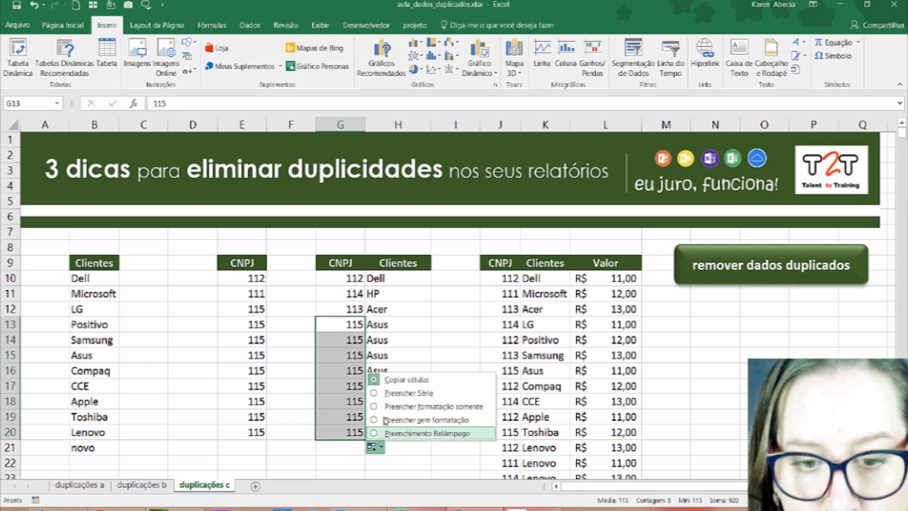
pyautogui.click(398, 379)
pyautogui.click(401, 373)
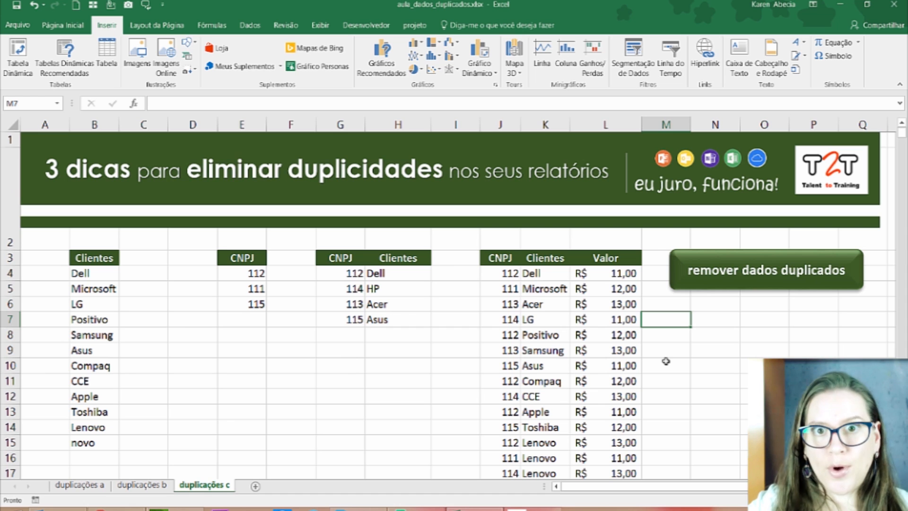
pyautogui.click(699, 280)
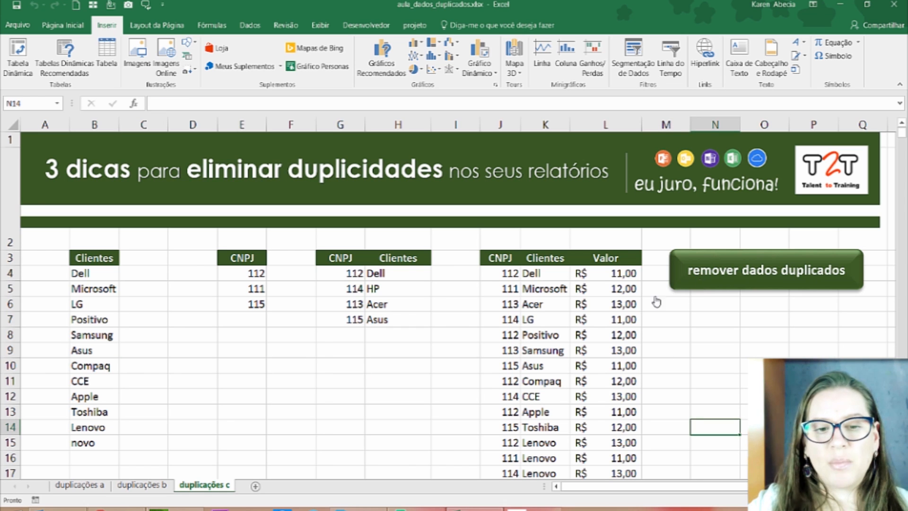
# Fill the standalone CNPJ list's three values down to row 14 as copied cells instead of a series.
pyautogui.moveTo(109, 260); pyautogui.dragTo(544, 336)
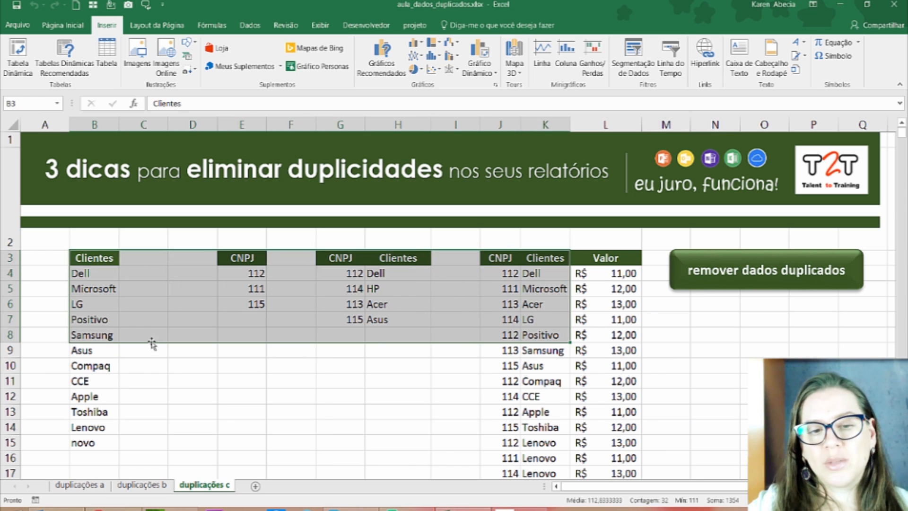
pyautogui.click(255, 304)
pyautogui.moveTo(253, 273); pyautogui.dragTo(275, 447)
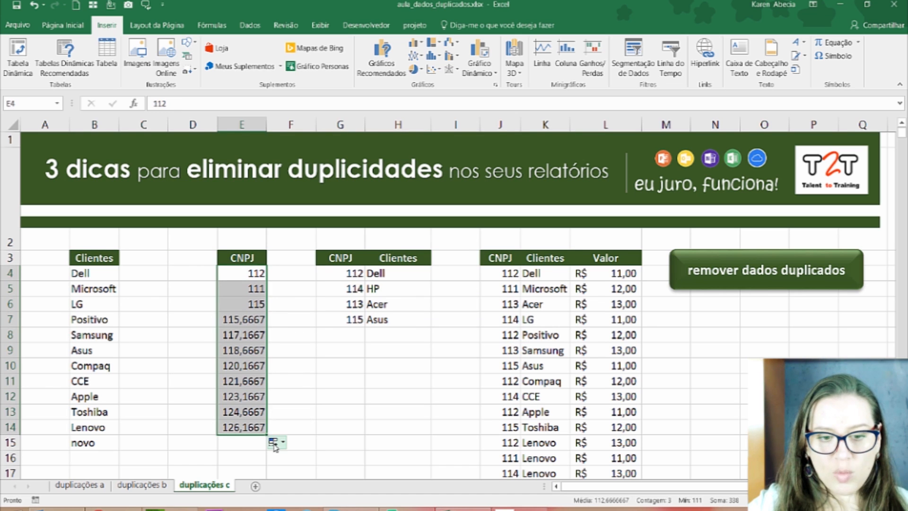
pyautogui.click(273, 442)
pyautogui.click(303, 374)
# Copy the Acer and Asus rows of the CNPJ and Clientes list down to row 13 and run the duplicate-removal macro.
pyautogui.click(347, 303)
pyautogui.moveTo(347, 302); pyautogui.dragTo(433, 416)
pyautogui.click(437, 426)
pyautogui.click(466, 441)
pyautogui.click(625, 349)
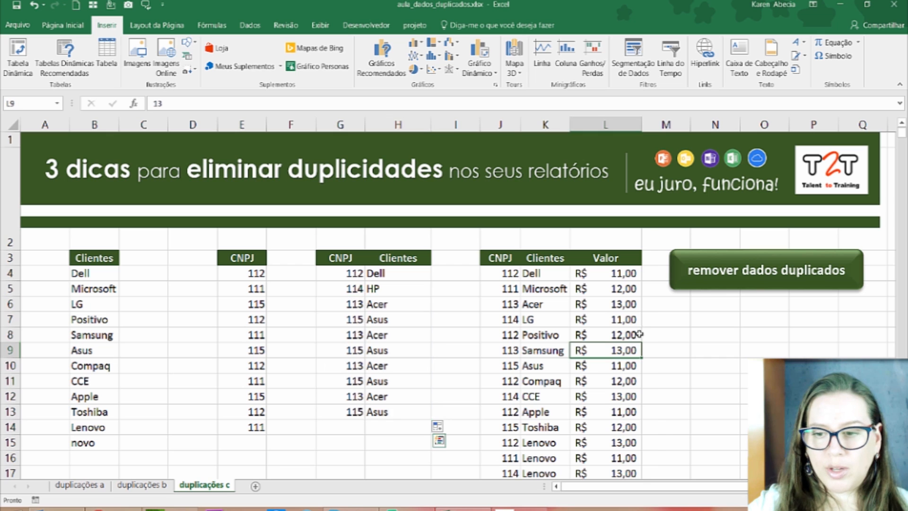
pyautogui.click(690, 273)
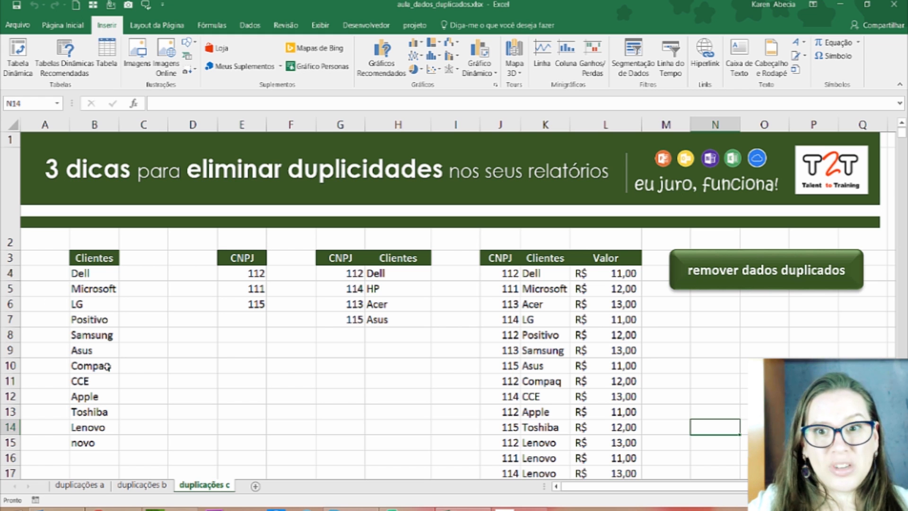
# Save the workbook with its VB project as the macro-enabled file aula_dados_duplicados.xlsm.
pyautogui.click(17, 6)
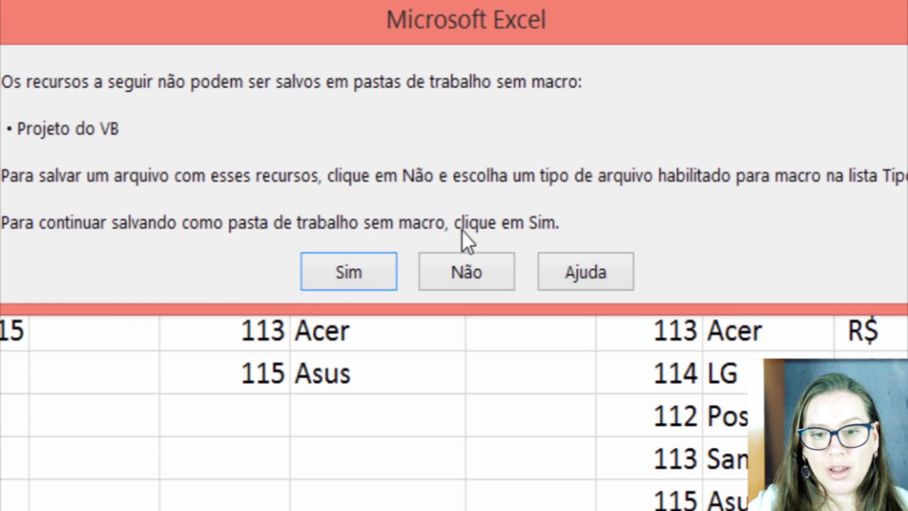
pyautogui.click(453, 278)
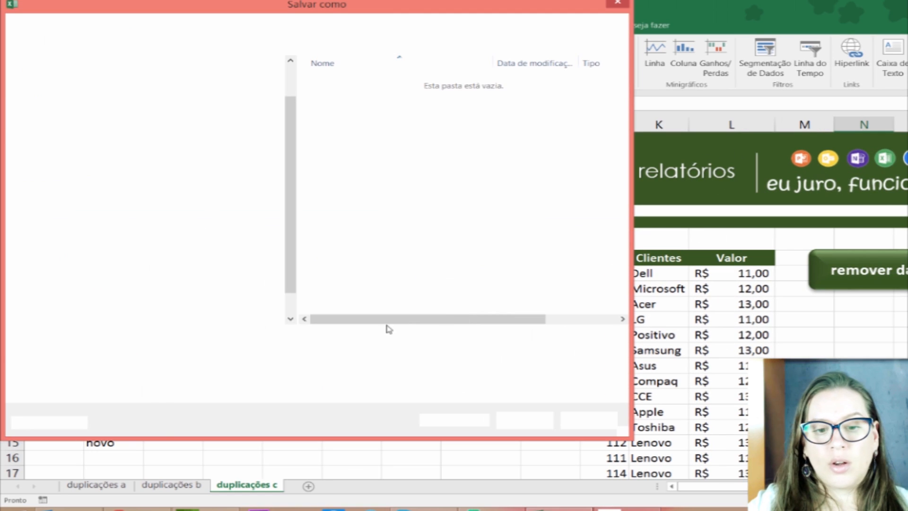
pyautogui.click(299, 355)
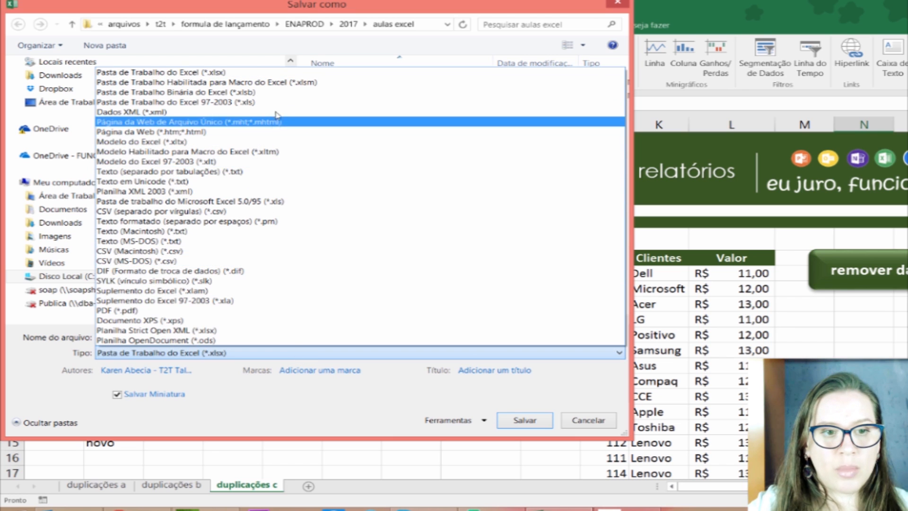
pyautogui.click(282, 82)
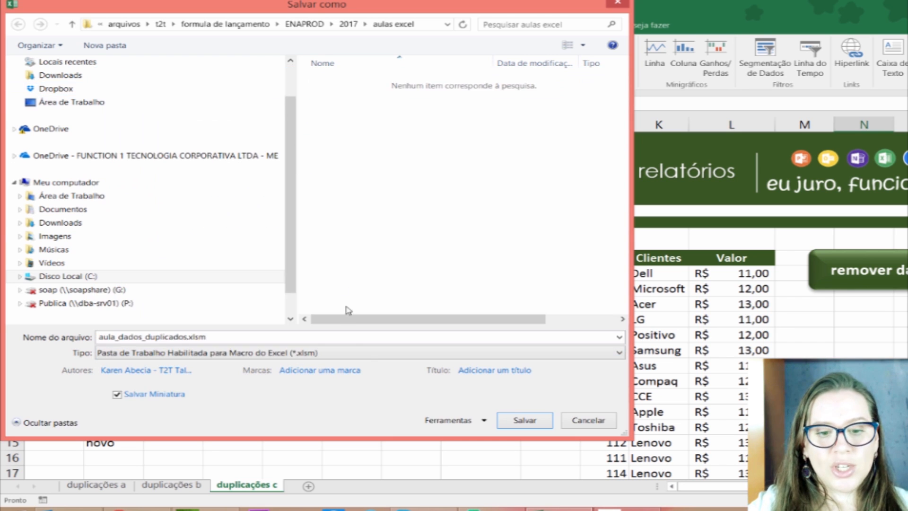
pyautogui.click(524, 420)
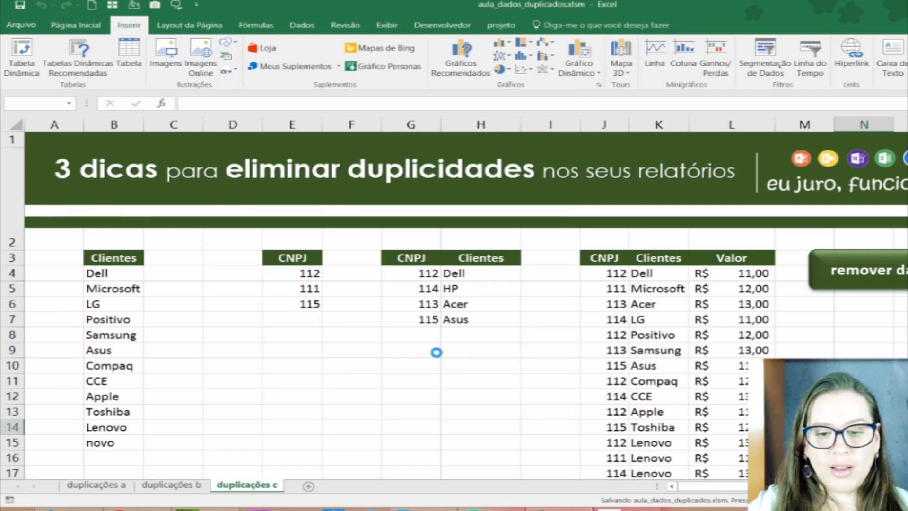
pyautogui.click(414, 350)
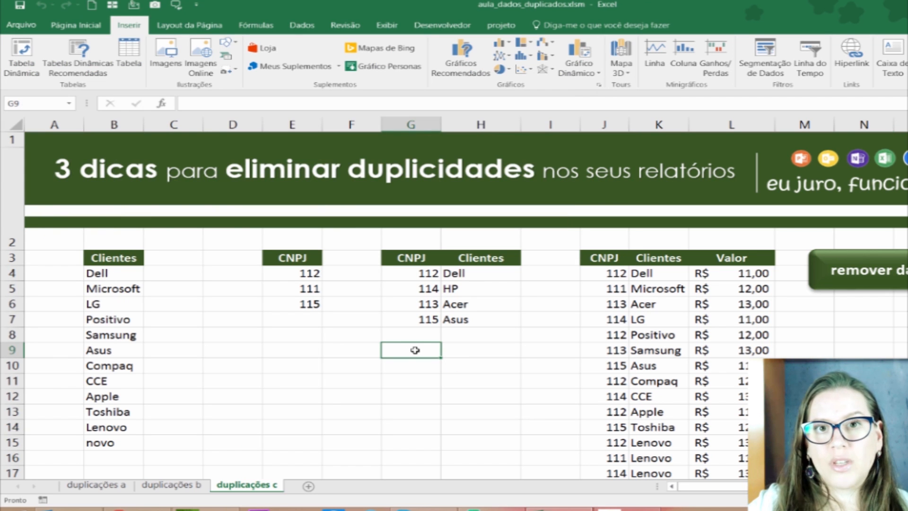